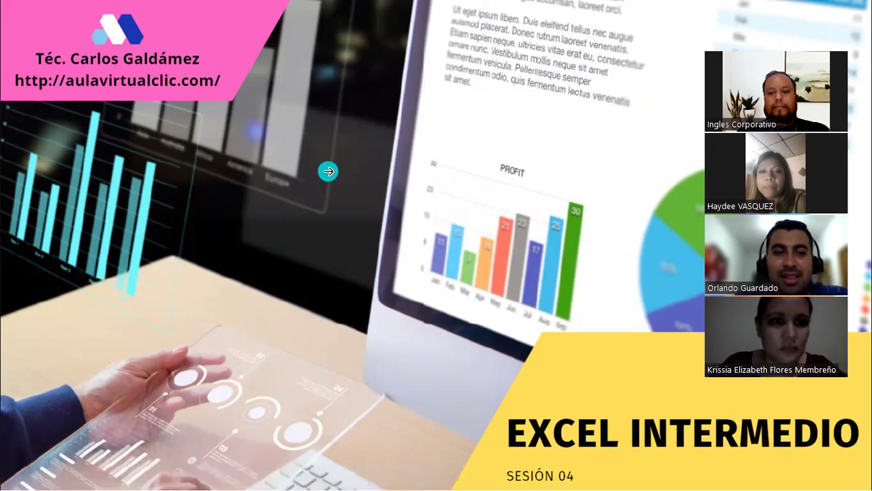
- Advance the Canva presentation from the Excel Intermedio title slide to the six-item Agenda slide
{"action": "left_click", "coordinate": [328, 171]}
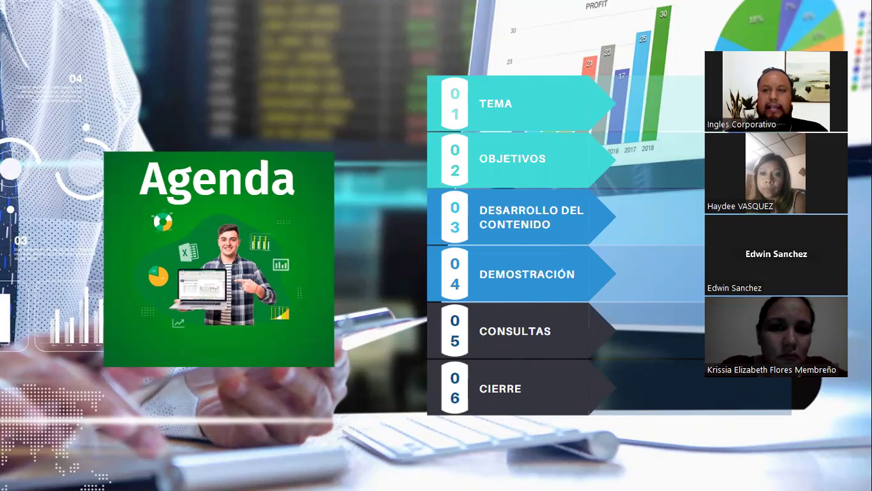
- Move the Canva deck on from the Agenda to the TEMA slide with the spreadsheet illustration
{"action": "mouse_move", "coordinate": [330, 170]}
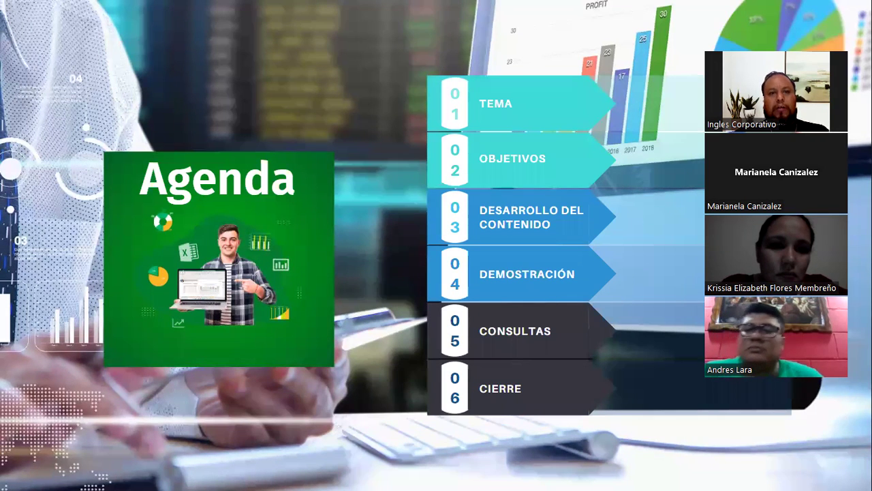
{"action": "mouse_move", "coordinate": [18, 3]}
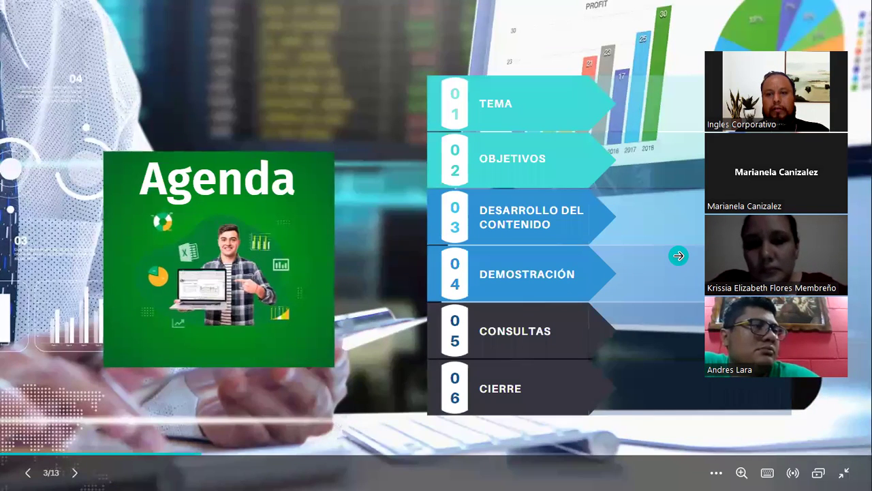
{"action": "left_click", "coordinate": [679, 256]}
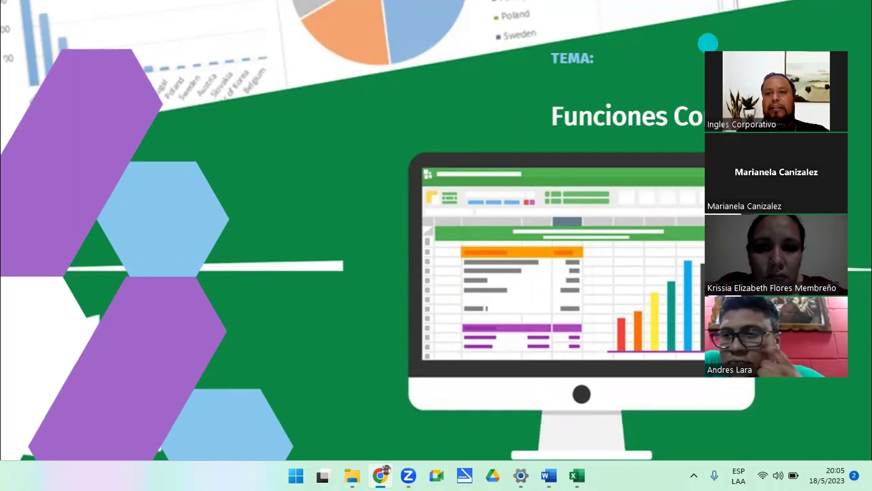
- Hide the participants' video strip and advance from TEMA to the Introducción slide
{"action": "left_click", "coordinate": [708, 43]}
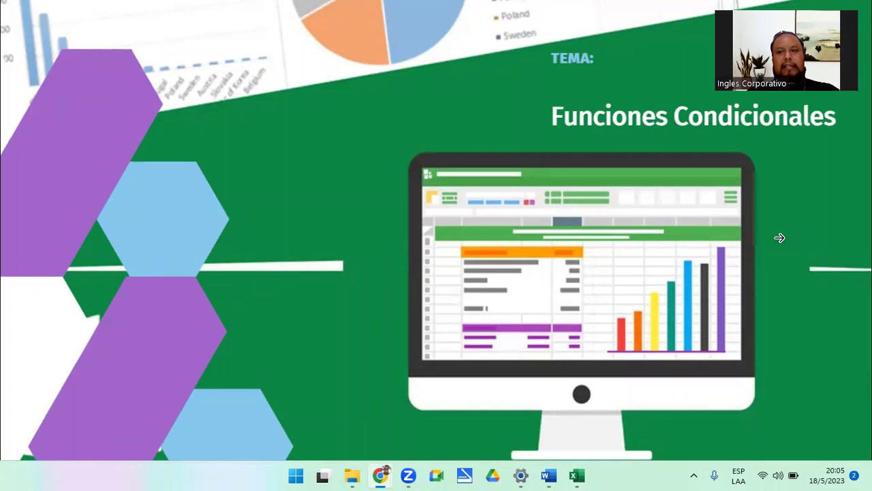
{"action": "left_click", "coordinate": [780, 238]}
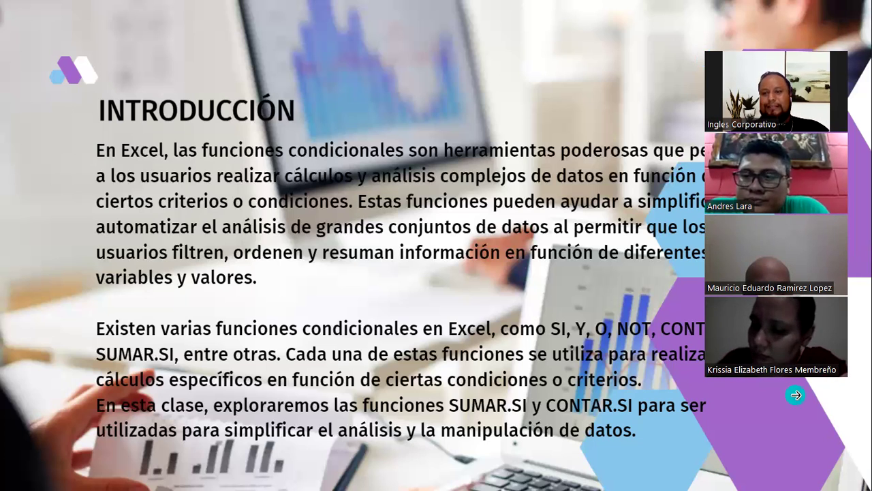
{"action": "mouse_move", "coordinate": [794, 394]}
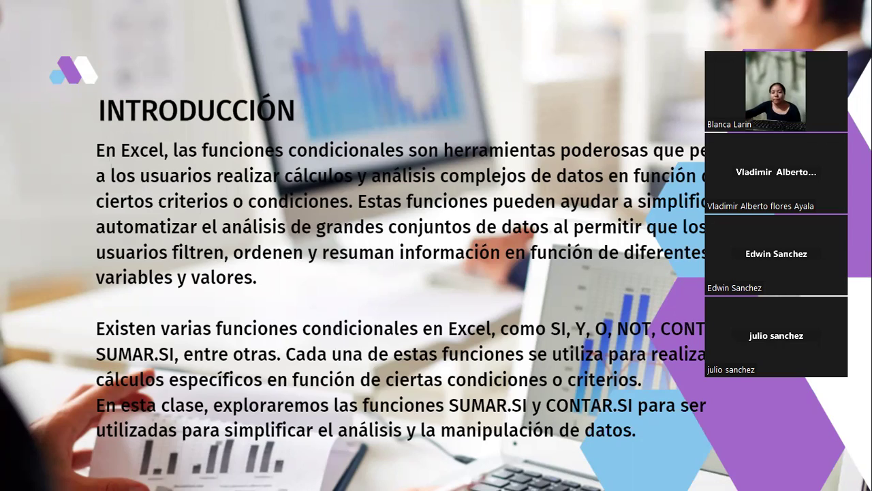
- Advance the PowerPoint slideshow from INTRODUCCIÓN to slide 6 of 13, CONCEPTO
{"action": "mouse_move", "coordinate": [781, 446]}
{"action": "left_click", "coordinate": [790, 425]}
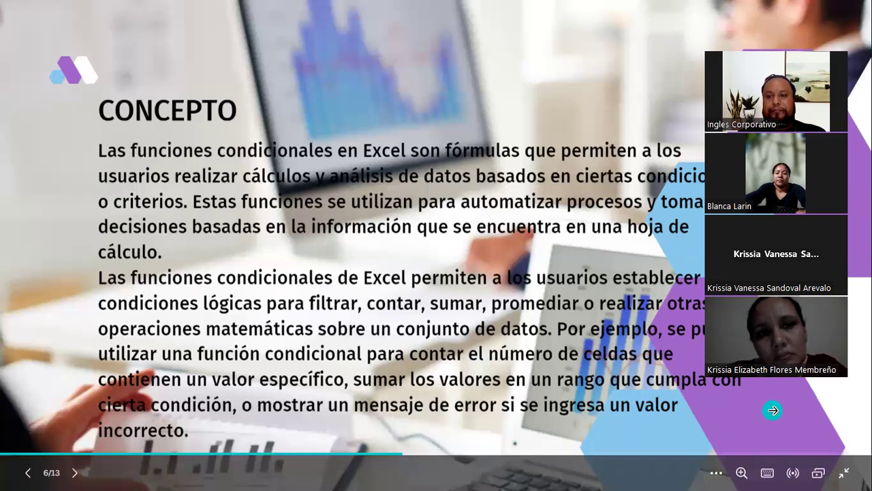
{"action": "left_click", "coordinate": [773, 410]}
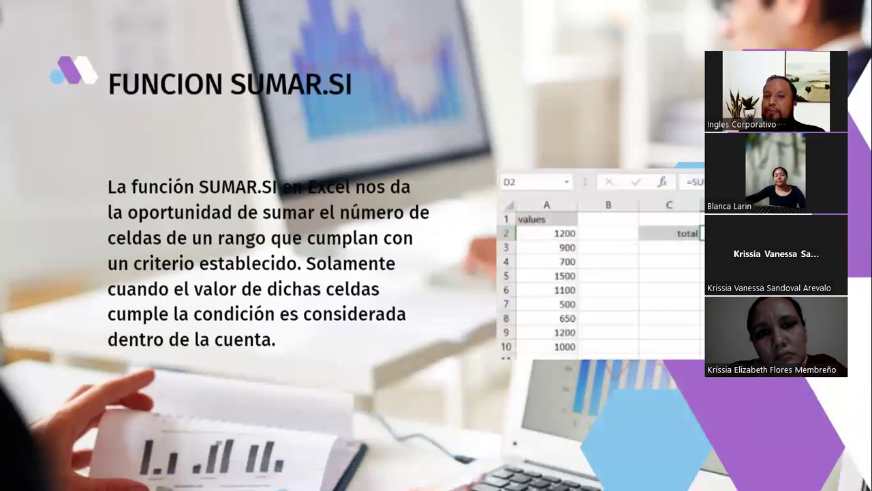
{"action": "mouse_move", "coordinate": [766, 387]}
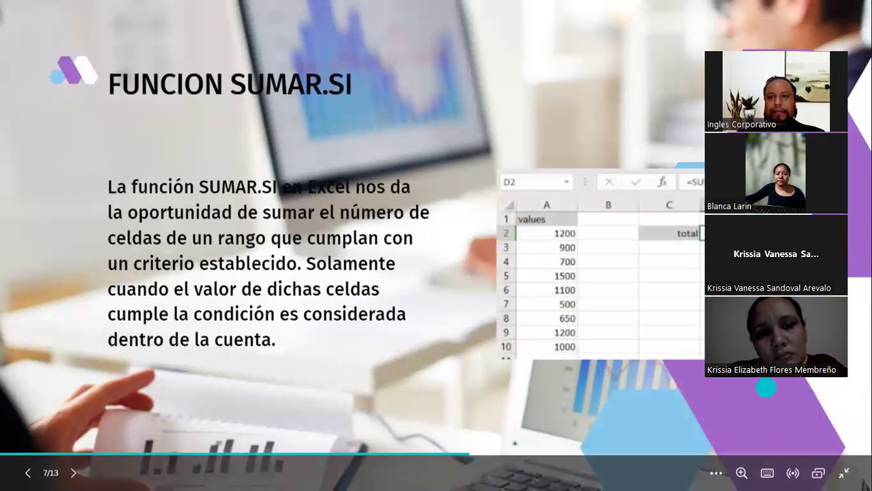
{"action": "left_click", "coordinate": [738, 38]}
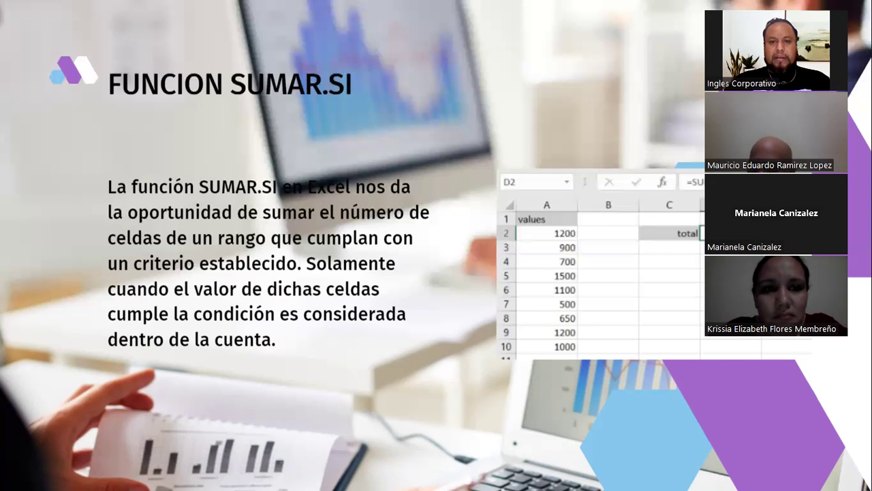
{"action": "mouse_move", "coordinate": [537, 477]}
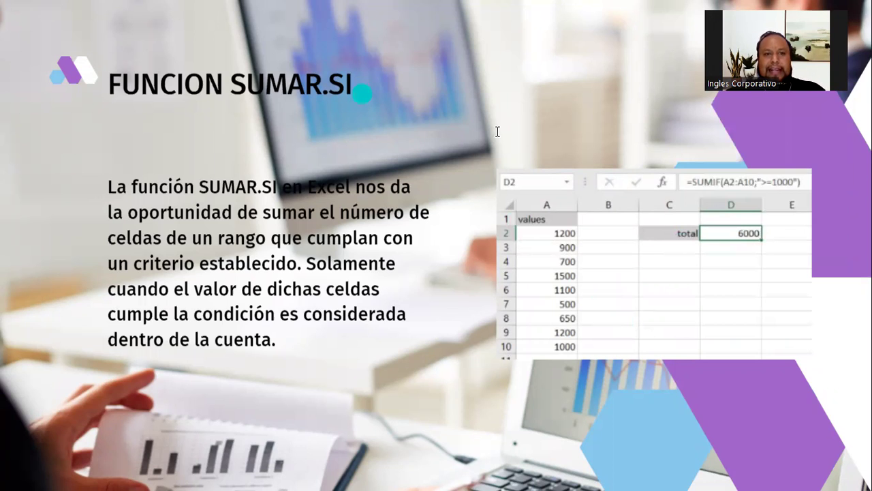
- Start the formula '=SUMAR.SI(' in the empty text box over the spreadsheet image
{"action": "left_click", "coordinate": [602, 281]}
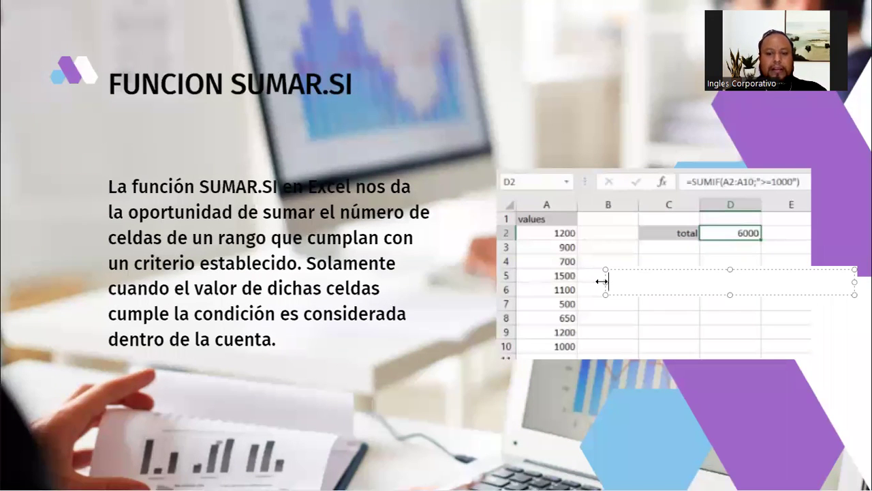
{"action": "type", "text": "=SUMAR.SI("}
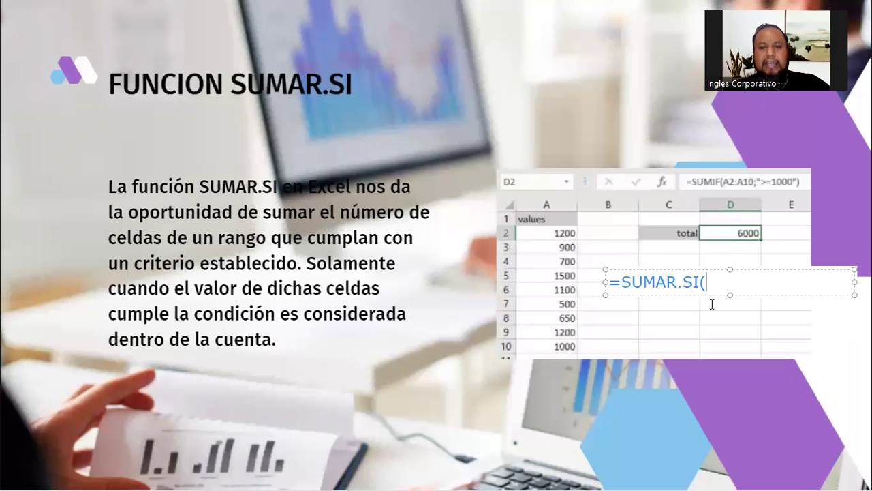
- Add the range A2:A10 to the formula and select the colon between A2 and A10
{"action": "type", "text": "A2:A10"}
{"action": "left_click", "coordinate": [728, 282]}
{"action": "key", "text": "shift+Right"}
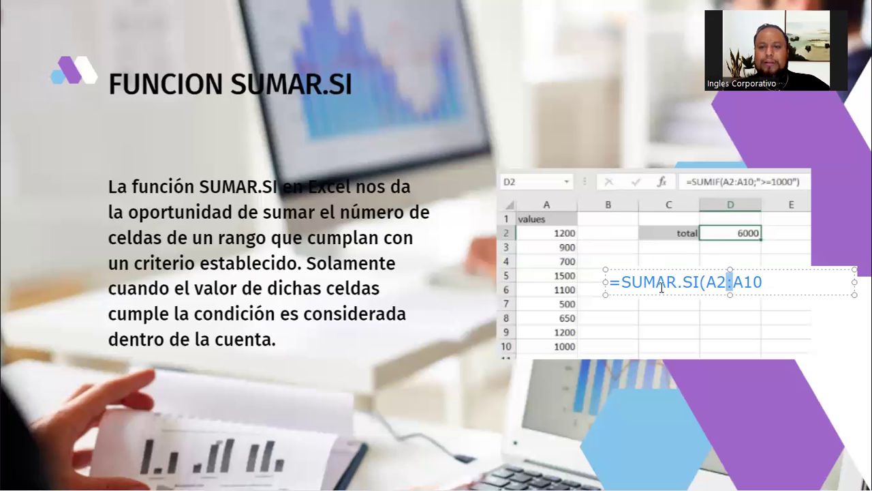
{"action": "left_click_drag", "start_coordinate": [622, 283], "coordinate": [677, 284]}
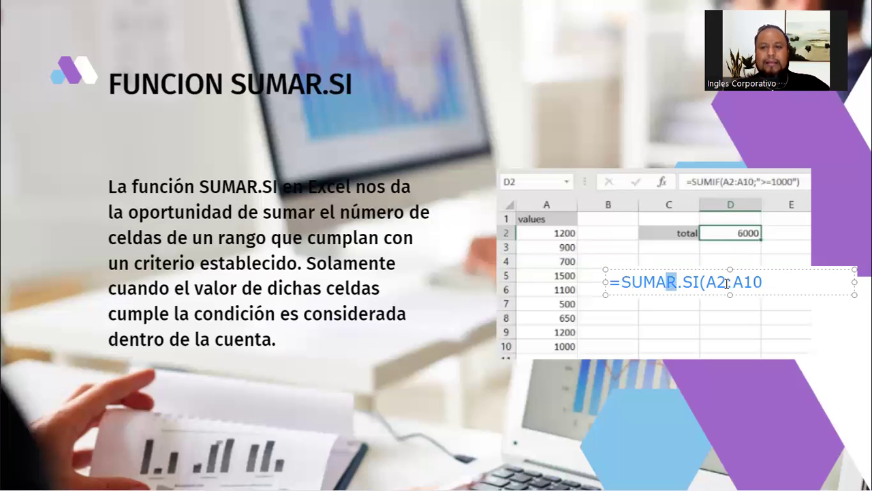
{"action": "left_click_drag", "start_coordinate": [726, 284], "coordinate": [733, 284]}
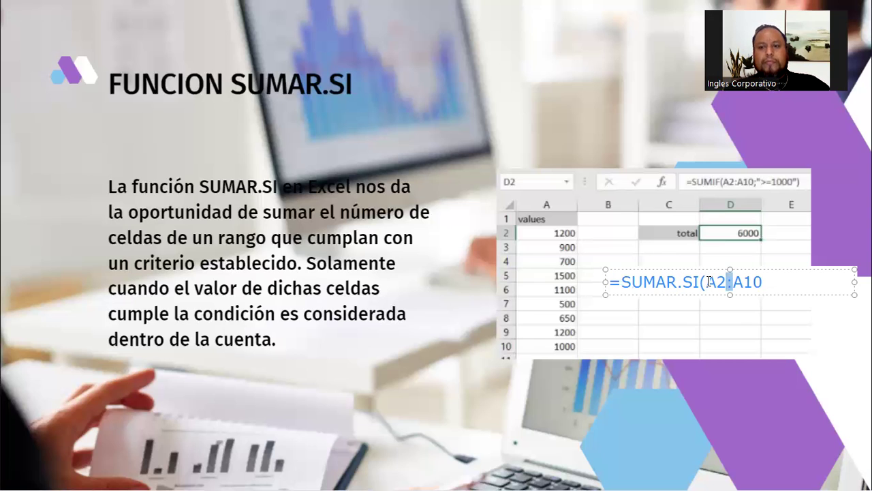
{"action": "left_click_drag", "start_coordinate": [704, 283], "coordinate": [762, 285]}
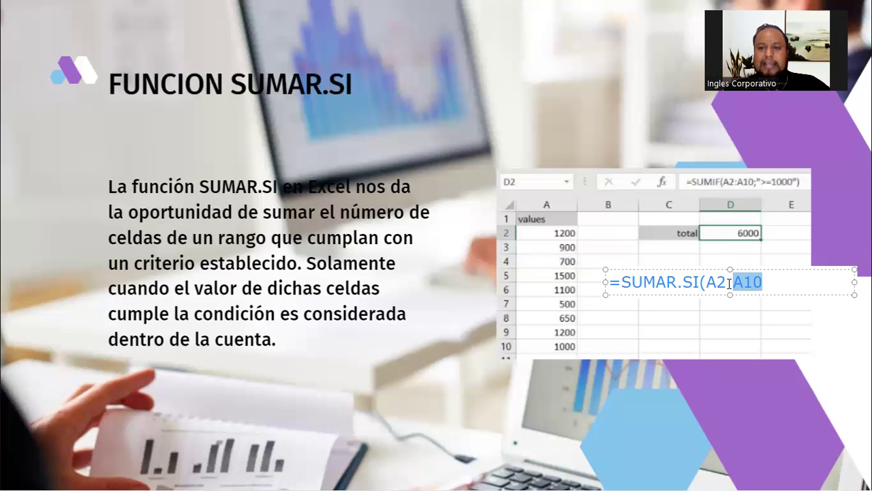
{"action": "left_click_drag", "start_coordinate": [728, 283], "coordinate": [732, 289]}
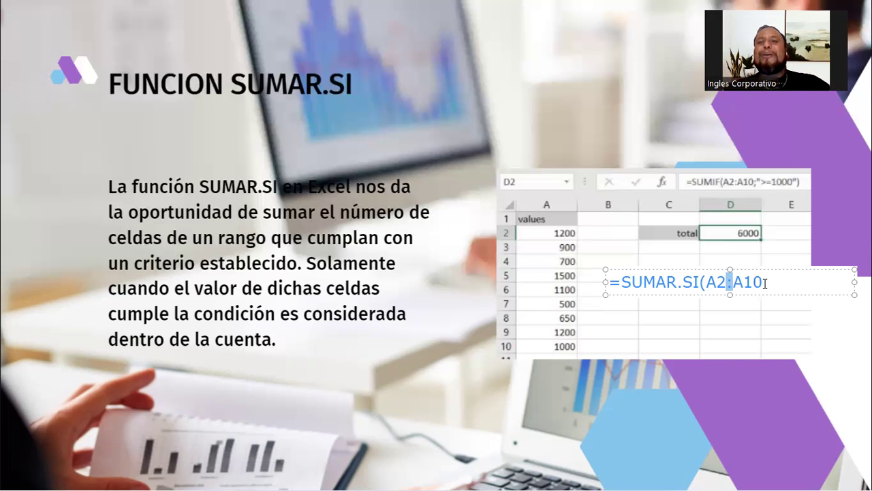
{"action": "left_click_drag", "start_coordinate": [707, 282], "coordinate": [724, 287]}
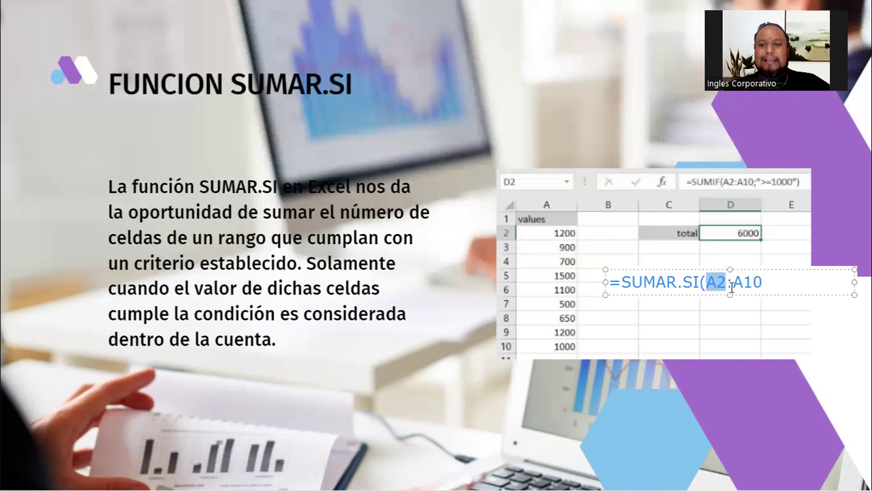
{"action": "left_click_drag", "start_coordinate": [725, 283], "coordinate": [763, 283]}
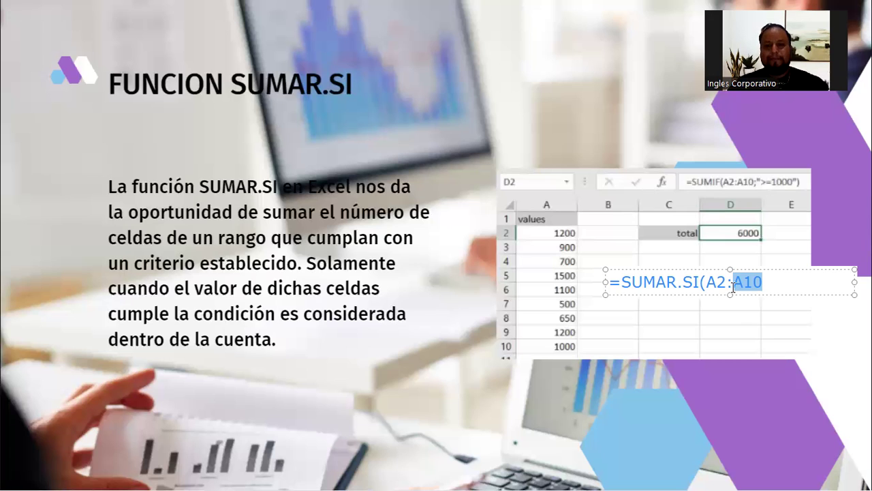
{"action": "left_click", "coordinate": [766, 281]}
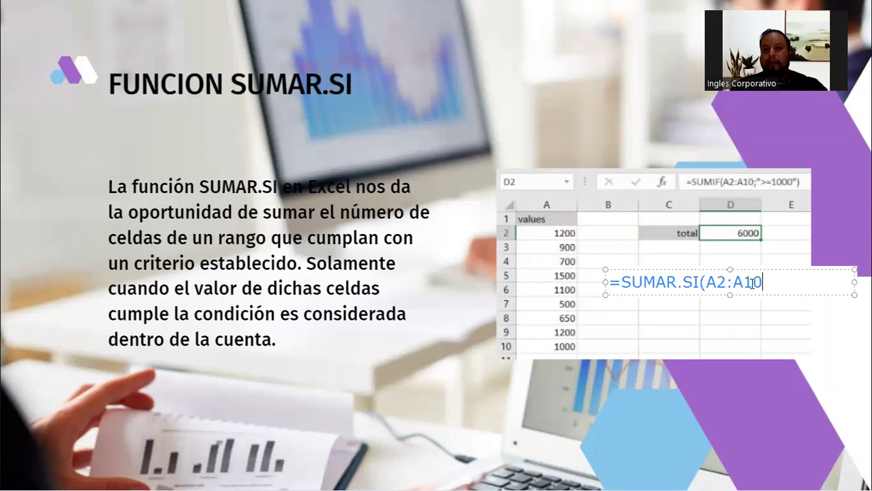
{"action": "left_click_drag", "start_coordinate": [624, 279], "coordinate": [706, 286]}
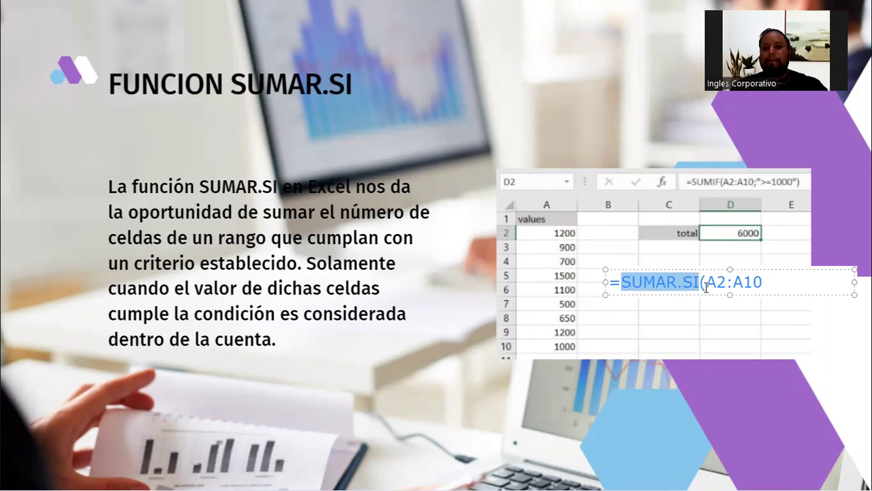
{"action": "left_click", "coordinate": [678, 287]}
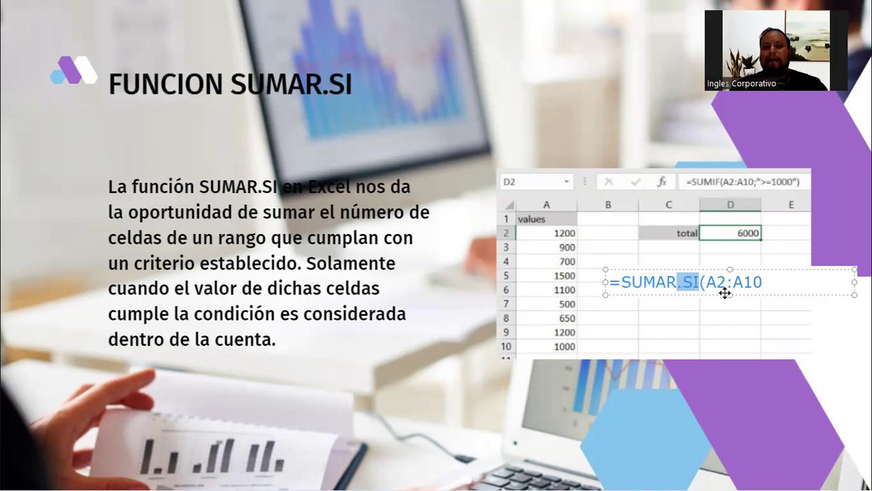
{"action": "left_click", "coordinate": [764, 290]}
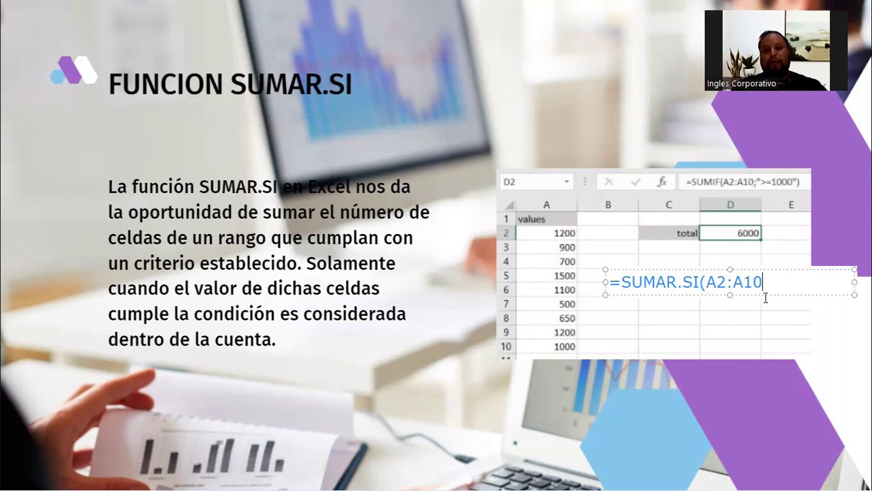
- Finish the formula as =SUMAR.SI(A2:A10;">=1000") and widen the box to fit one line
{"action": "type", "text": ";"}
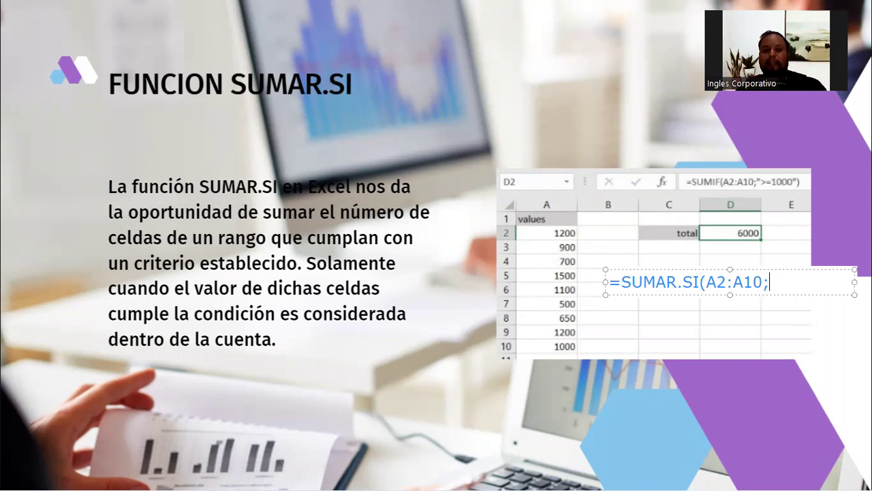
{"action": "type", "text": "\""}
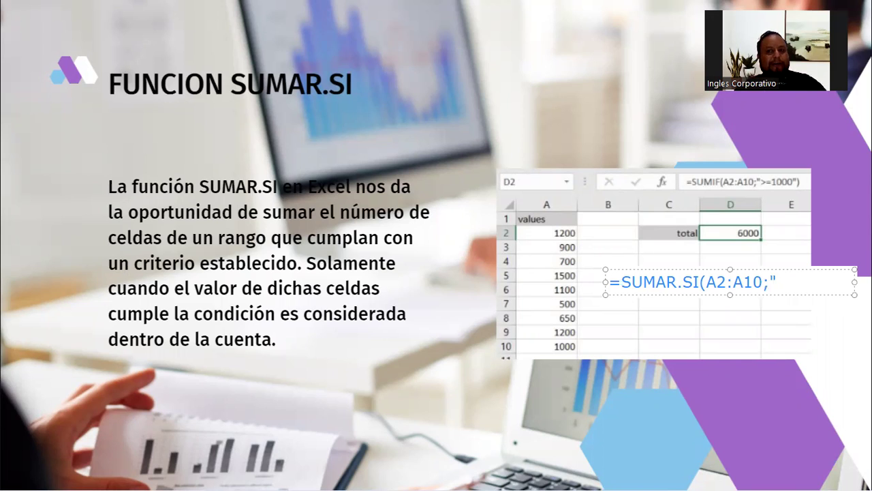
{"action": "type", "text": ">"}
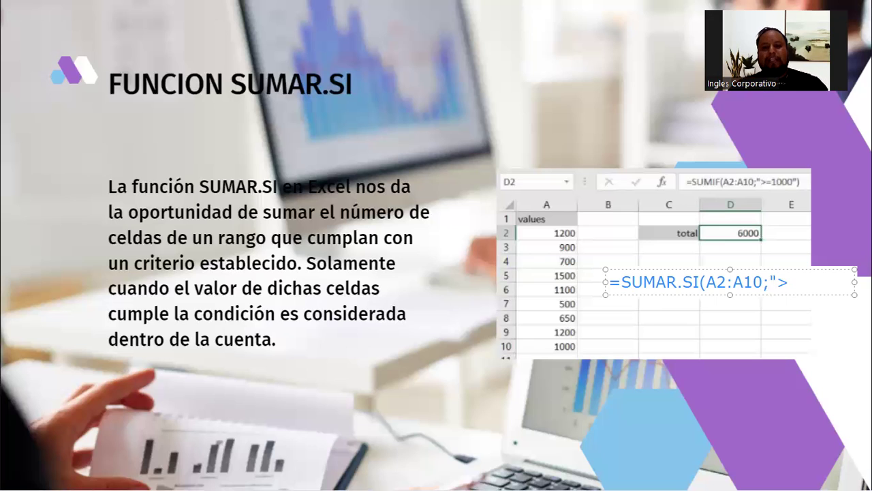
{"action": "type", "text": "=1000\")"}
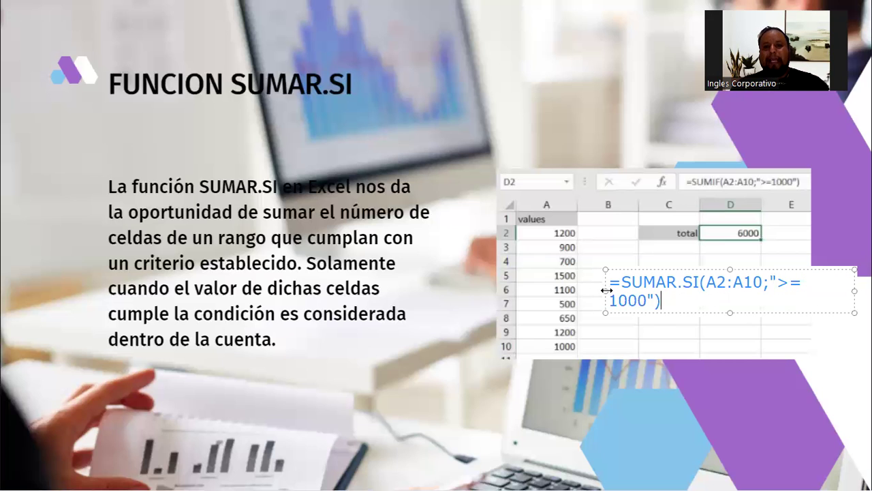
{"action": "left_click_drag", "start_coordinate": [606, 291], "coordinate": [590, 290]}
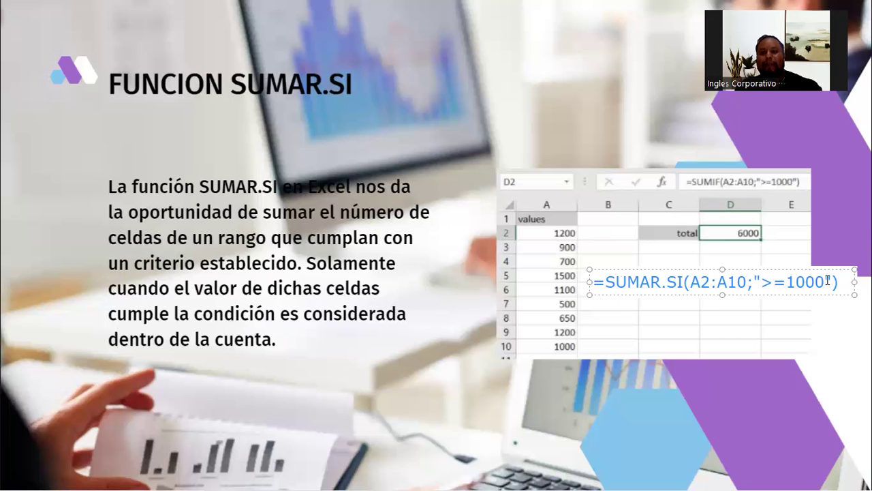
- Select the ">=1000" criterion inside the formula text box
{"action": "left_click_drag", "start_coordinate": [833, 280], "coordinate": [750, 284]}
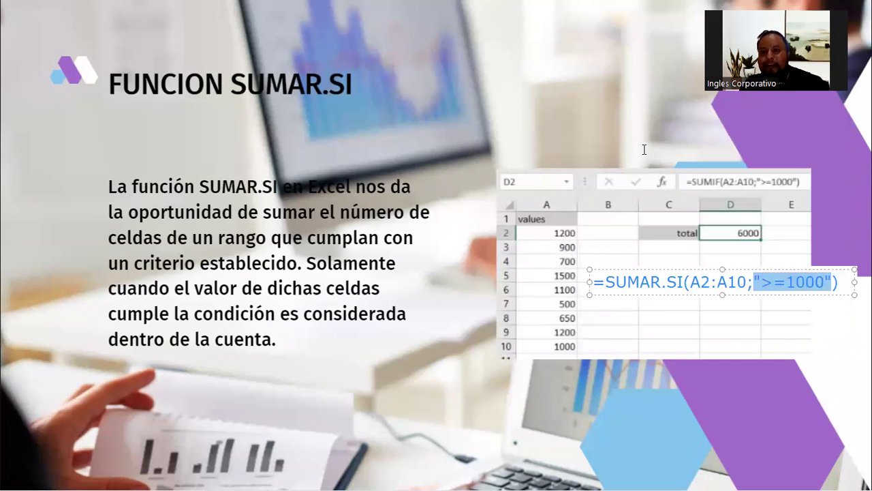
- Delete the equals sign so the criterion reads ">1000"
{"action": "left_click", "coordinate": [785, 282]}
{"action": "key", "text": "BackSpace"}
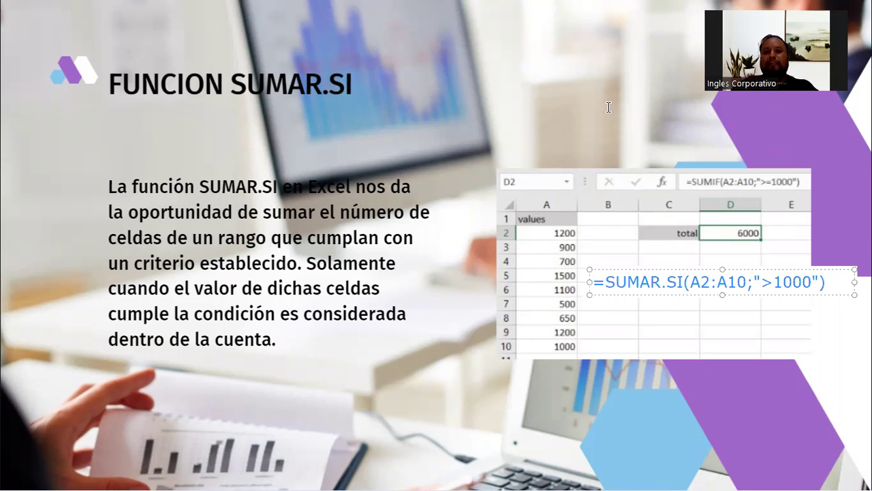
- Delete the formula text box and the stray empty box, then advance to SINTAXIS SUMAR.SI
{"action": "key", "text": "Delete"}
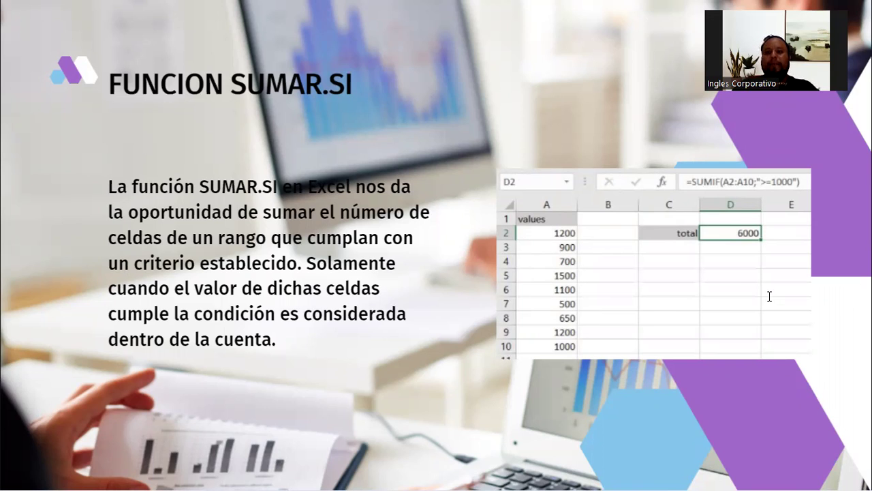
{"action": "left_click", "coordinate": [770, 297]}
{"action": "key", "text": "Escape"}
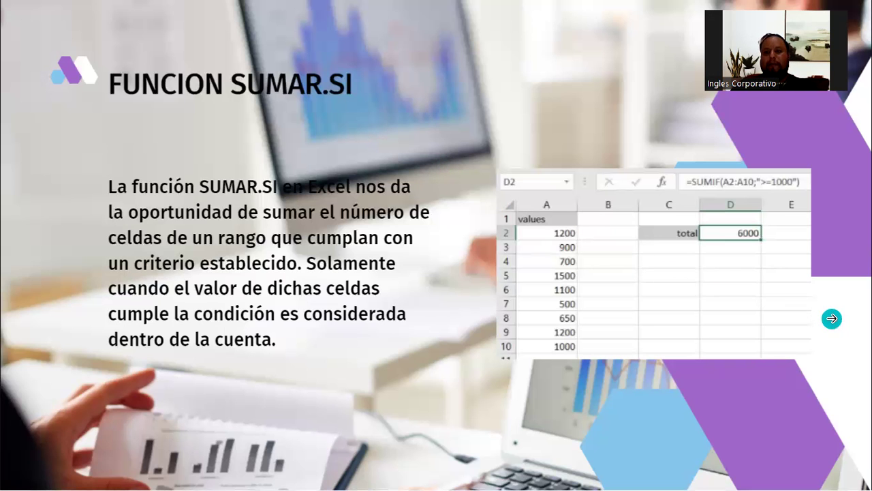
{"action": "left_click", "coordinate": [832, 319]}
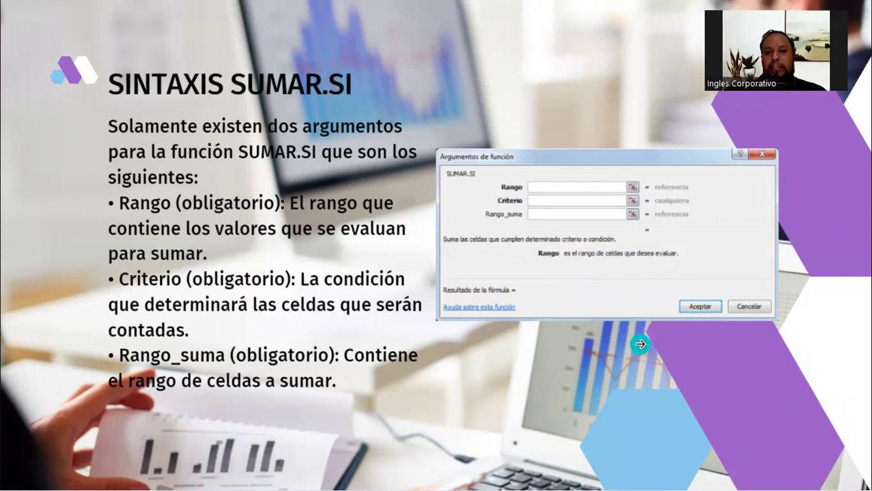
- Advance to the FUNCION CONTAR.SI slide explaining =CONTAR.SI(B2:B11, "azul")
{"action": "key", "text": "Right"}
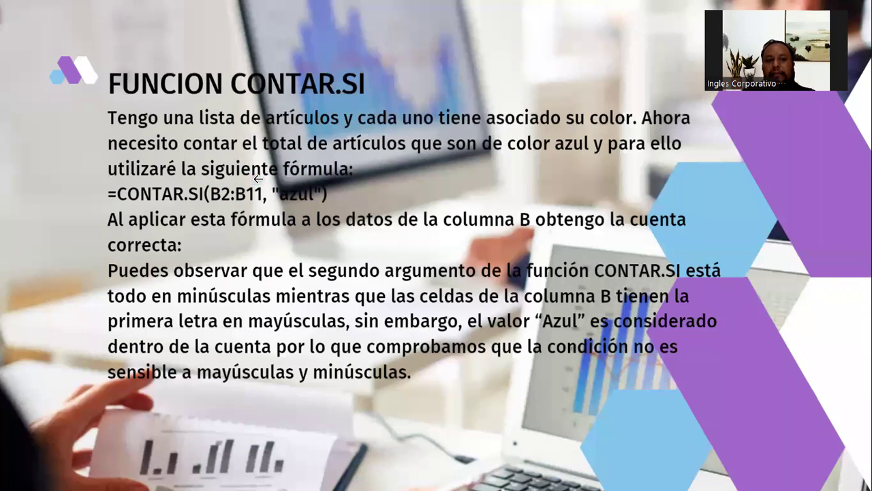
- Show the CONTAR.SI spreadsheet example returning 2, then advance to the DEMOSTRACIÓN slide
{"action": "key", "text": "Right"}
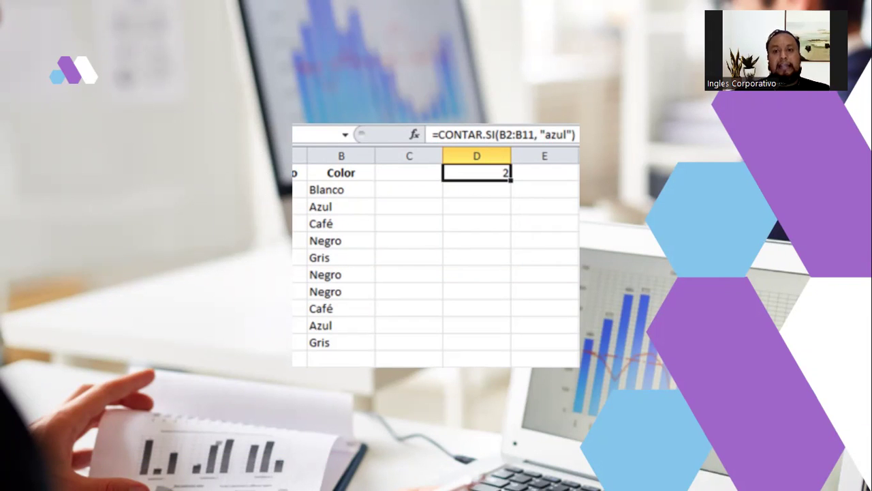
{"action": "left_click", "coordinate": [781, 258]}
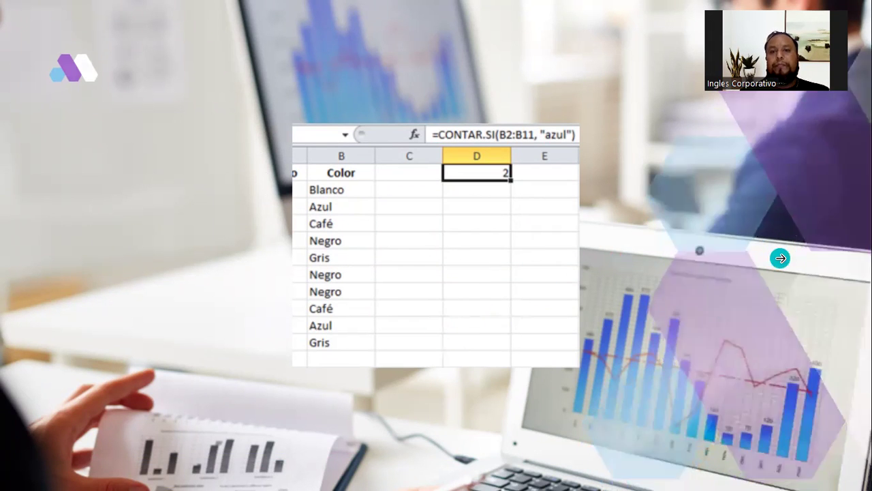
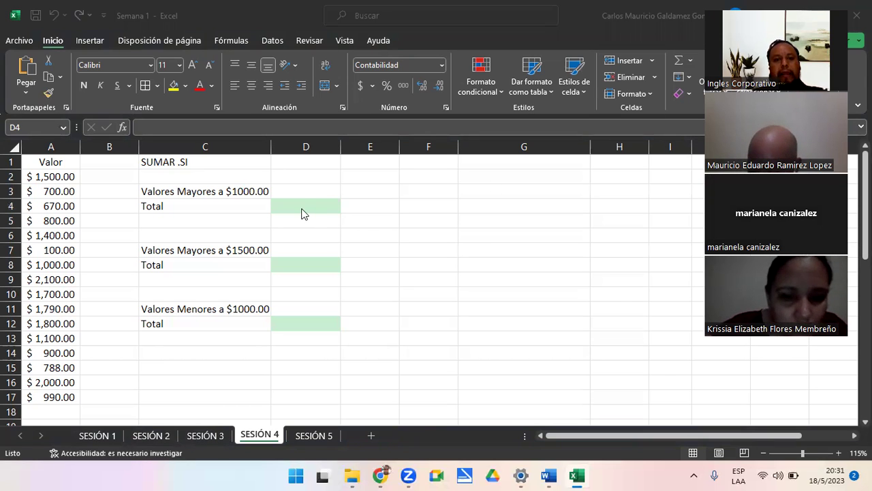
- Insert two greater-than signs into D4 from the Symbol picker, removing the extra less-than sign
{"action": "left_click", "coordinate": [302, 208]}
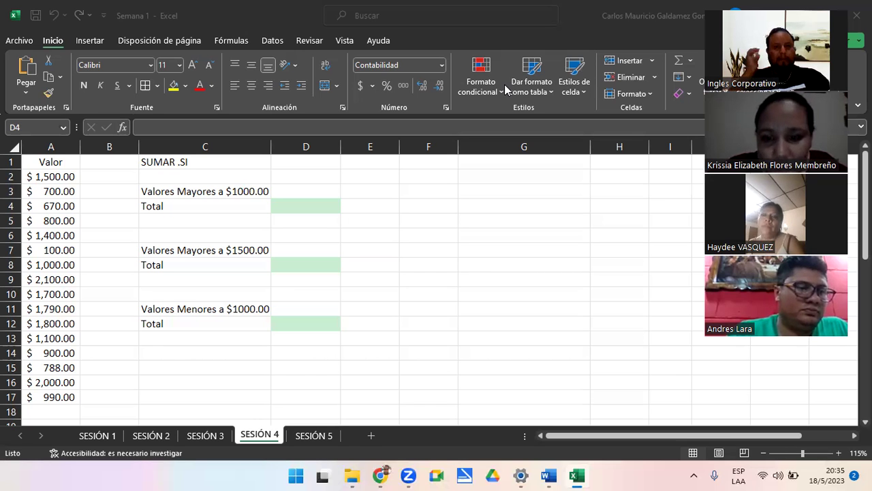
{"action": "double_click", "coordinate": [292, 203]}
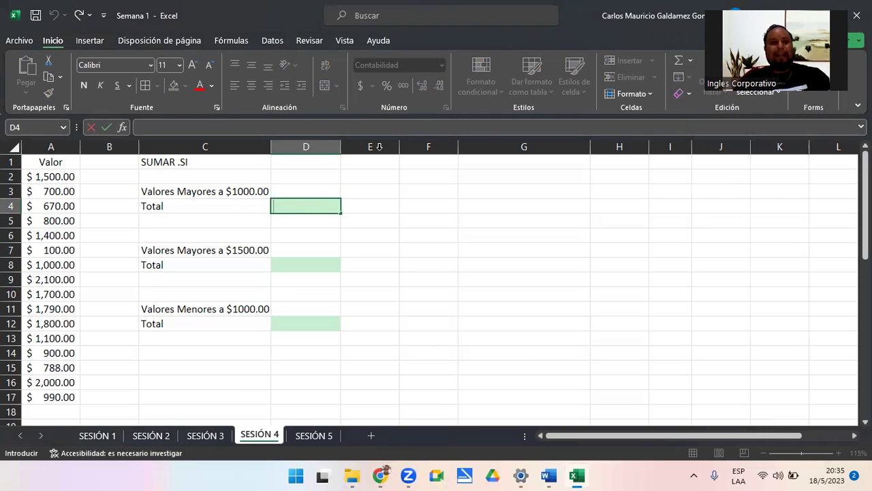
{"action": "key", "text": "alt+b"}
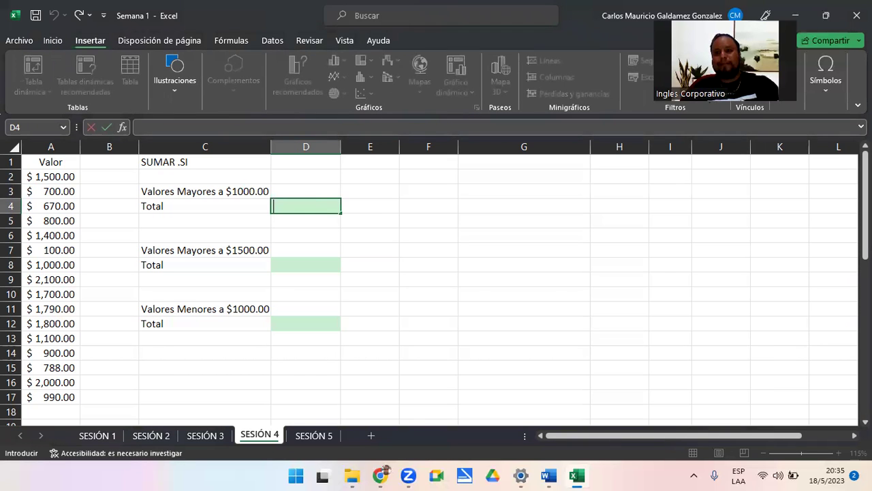
{"action": "left_click", "coordinate": [819, 83]}
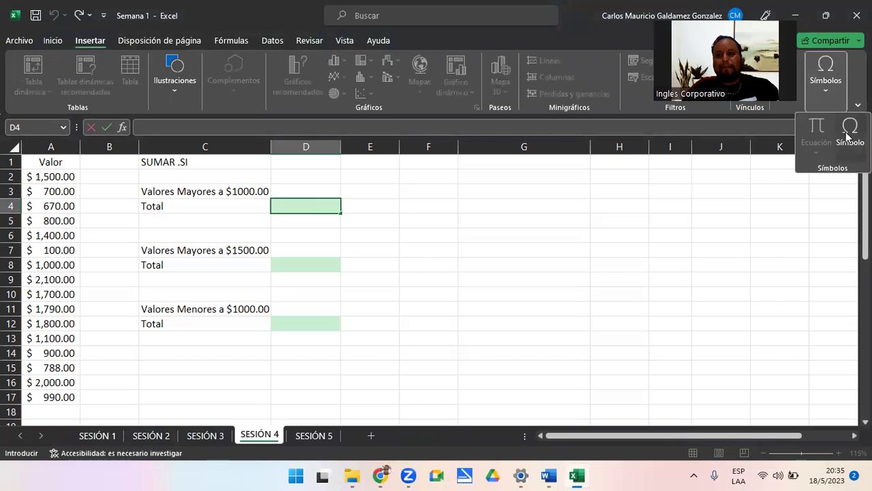
{"action": "left_click", "coordinate": [851, 140]}
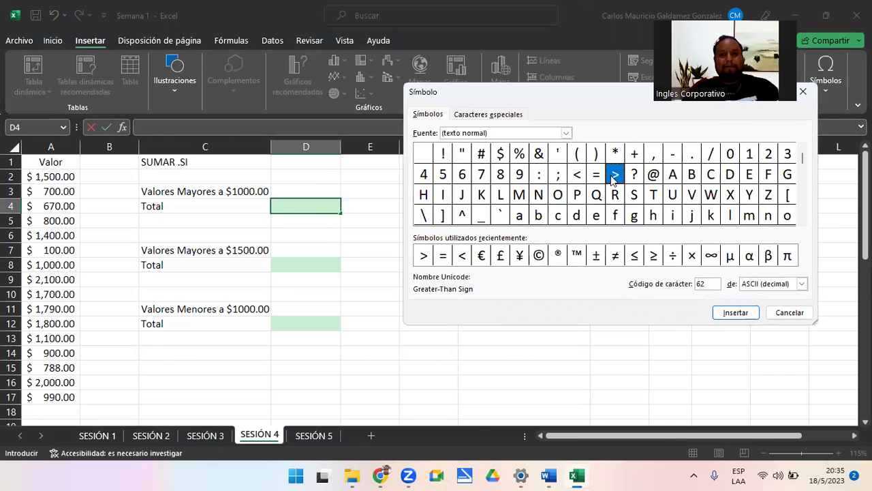
{"action": "left_click", "coordinate": [726, 313]}
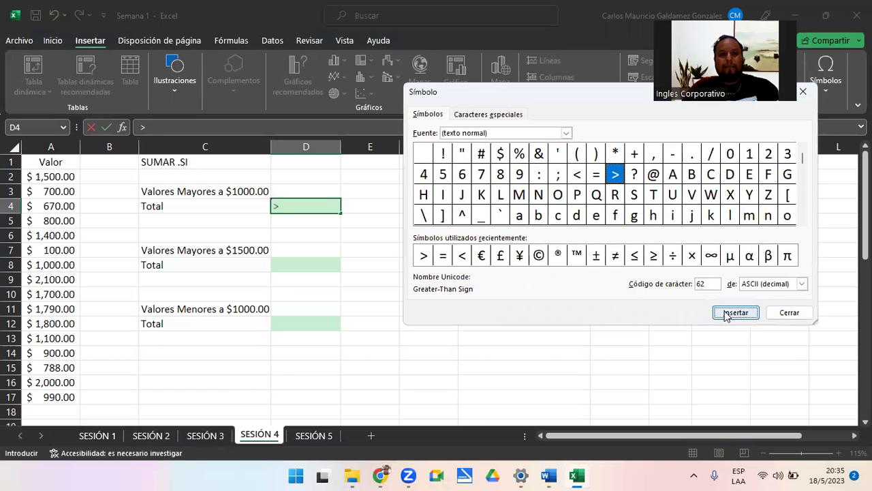
{"action": "left_click", "coordinate": [727, 313]}
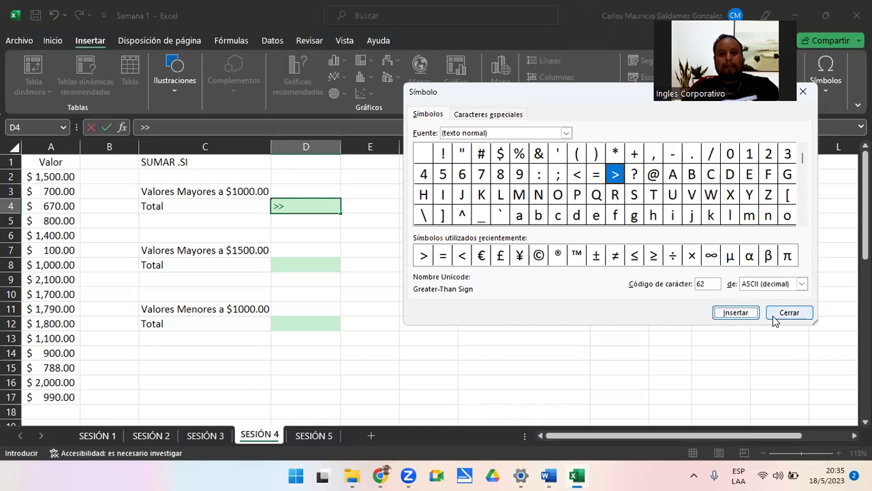
{"action": "left_click", "coordinate": [578, 176]}
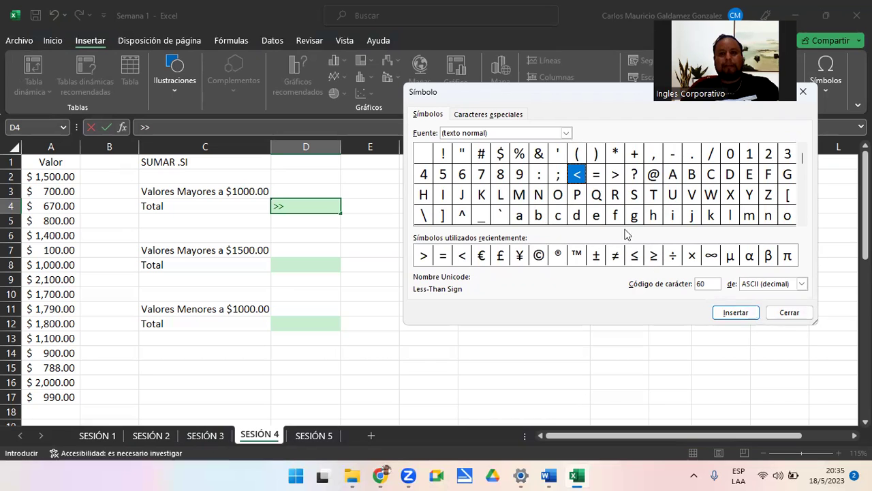
{"action": "left_click", "coordinate": [726, 312]}
{"action": "left_click", "coordinate": [789, 314]}
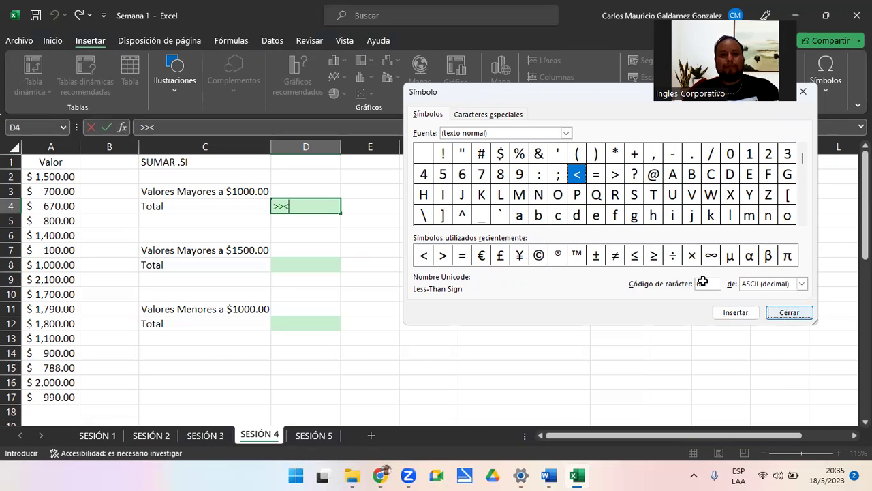
{"action": "double_click", "coordinate": [281, 205]}
{"action": "key", "text": "BackSpace"}
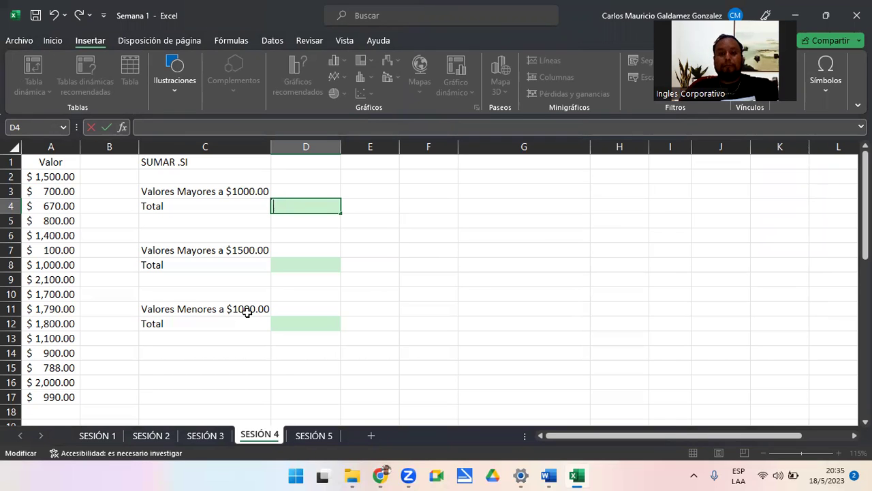
- Start =SUMAR.SI( in D4 and bring up the SUMAR.SI help article
{"action": "type", "text": "="}
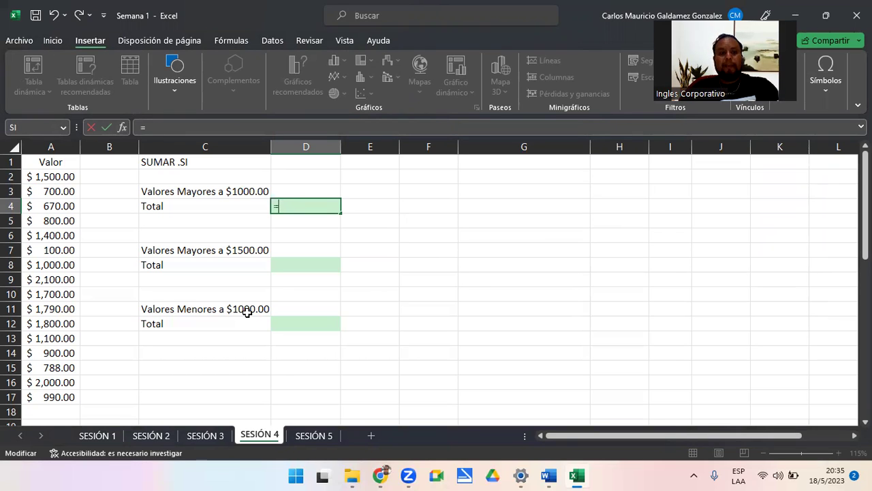
{"action": "type", "text": "sumar."}
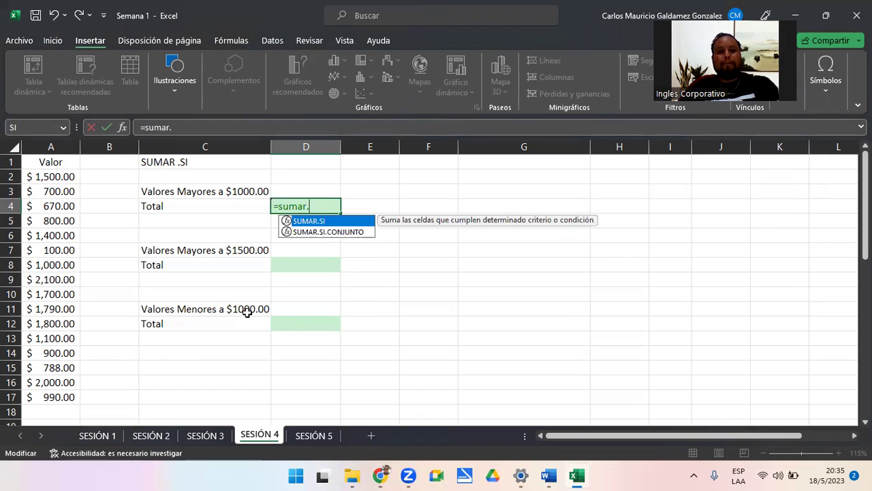
{"action": "key", "text": "Tab"}
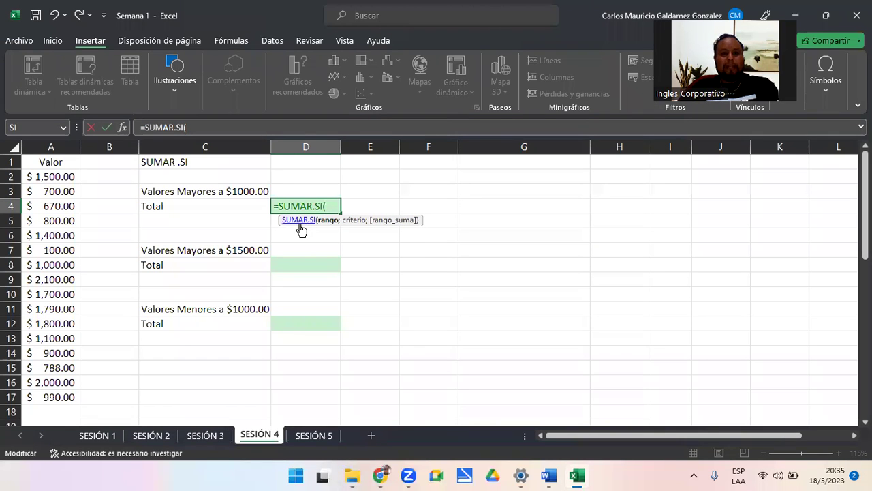
{"action": "left_click", "coordinate": [300, 224]}
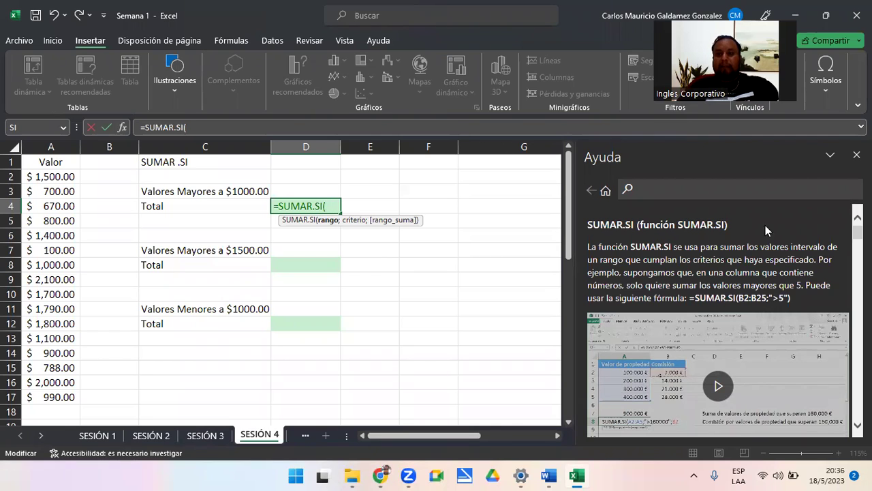
- Read through the SUMAR.SI help examples, then close the Help pane and return to the formula
{"action": "scroll", "coordinate": [718, 321], "scroll_direction": "down", "scroll_amount": 3}
{"action": "scroll", "coordinate": [718, 321], "scroll_direction": "down", "scroll_amount": 3}
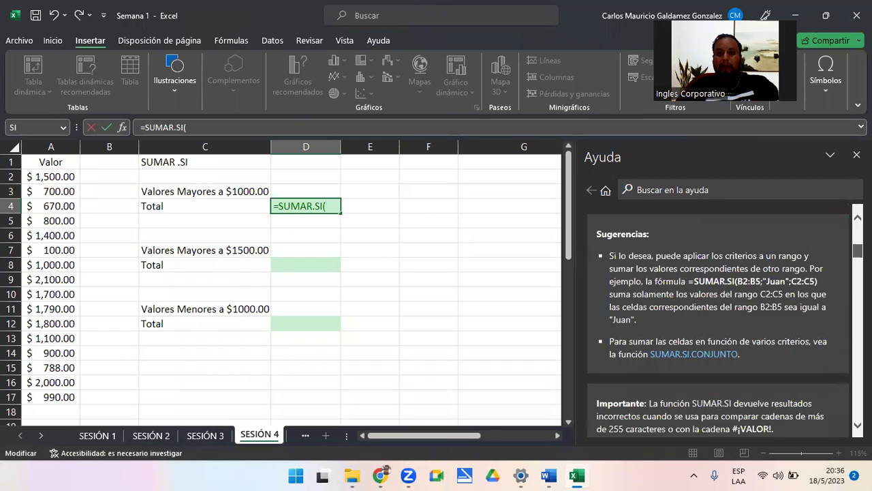
{"action": "scroll", "coordinate": [718, 320], "scroll_direction": "down", "scroll_amount": 3}
{"action": "scroll", "coordinate": [718, 320], "scroll_direction": "down", "scroll_amount": 3}
{"action": "scroll", "coordinate": [719, 321], "scroll_direction": "down", "scroll_amount": 3}
{"action": "scroll", "coordinate": [718, 321], "scroll_direction": "down", "scroll_amount": 3}
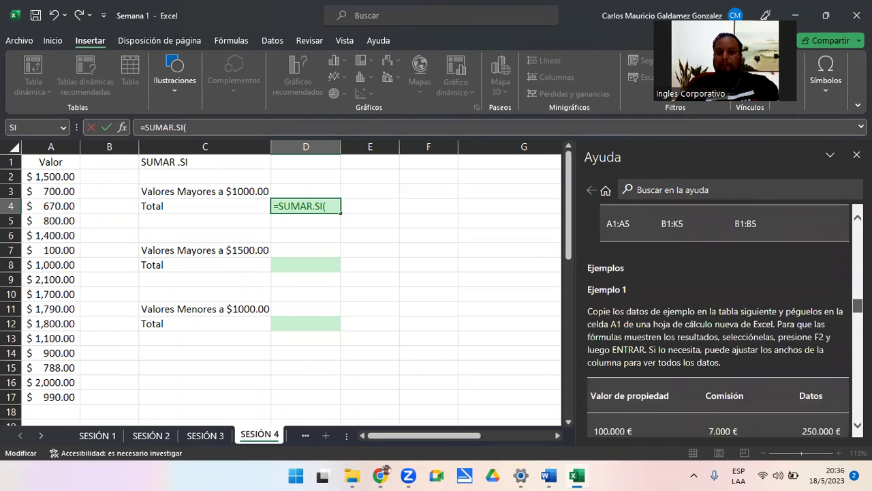
{"action": "scroll", "coordinate": [719, 320], "scroll_direction": "down", "scroll_amount": 1}
{"action": "scroll", "coordinate": [718, 320], "scroll_direction": "down", "scroll_amount": 3}
{"action": "scroll", "coordinate": [718, 320], "scroll_direction": "down", "scroll_amount": 3}
{"action": "scroll", "coordinate": [718, 321], "scroll_direction": "down", "scroll_amount": 3}
{"action": "scroll", "coordinate": [718, 320], "scroll_direction": "down", "scroll_amount": 3}
{"action": "scroll", "coordinate": [719, 321], "scroll_direction": "up", "scroll_amount": 10}
{"action": "scroll", "coordinate": [719, 321], "scroll_direction": "up", "scroll_amount": 10}
{"action": "scroll", "coordinate": [719, 321], "scroll_direction": "up", "scroll_amount": 5}
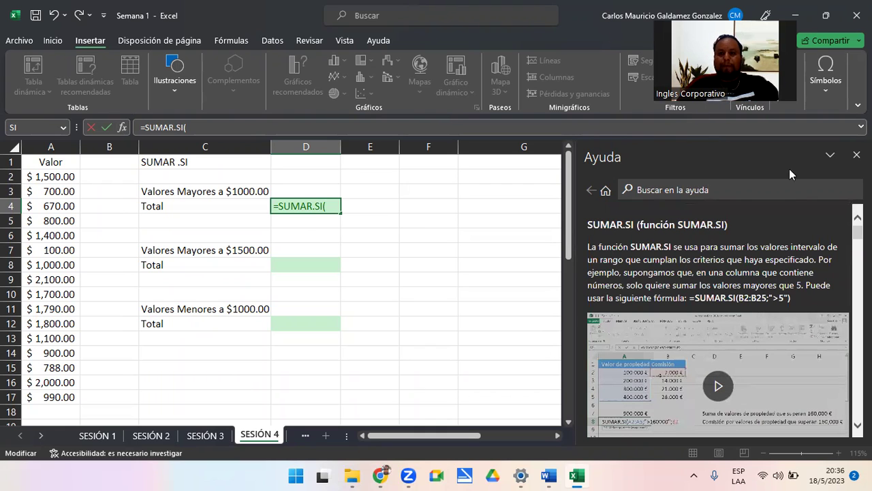
{"action": "key", "text": "F6"}
{"action": "left_click", "coordinate": [857, 154]}
- Complete D4 as =SUMAR.SI(A2:A17;">1000"), deleting the stray L1 and C4 references and extra semicolon
{"action": "left_click", "coordinate": [852, 160]}
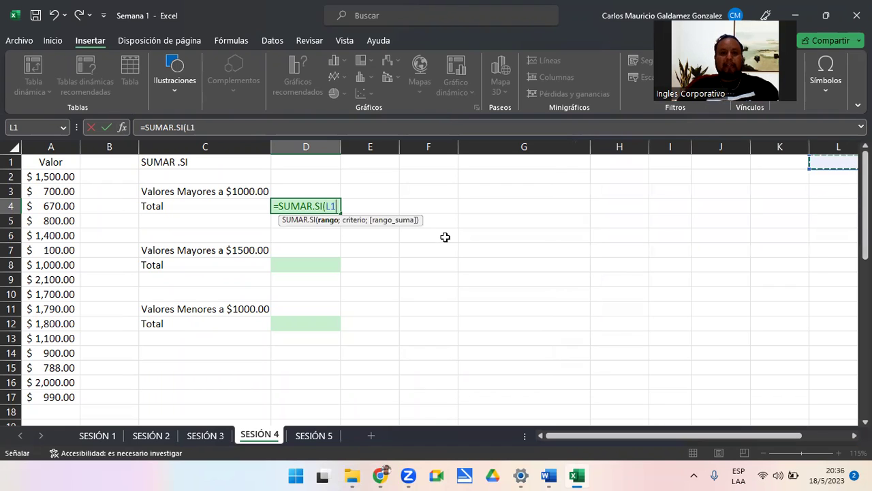
{"action": "key", "text": "BackSpace"}
{"action": "key", "text": "BackSpace"}
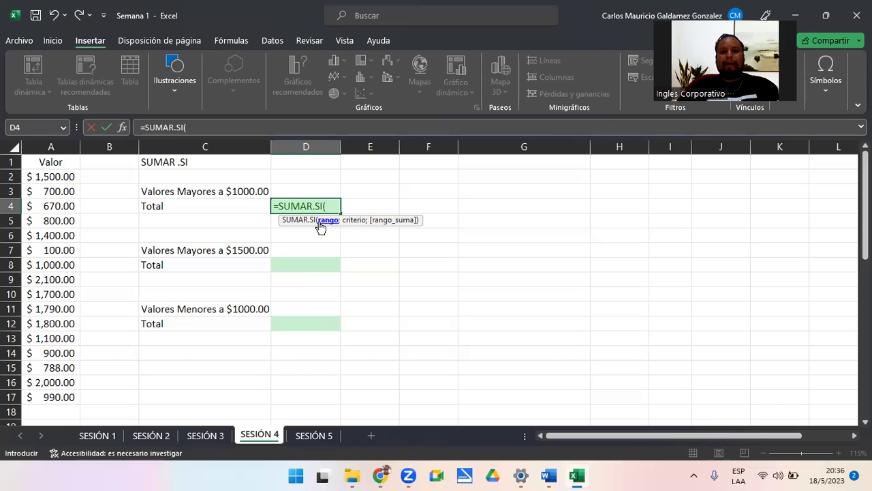
{"action": "left_click_drag", "start_coordinate": [41, 177], "coordinate": [61, 396]}
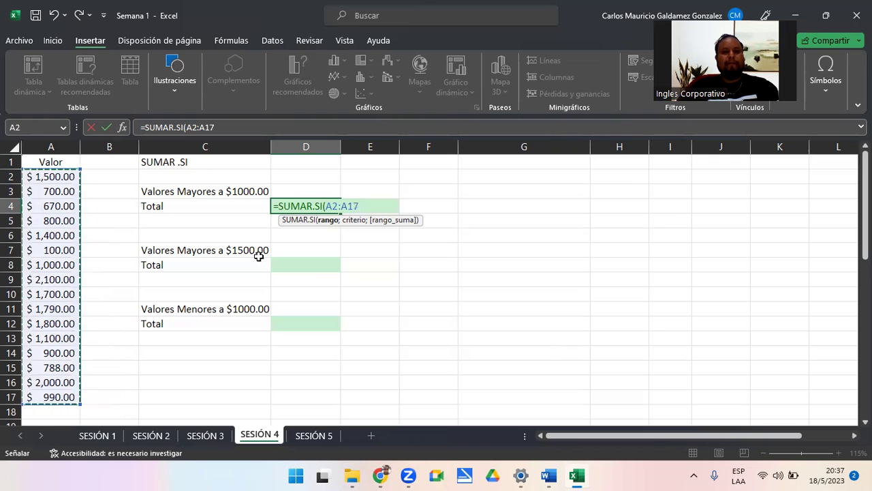
{"action": "type", "text": ";"}
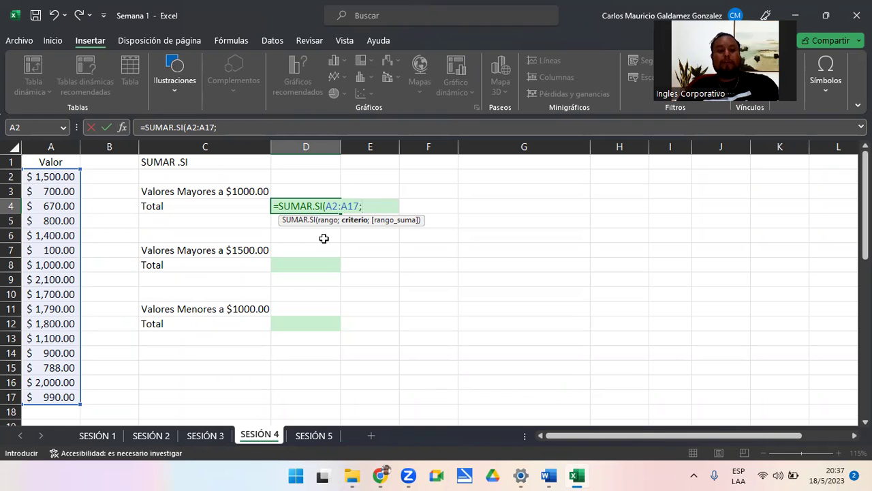
{"action": "type", "text": "\"><"}
{"action": "key", "text": "Left"}
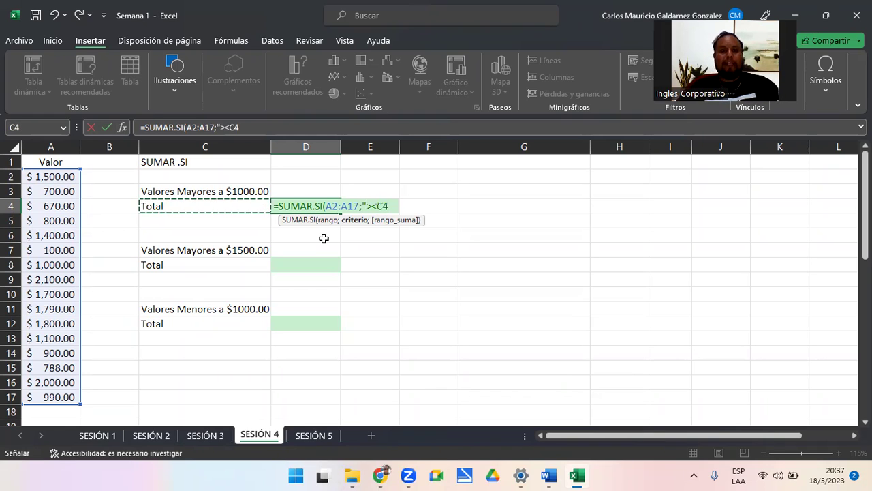
{"action": "key", "text": "BackSpace"}
{"action": "key", "text": "BackSpace"}
{"action": "key", "text": "BackSpace"}
{"action": "type", "text": "1000"}
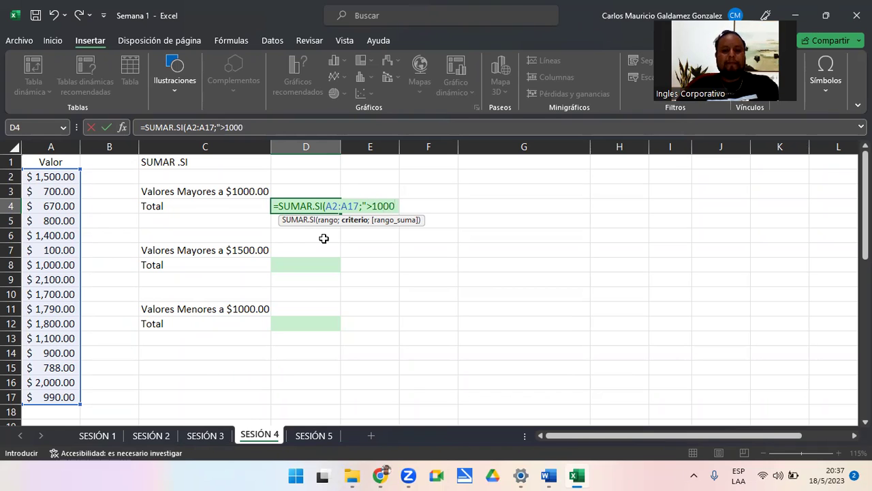
{"action": "type", "text": "\""}
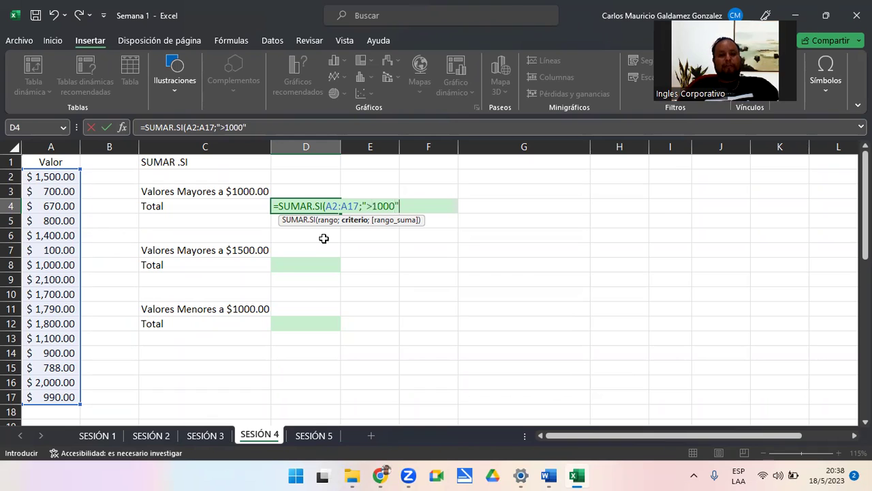
{"action": "type", "text": ";"}
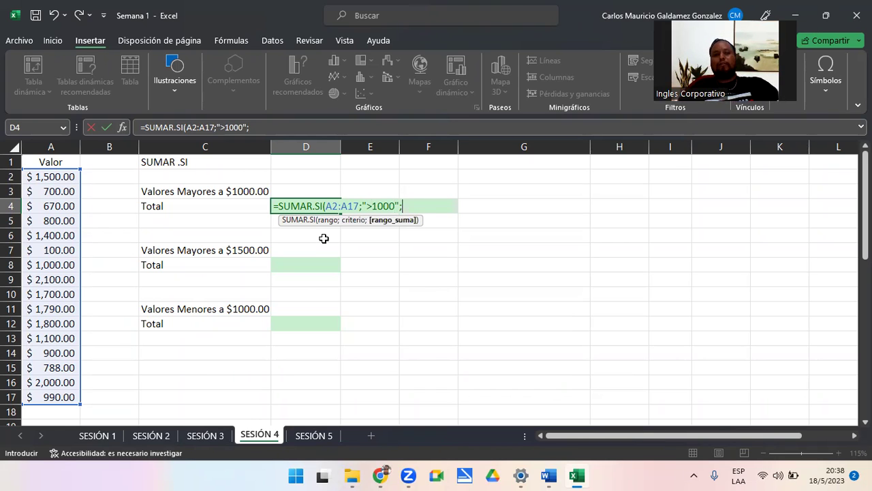
{"action": "key", "text": "BackSpace"}
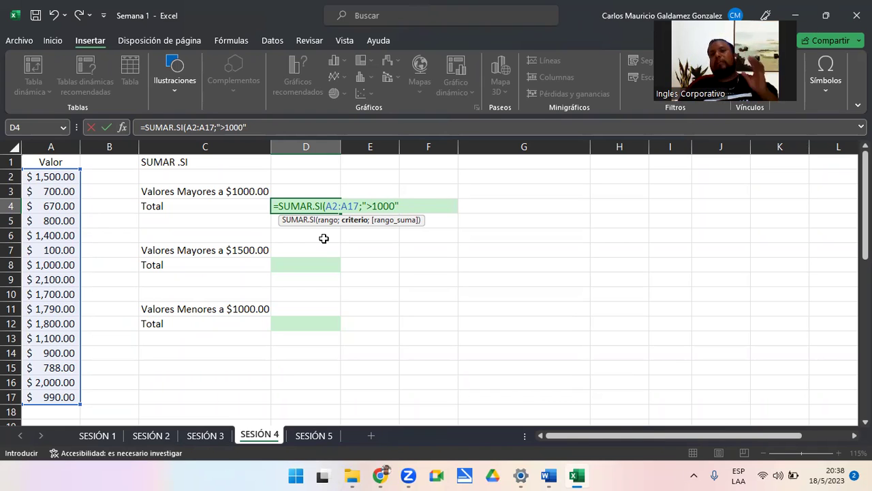
{"action": "type", "text": ")"}
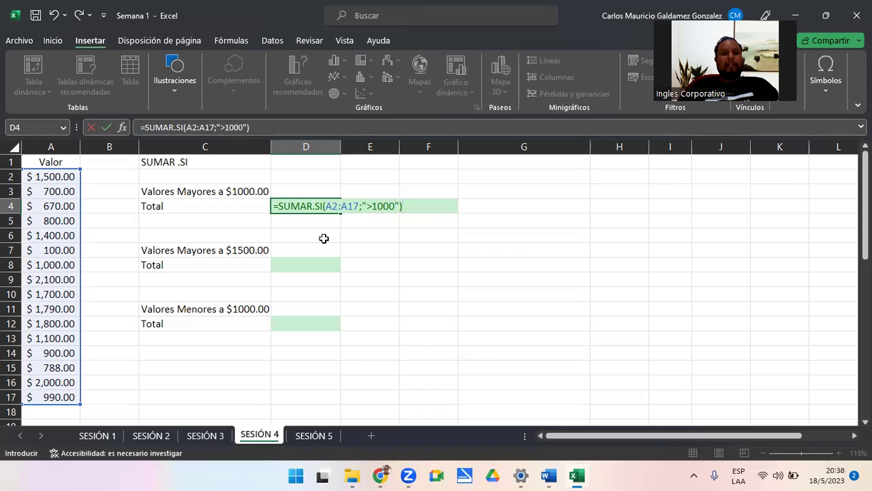
- Commit the D4 formula so it shows $13,390.00 for Valor amounts above 1000
{"action": "key", "text": "Return"}
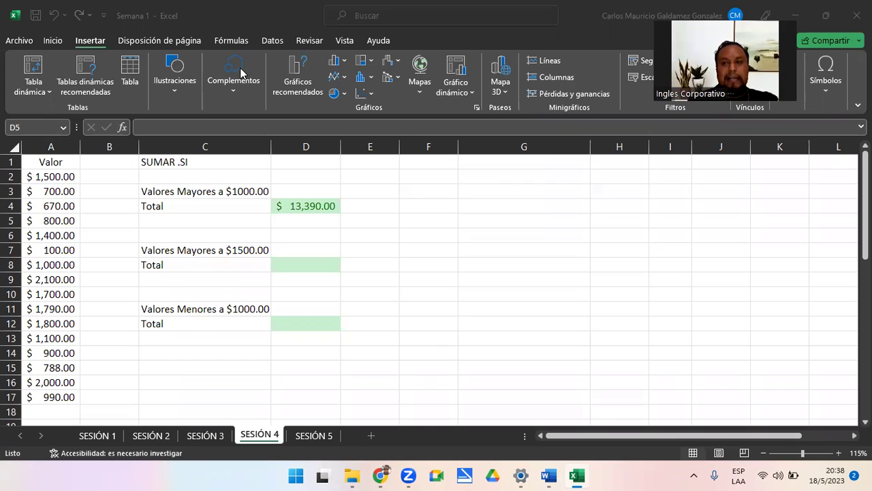
{"action": "left_click", "coordinate": [68, 174]}
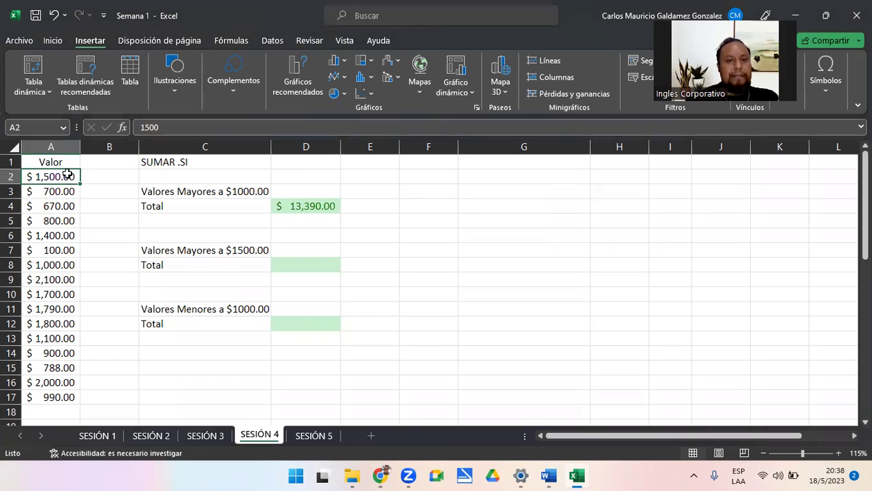
{"action": "left_click", "coordinate": [65, 237], "text": "ctrl"}
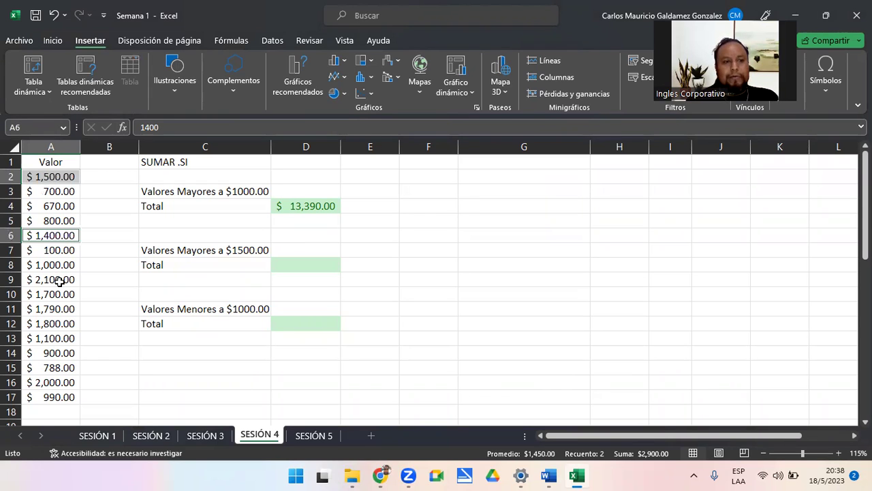
{"action": "left_click", "coordinate": [60, 281], "text": "ctrl"}
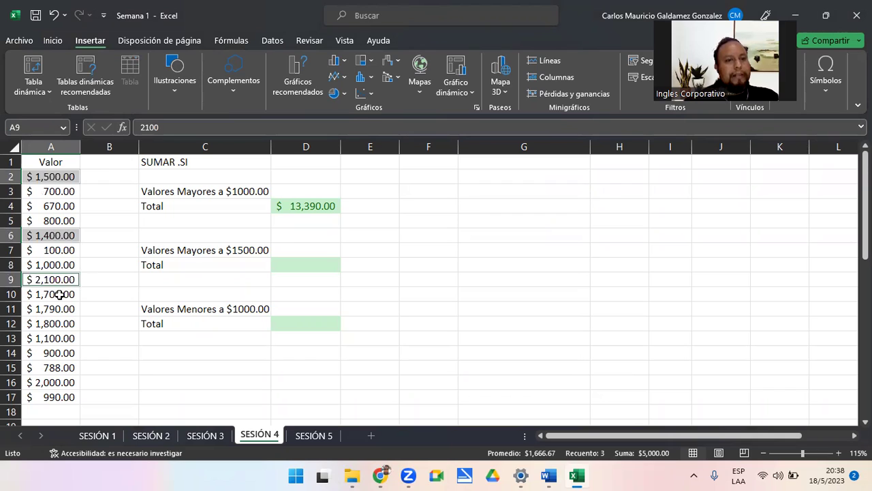
{"action": "left_click", "coordinate": [60, 294], "text": "ctrl"}
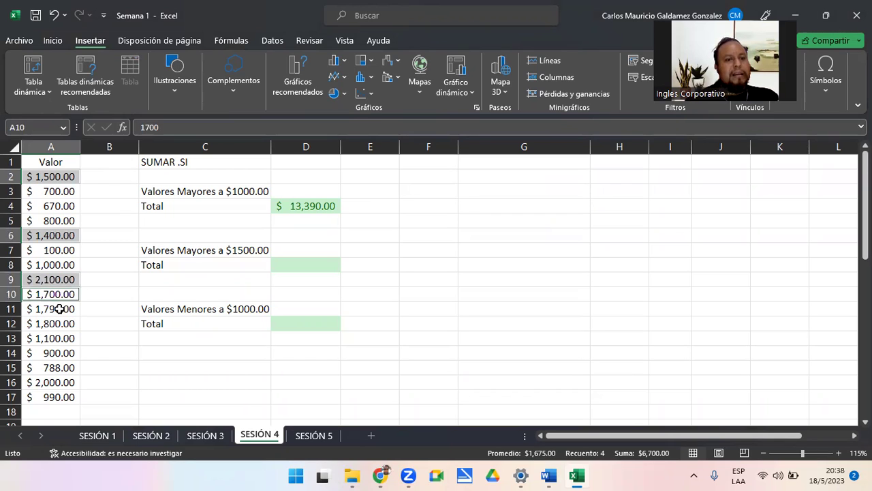
{"action": "left_click", "coordinate": [60, 308], "text": "ctrl"}
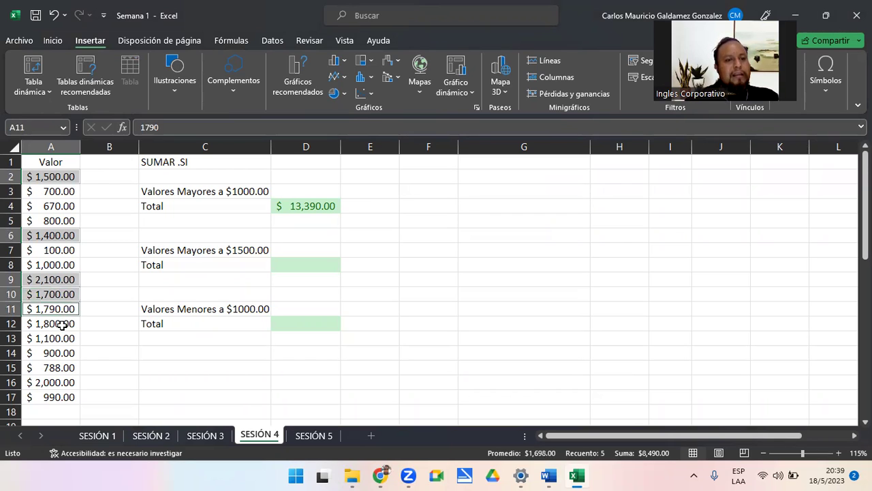
{"action": "left_click", "coordinate": [60, 324], "text": "ctrl"}
{"action": "left_click", "coordinate": [61, 338], "text": "ctrl"}
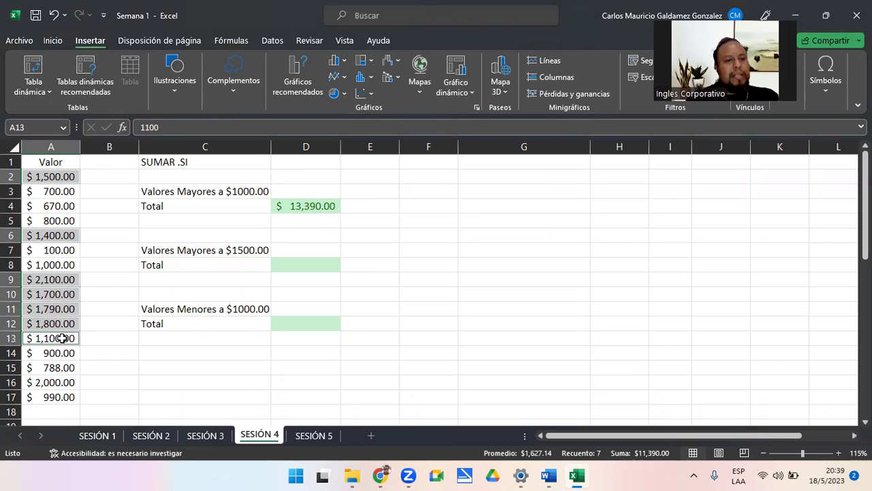
{"action": "left_click", "coordinate": [59, 383], "text": "ctrl"}
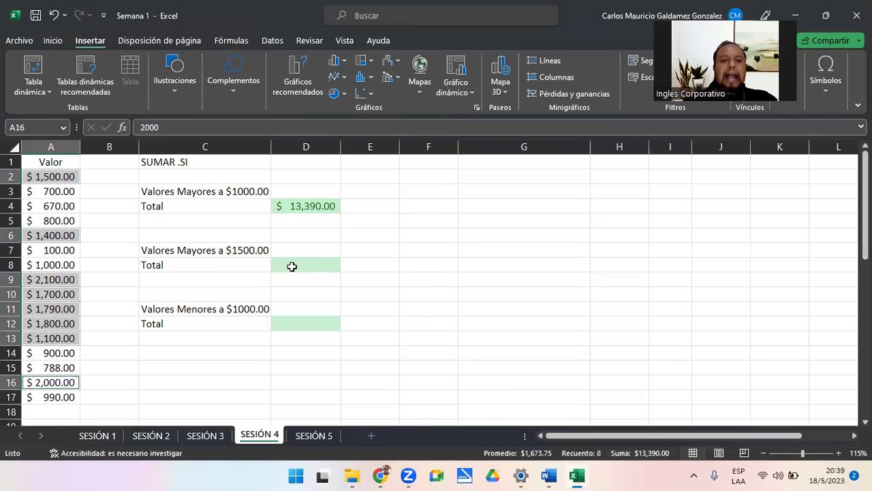
{"action": "left_click", "coordinate": [292, 266]}
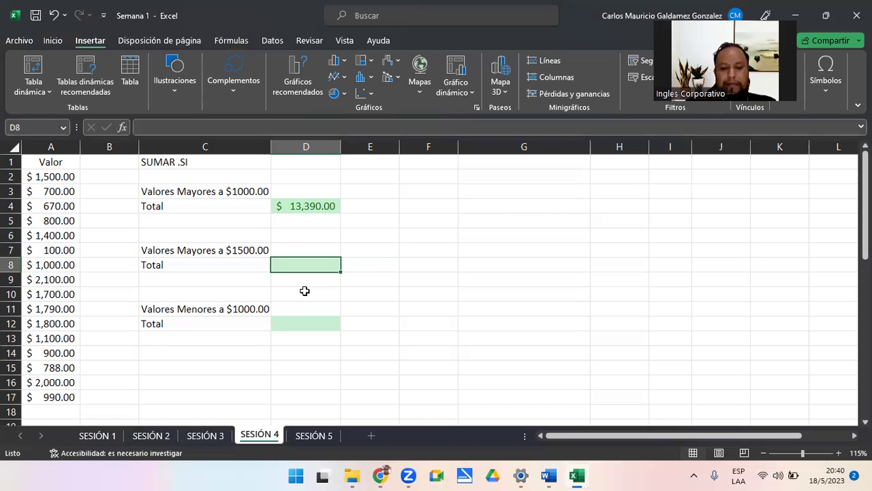
- Enter =SUMAR.SI(A2:A17;">1500") in D8 to total the values above 1500
{"action": "type", "text": "="}
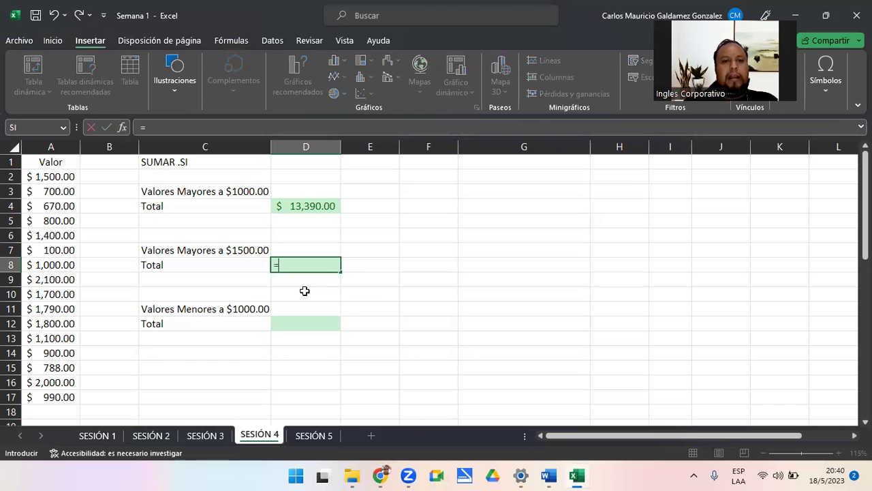
{"action": "type", "text": "sumar."}
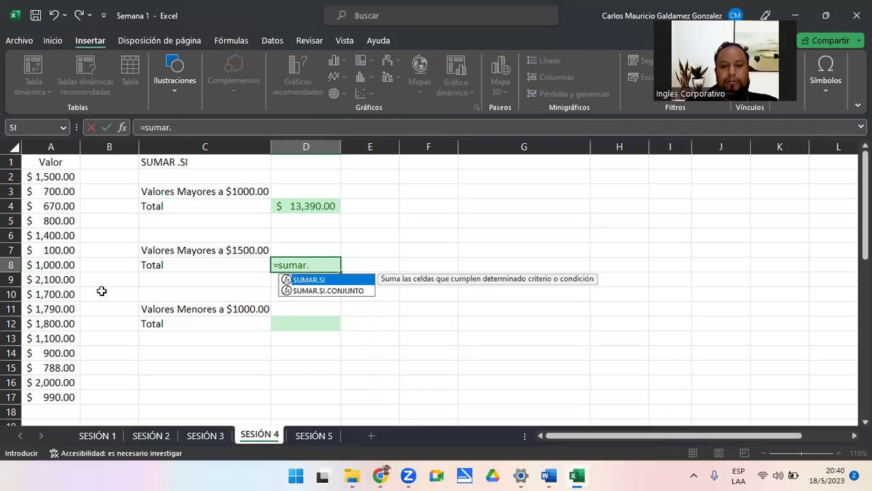
{"action": "key", "text": "Tab"}
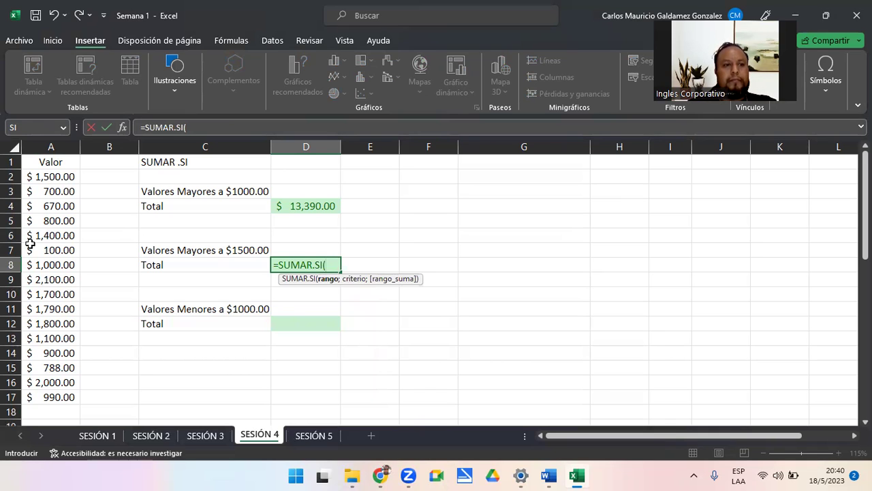
{"action": "left_click", "coordinate": [68, 181]}
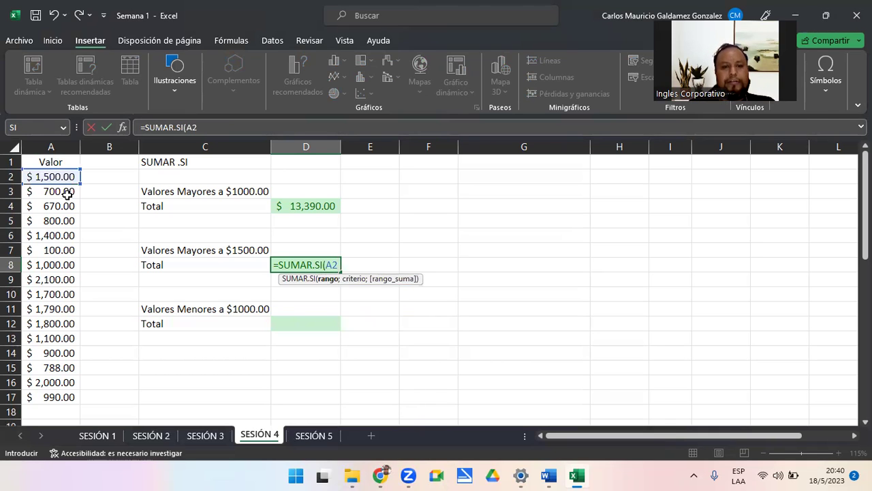
{"action": "type", "text": ":"}
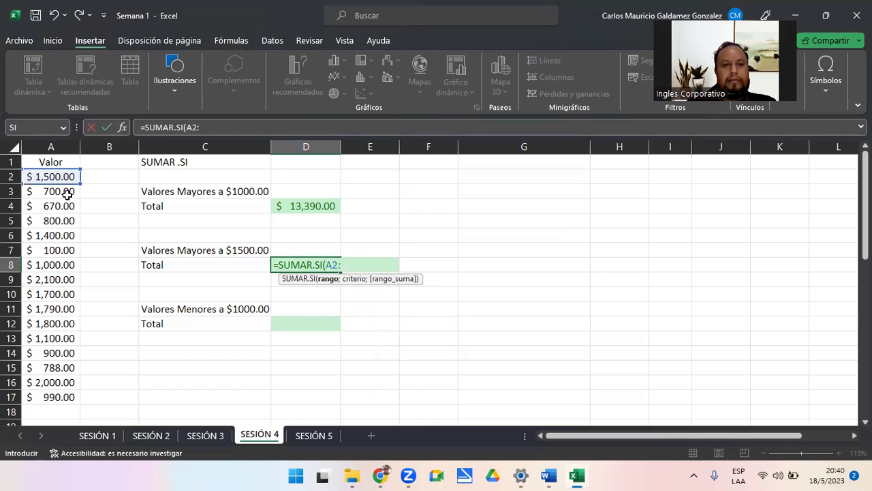
{"action": "type", "text": "a17"}
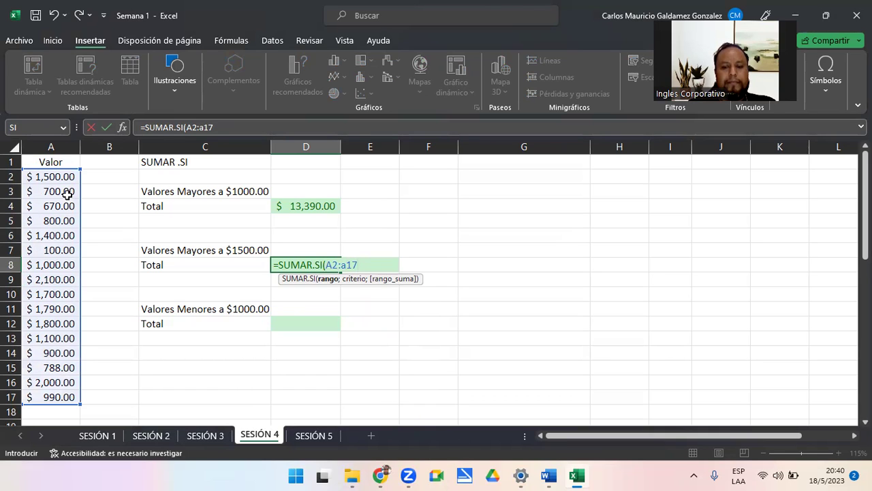
{"action": "type", "text": ";\"><"}
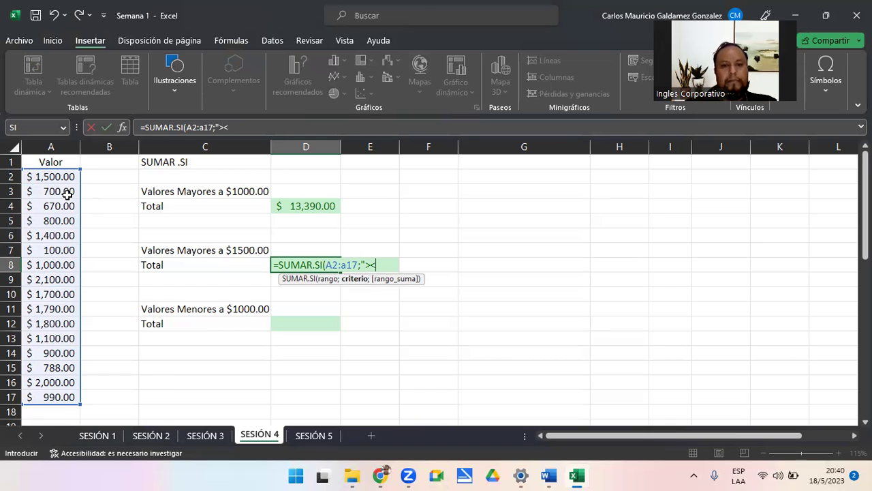
{"action": "key", "text": "BackSpace"}
{"action": "type", "text": "1500\""}
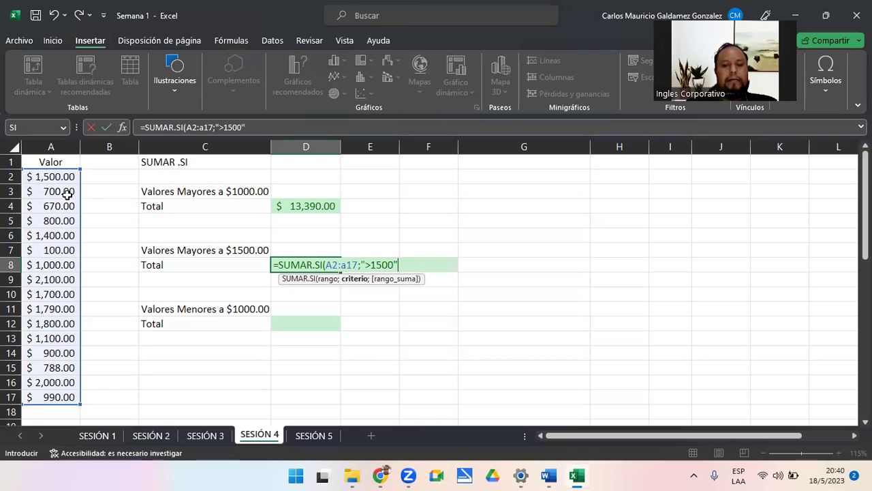
{"action": "type", "text": ")"}
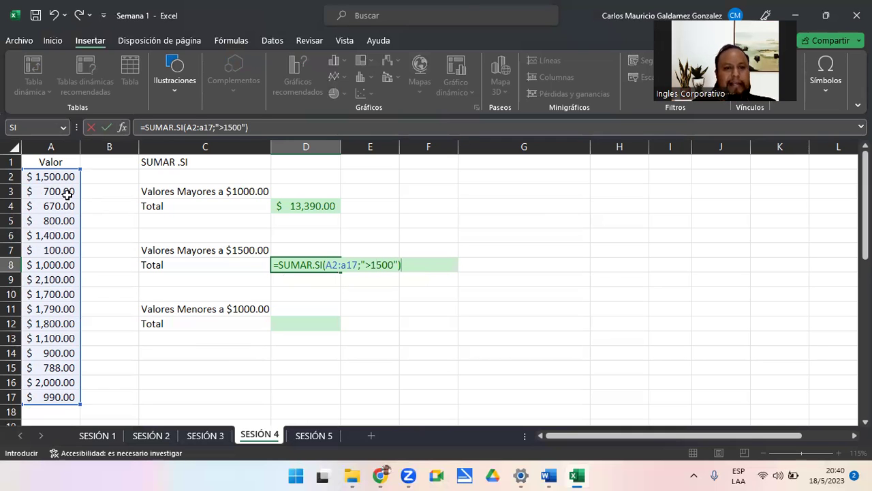
{"action": "key", "text": "Return"}
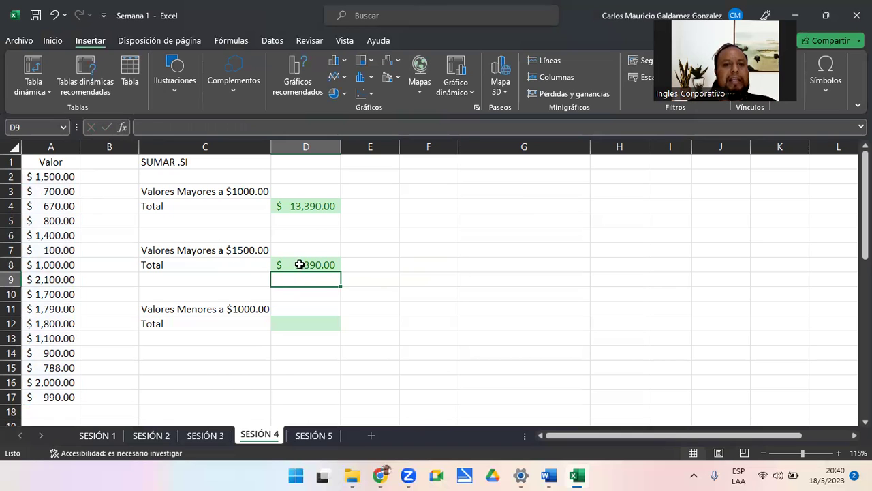
{"action": "left_click", "coordinate": [284, 263]}
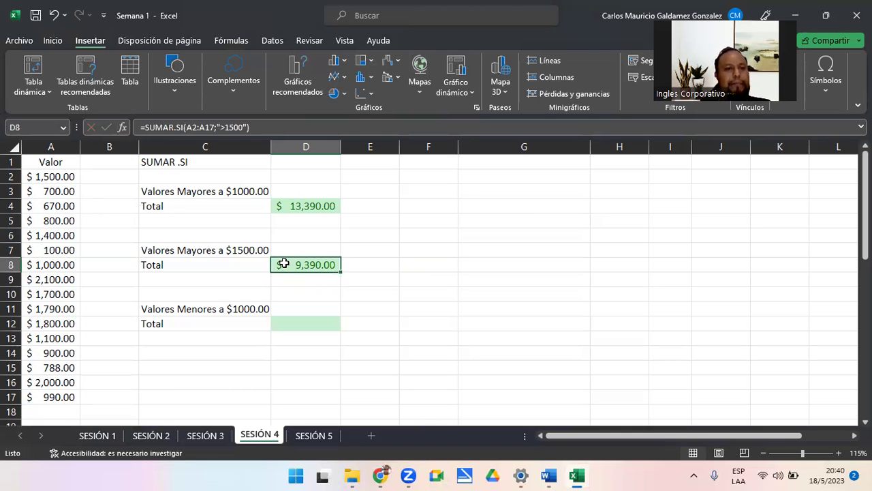
{"action": "left_click", "coordinate": [41, 177]}
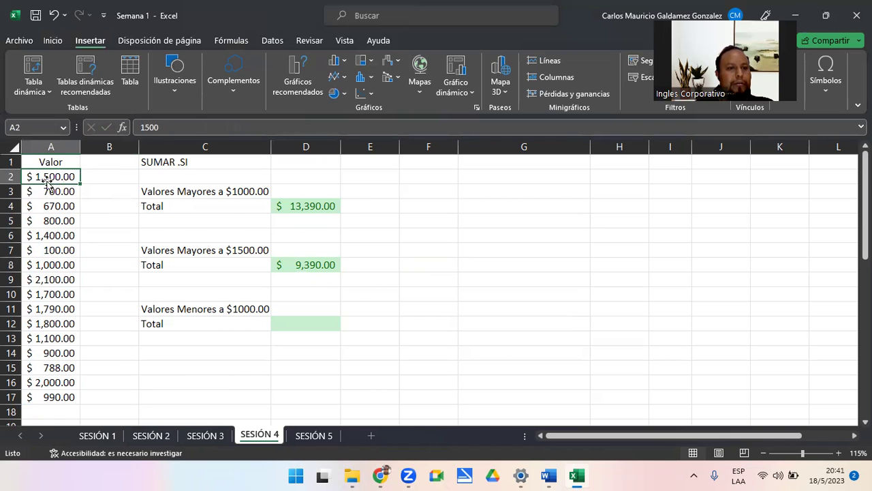
{"action": "left_click", "coordinate": [60, 280]}
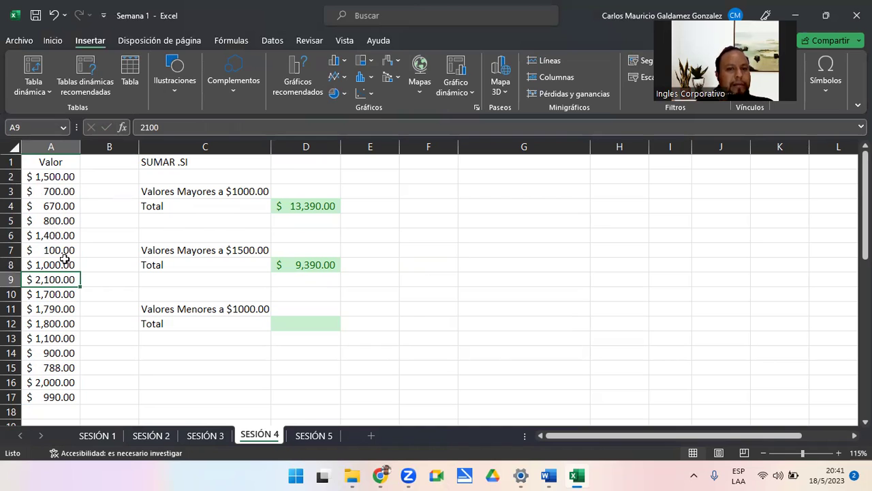
{"action": "left_click", "coordinate": [61, 295], "text": "ctrl"}
{"action": "left_click", "coordinate": [51, 311], "text": "ctrl"}
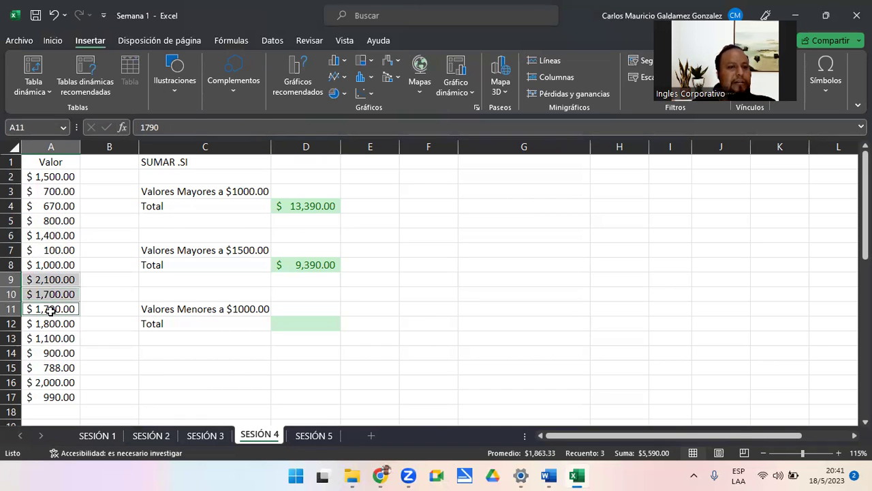
{"action": "left_click", "coordinate": [52, 323], "text": "ctrl"}
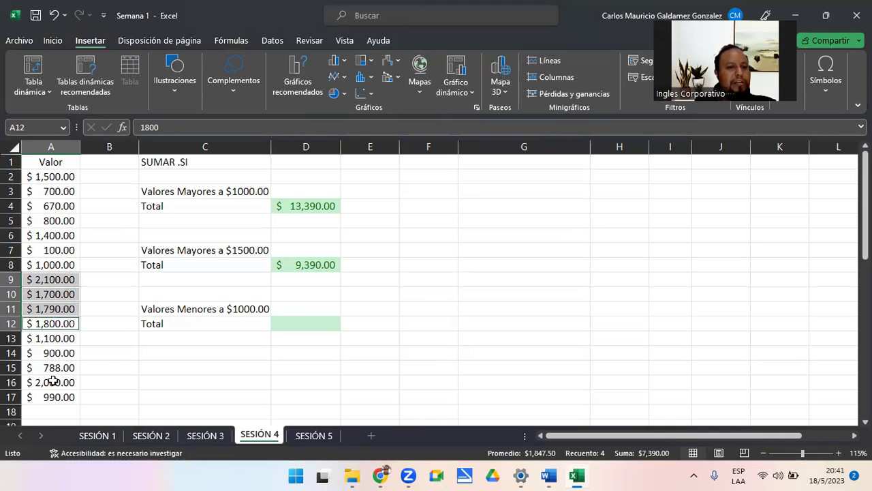
{"action": "left_click", "coordinate": [49, 382], "text": "ctrl"}
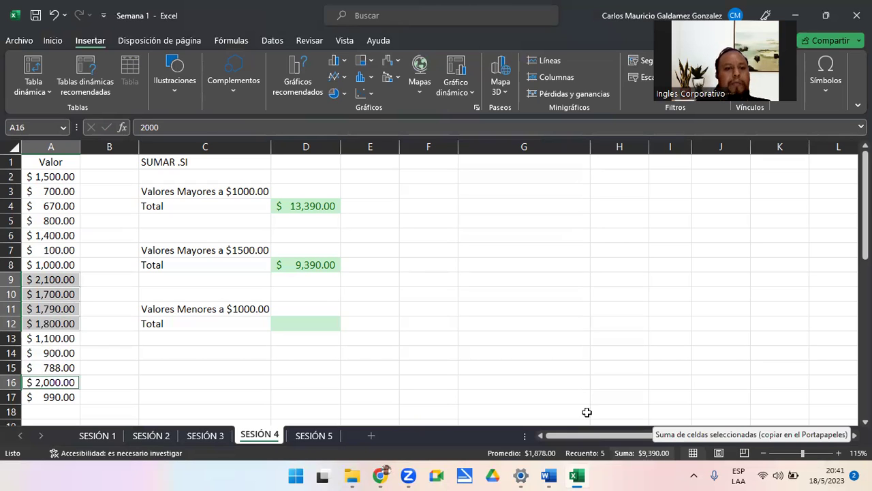
{"action": "left_click", "coordinate": [302, 324]}
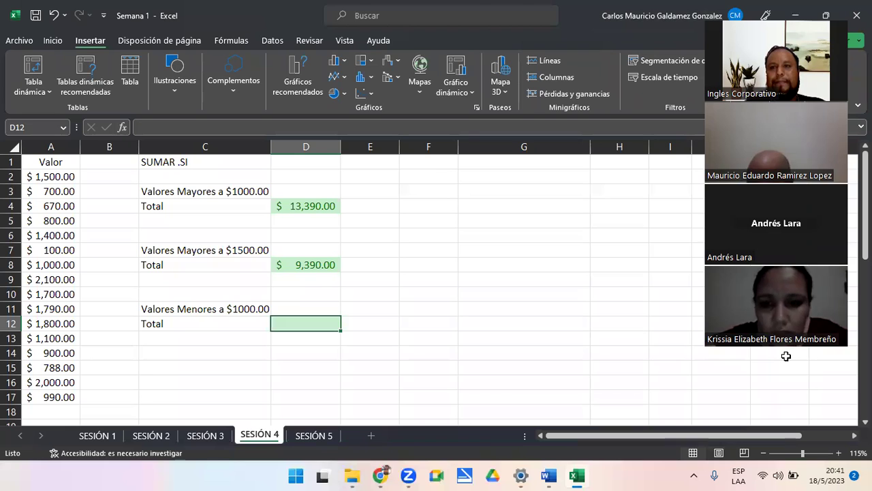
- Enter =SUMAR.SI(A2:A17;"<1000") in D12, removing the stray greater-than sign from the criterion
{"action": "double_click", "coordinate": [311, 324]}
{"action": "type", "text": "="}
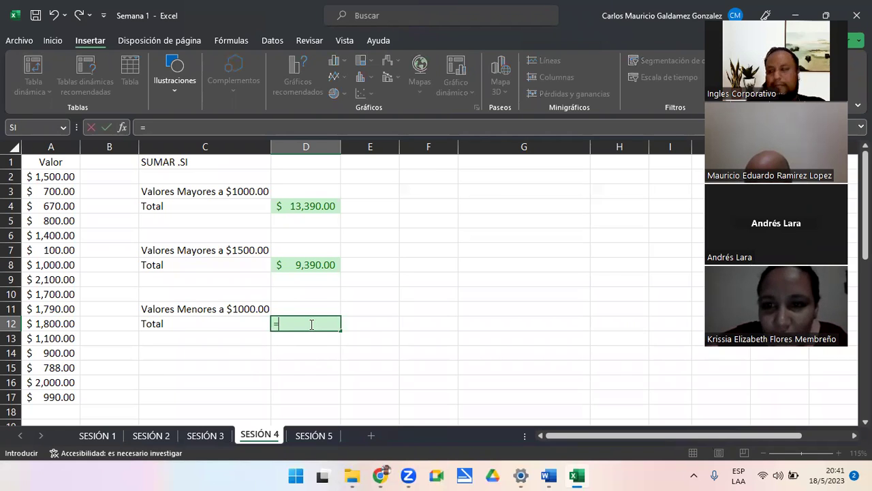
{"action": "type", "text": "su"}
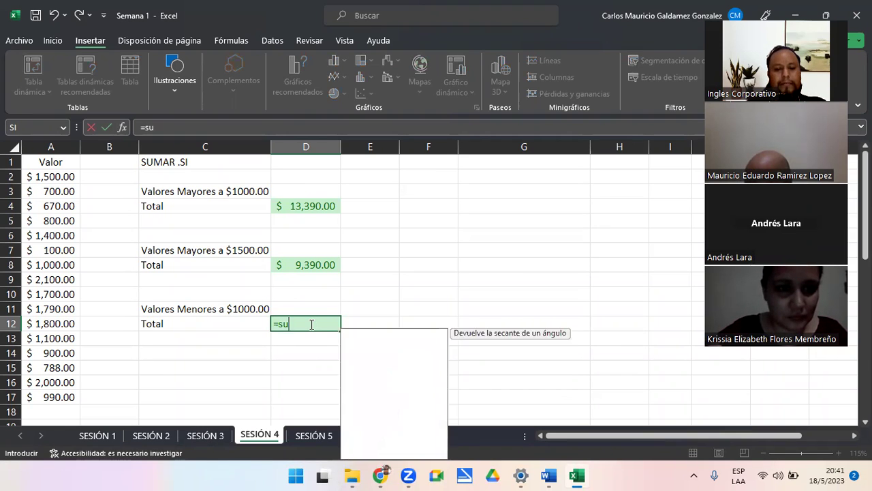
{"action": "type", "text": "mar.s"}
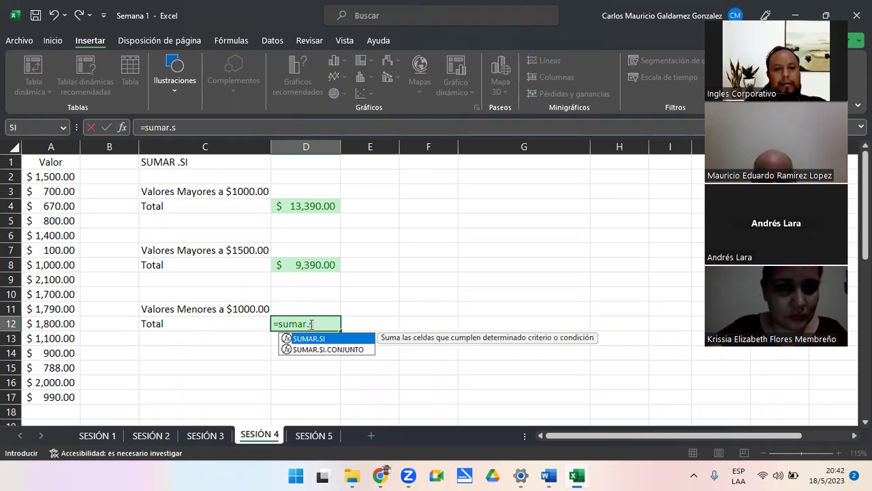
{"action": "key", "text": "Tab"}
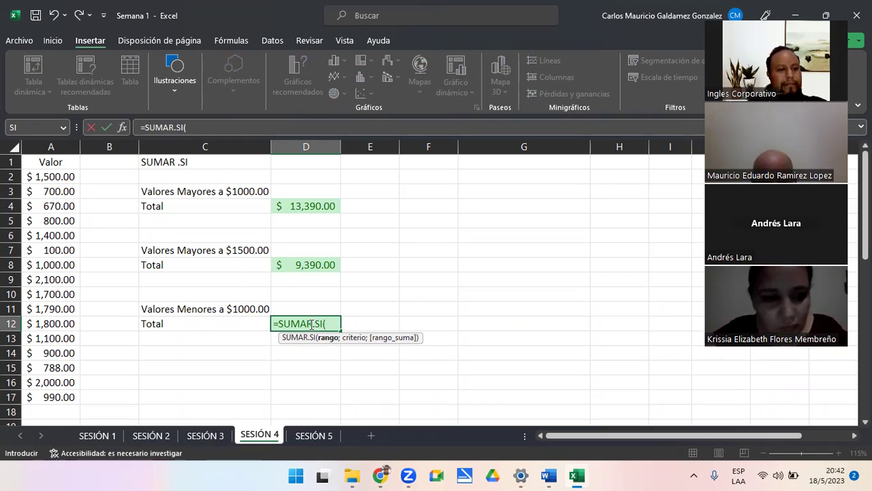
{"action": "left_click", "coordinate": [59, 177]}
{"action": "mouse_move", "coordinate": [59, 178]}
{"action": "left_mouse_down"}
{"action": "mouse_move", "coordinate": [59, 192]}
{"action": "mouse_move", "coordinate": [68, 177]}
{"action": "left_mouse_up"}
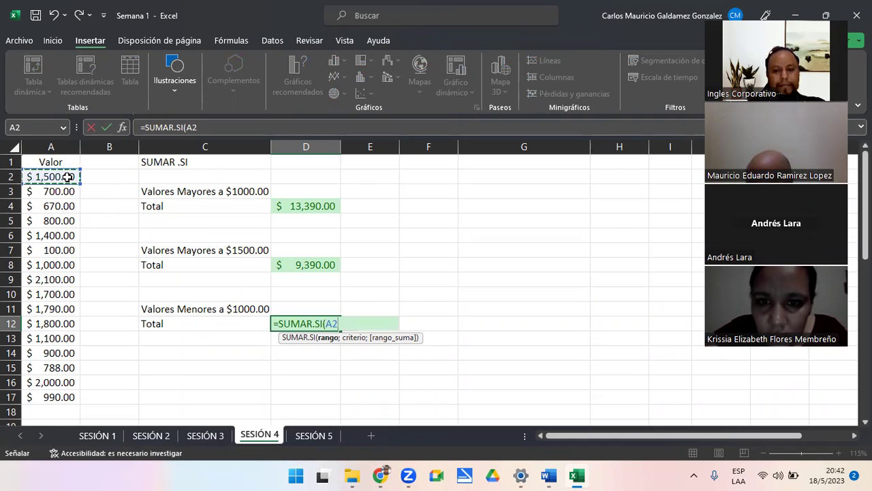
{"action": "key", "text": "F8"}
{"action": "key", "text": "F8"}
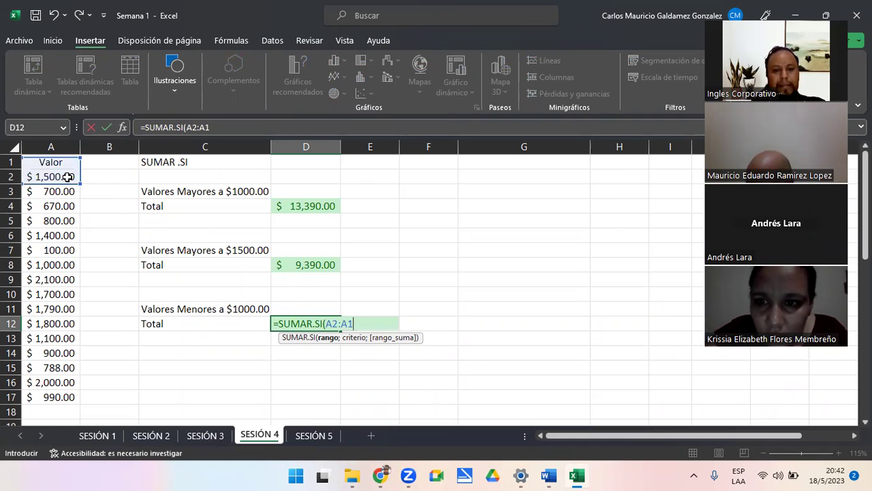
{"action": "key", "text": "ctrl+shift+Down"}
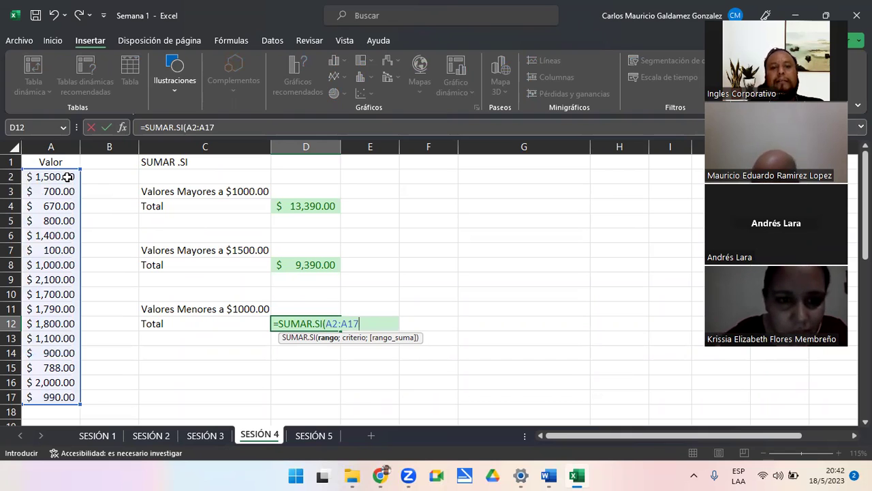
{"action": "type", "text": ";"}
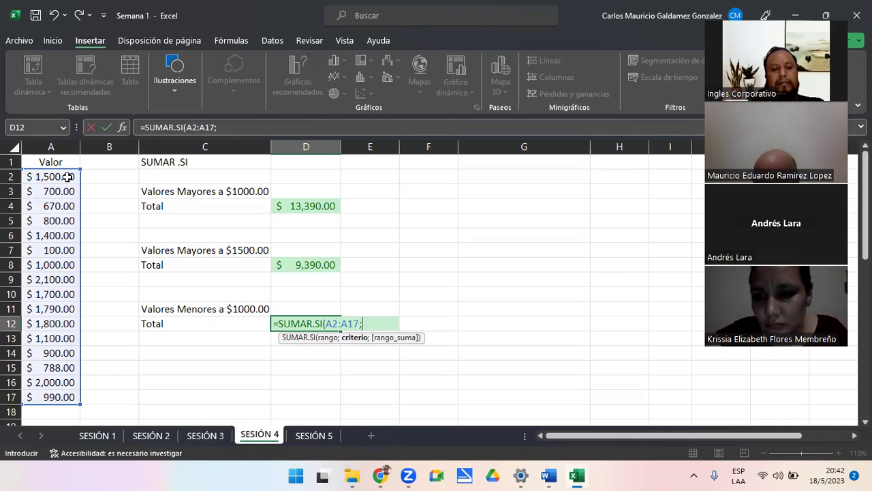
{"action": "type", "text": "\""}
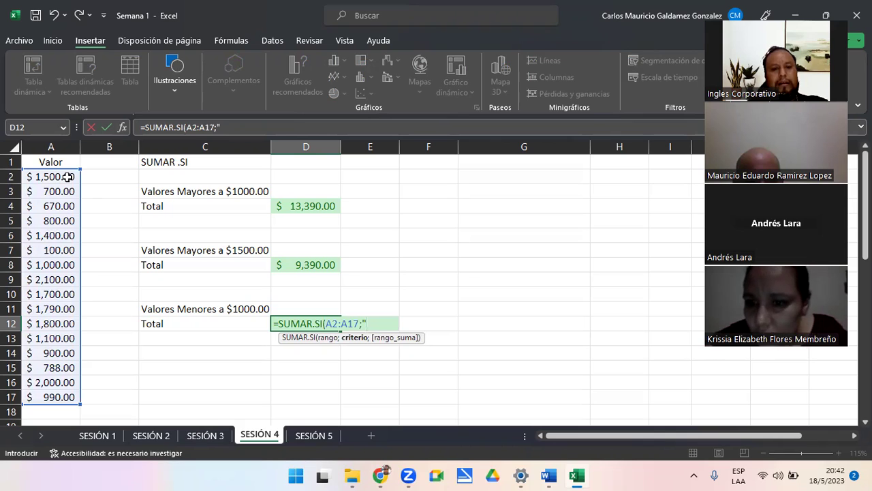
{"action": "type", "text": "><"}
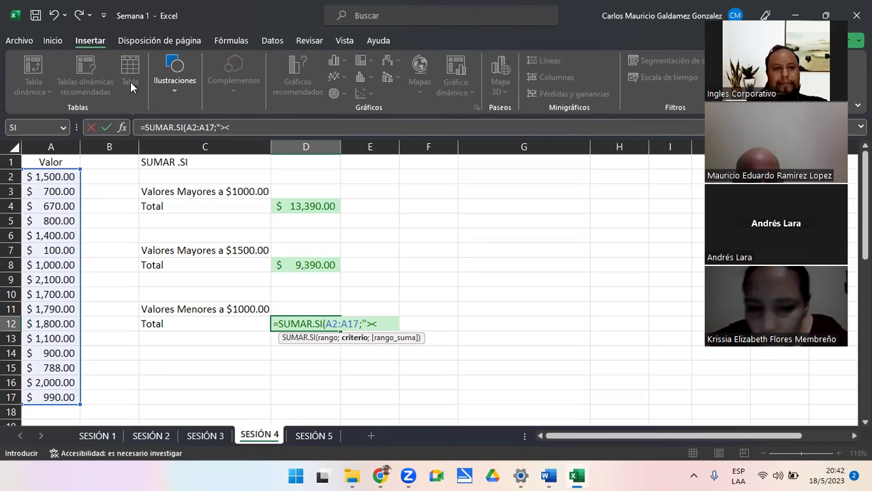
{"action": "left_click", "coordinate": [223, 128]}
{"action": "key", "text": "BackSpace"}
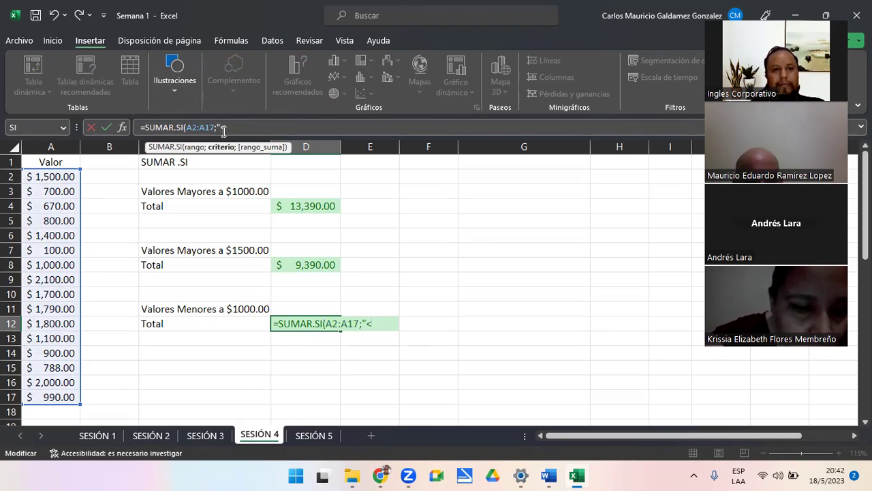
{"action": "type", "text": "1000\""}
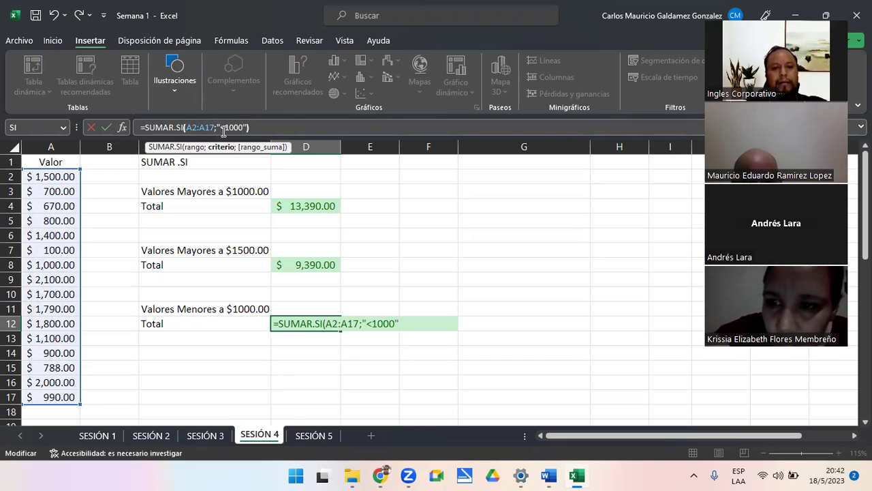
{"action": "type", "text": ")"}
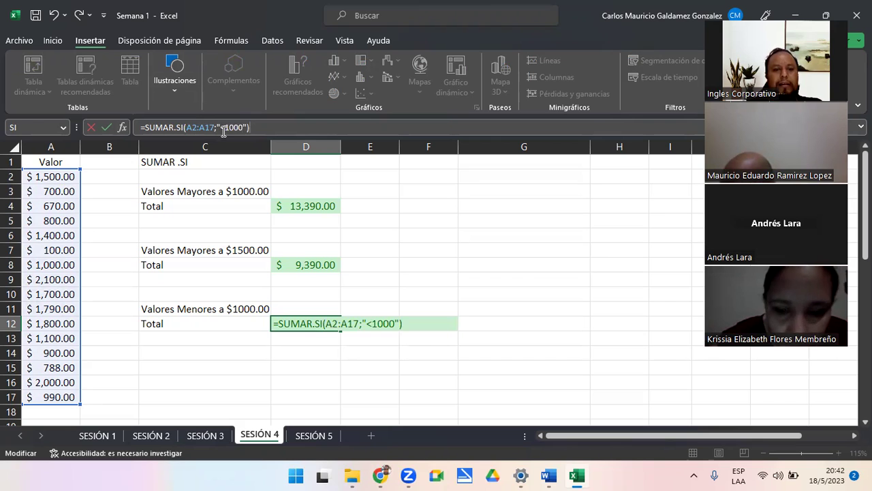
{"action": "key", "text": "Return"}
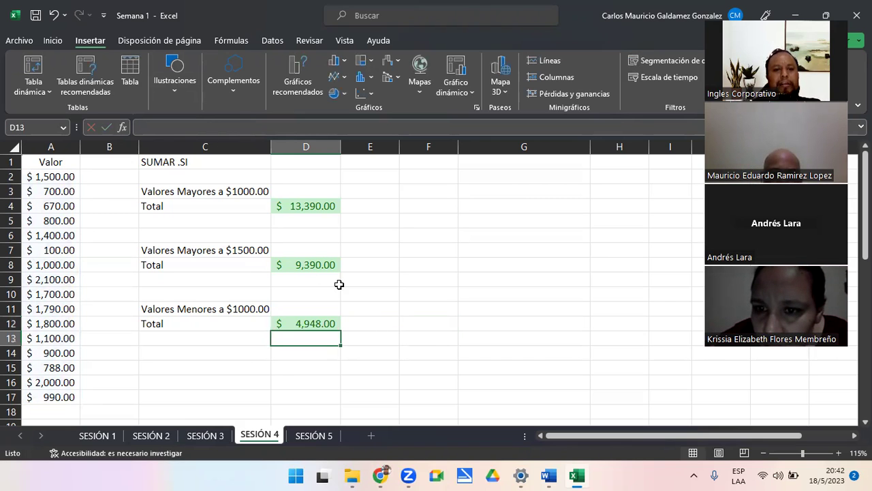
{"action": "left_click", "coordinate": [305, 317]}
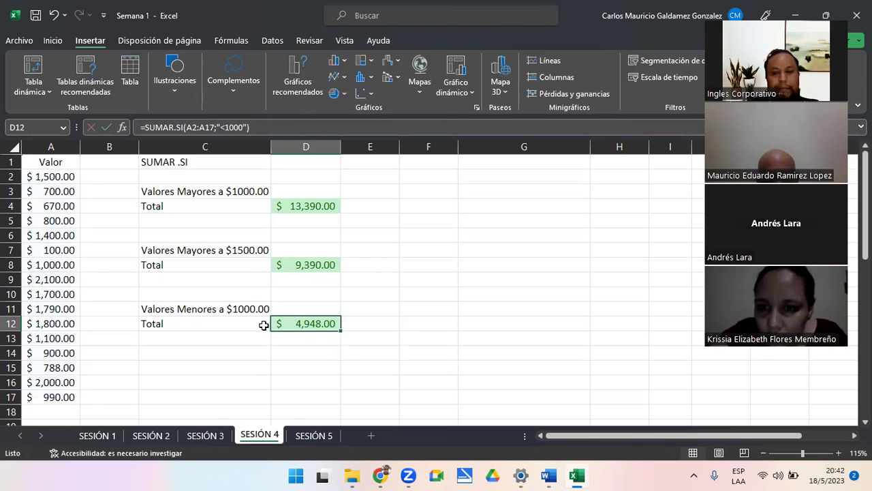
{"action": "left_click", "coordinate": [53, 191]}
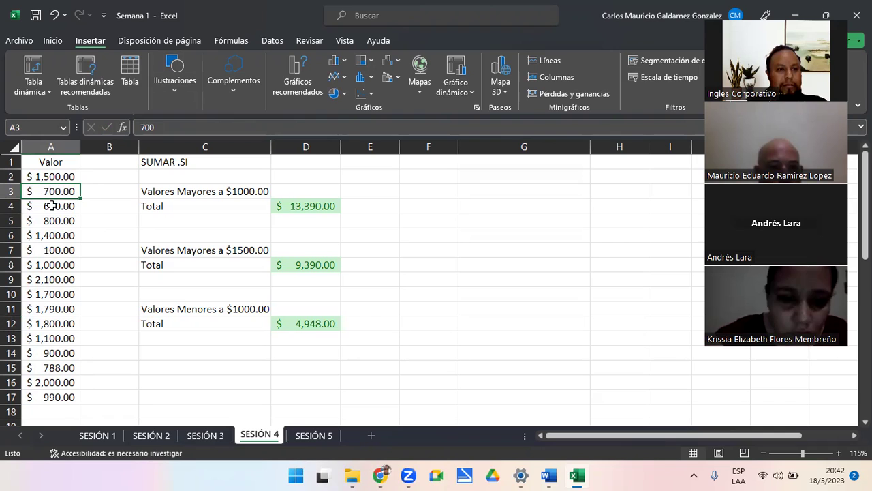
{"action": "left_click_drag", "start_coordinate": [51, 201], "coordinate": [62, 239]}
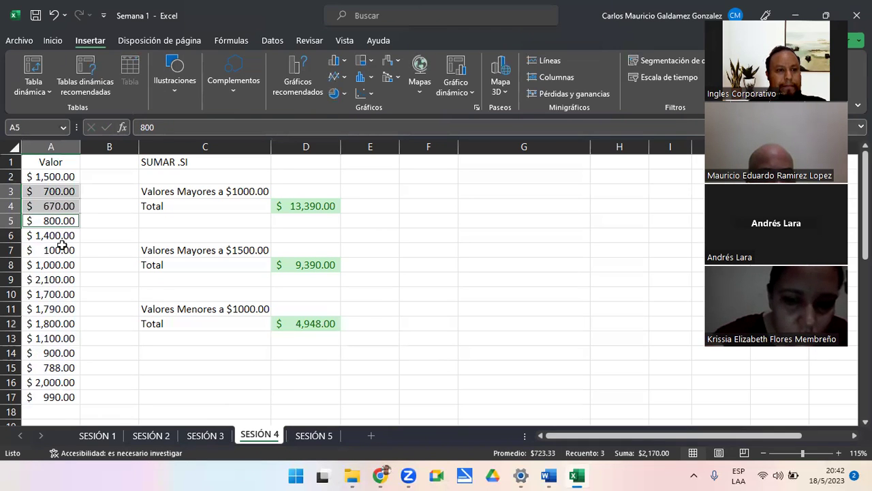
{"action": "left_click", "coordinate": [63, 250], "text": "ctrl"}
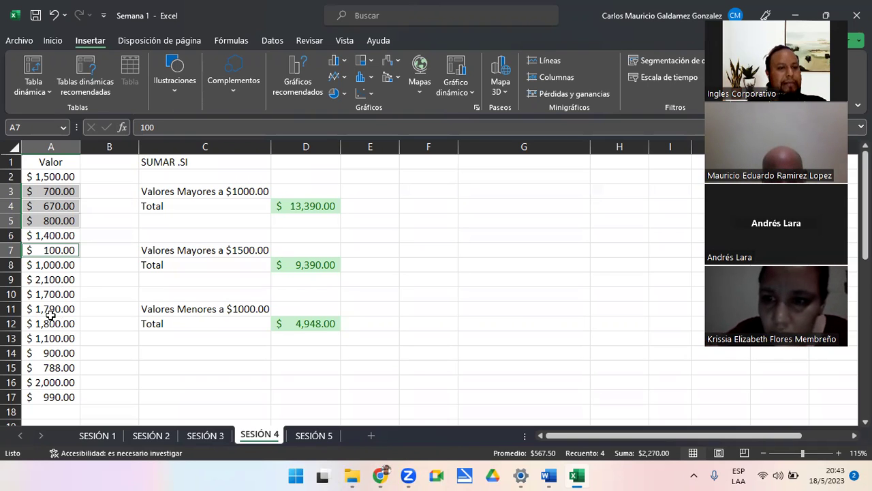
{"action": "left_click", "coordinate": [58, 353], "text": "ctrl"}
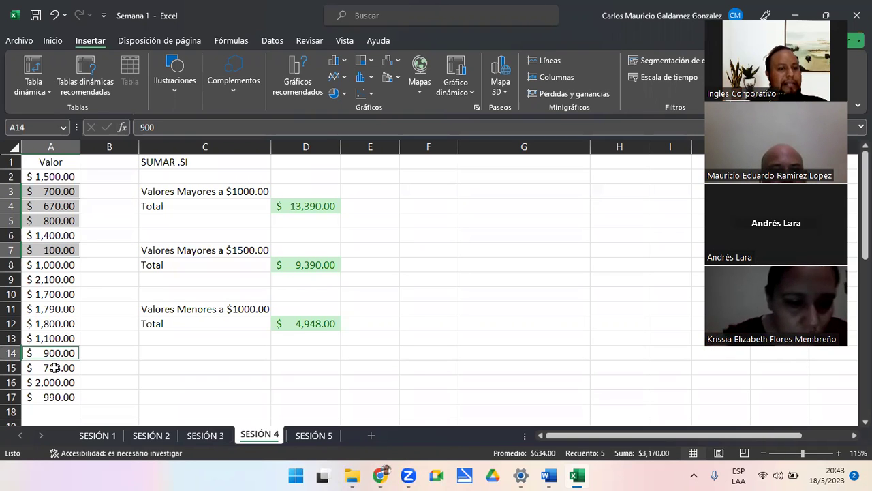
{"action": "left_click", "coordinate": [53, 367], "text": "ctrl"}
{"action": "left_click", "coordinate": [49, 396], "text": "ctrl"}
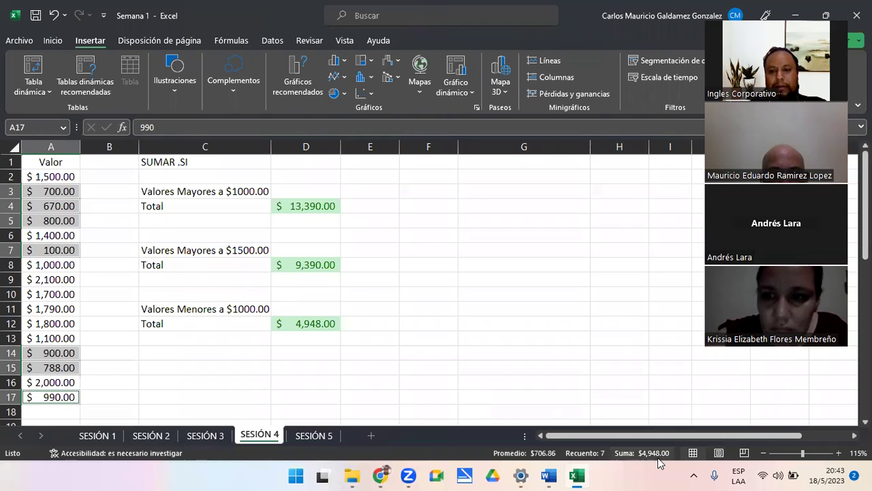
{"action": "left_click", "coordinate": [323, 325]}
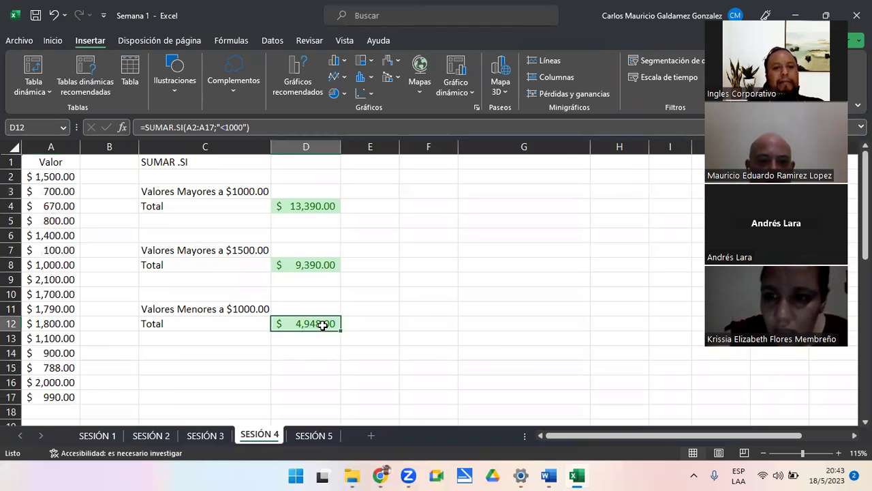
{"action": "left_click", "coordinate": [285, 208]}
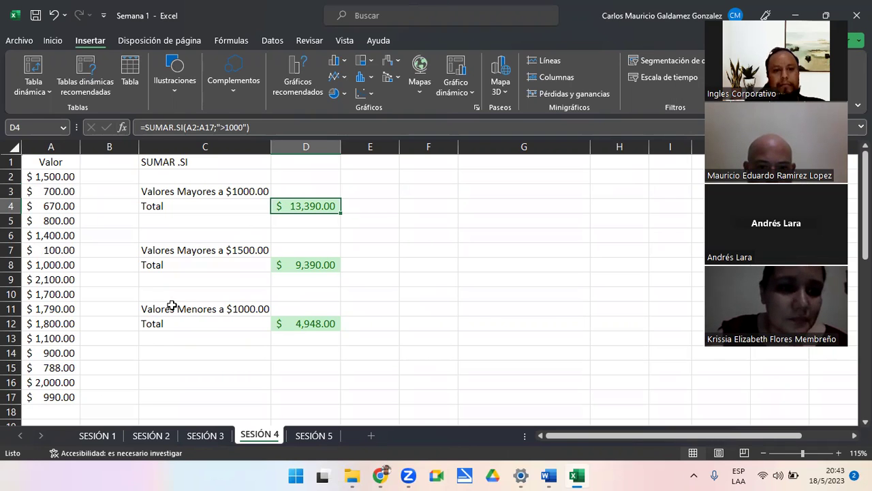
- Move down to the Vendedor table, screenshot it, and clear the $3,500.00 total in E24
{"action": "left_click", "coordinate": [44, 398]}
{"action": "key", "text": "Down"}
{"action": "key", "text": "Down"}
{"action": "key", "text": "Down"}
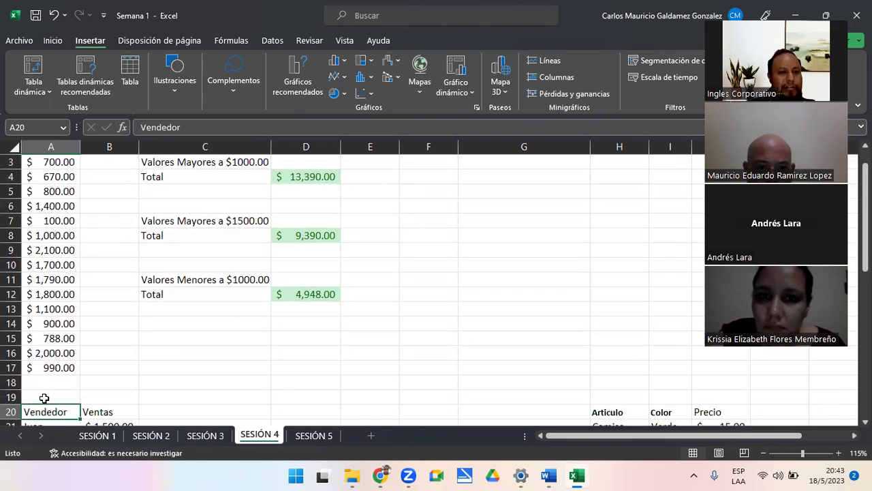
{"action": "key", "text": "Down"}
{"action": "key", "text": "Down"}
{"action": "key", "text": "Down"}
{"action": "key", "text": "Down"}
{"action": "key", "text": "Down"}
{"action": "key", "text": "Down"}
{"action": "key", "text": "Down"}
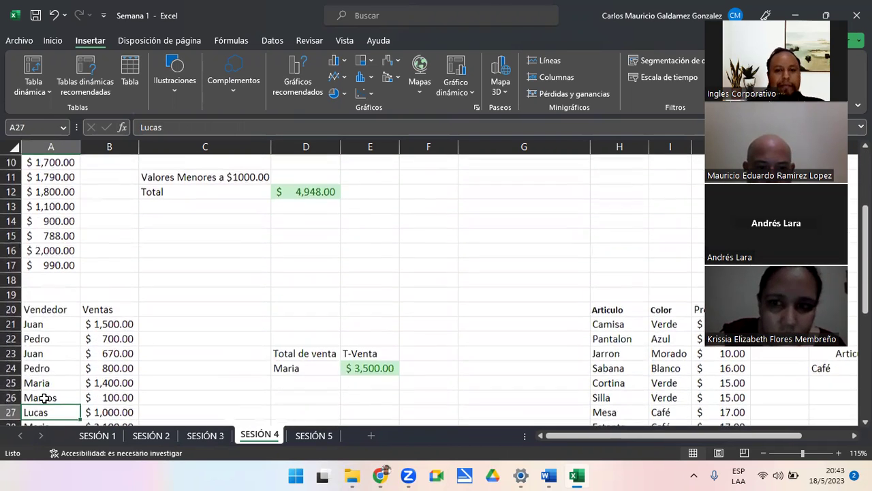
{"action": "key", "text": "Down"}
{"action": "key", "text": "Down"}
{"action": "key", "text": "Down"}
{"action": "key", "text": "Down"}
{"action": "key", "text": "Down"}
{"action": "key", "text": "Down"}
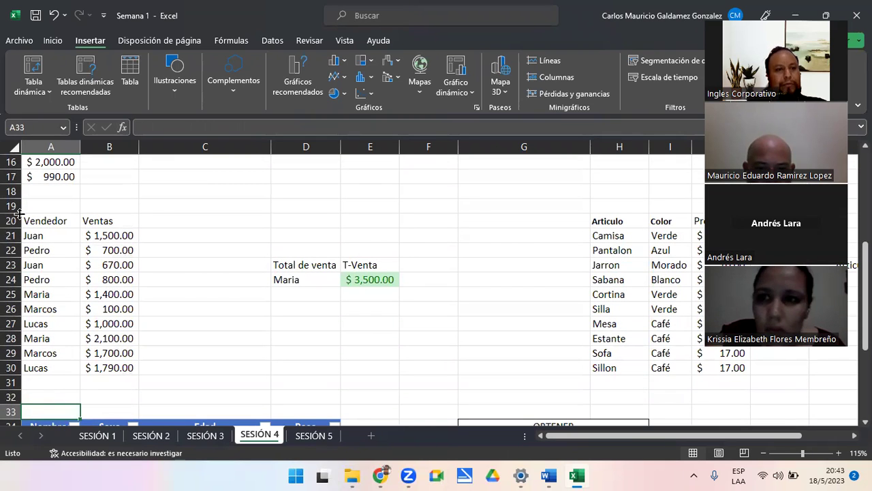
{"action": "key", "text": "super+shift+s"}
{"action": "left_click_drag", "start_coordinate": [2, 198], "coordinate": [433, 387]}
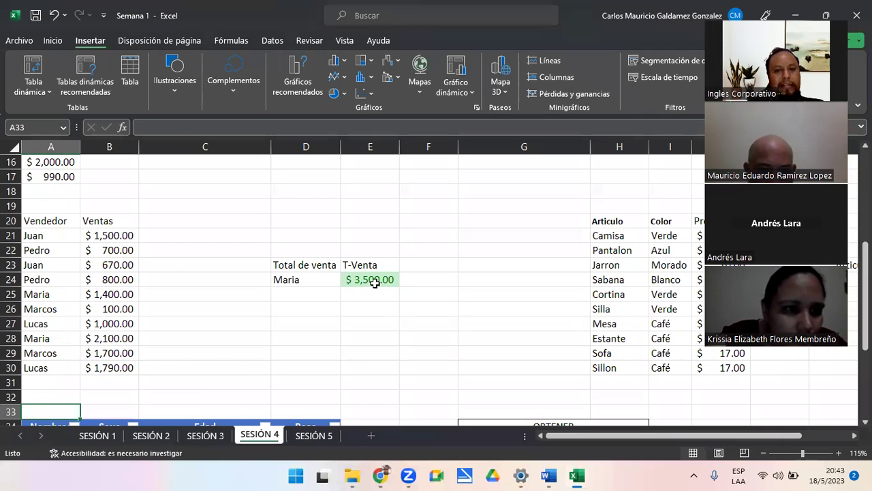
{"action": "left_click", "coordinate": [374, 282]}
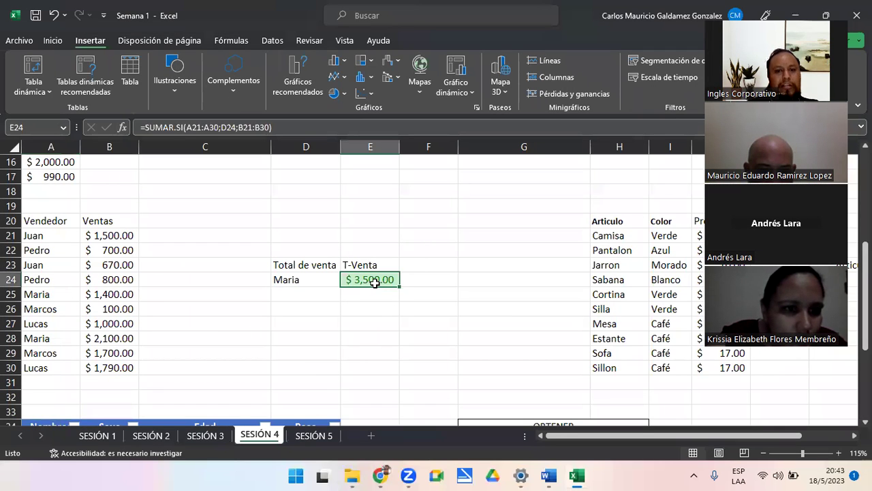
{"action": "key", "text": "Delete"}
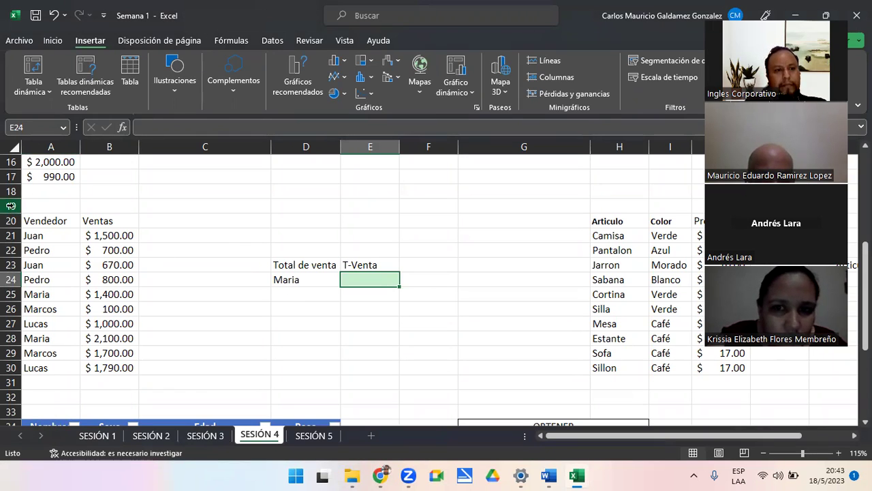
{"action": "key", "text": "super+shift+s"}
{"action": "left_click_drag", "start_coordinate": [2, 200], "coordinate": [431, 394]}
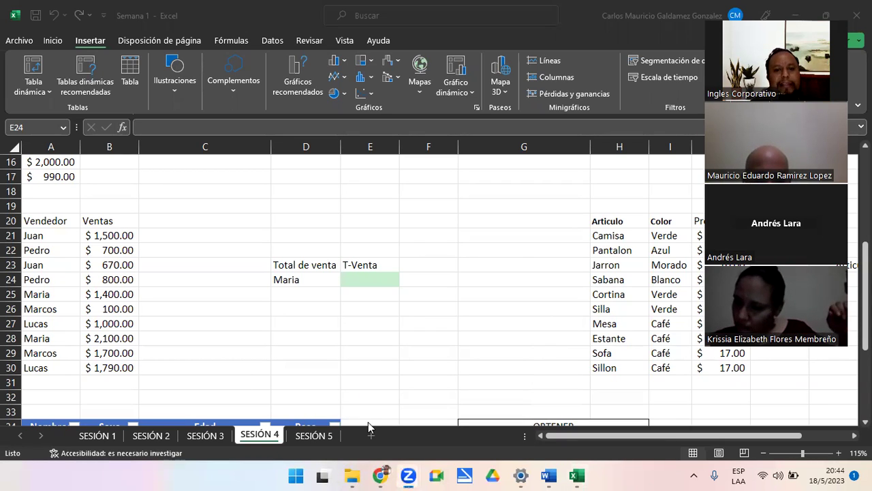
{"action": "key", "text": "alt+Tab"}
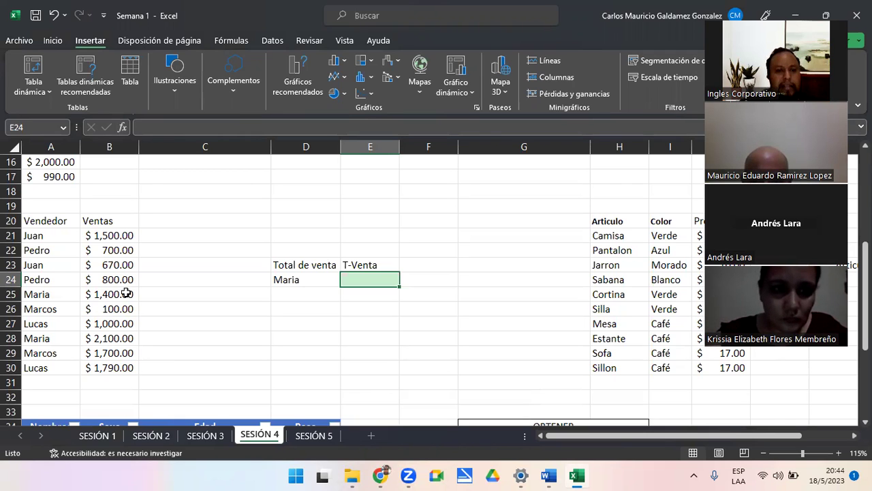
{"action": "left_click", "coordinate": [54, 222]}
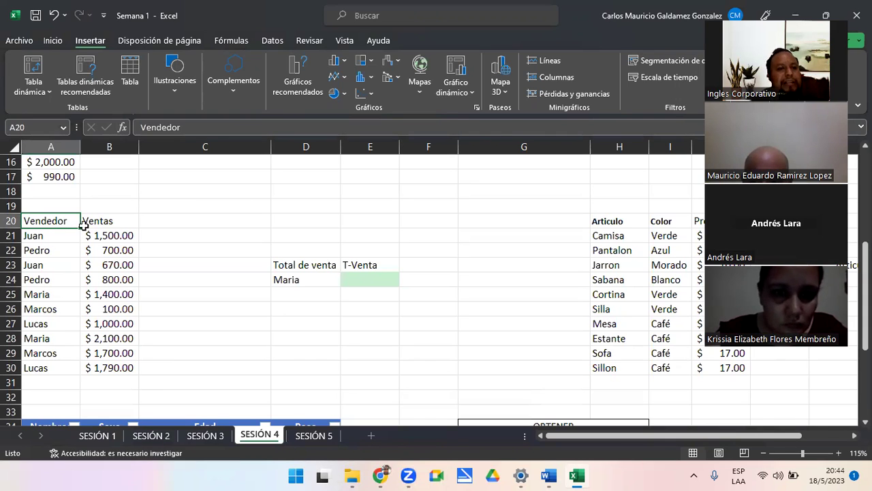
{"action": "left_click", "coordinate": [119, 221]}
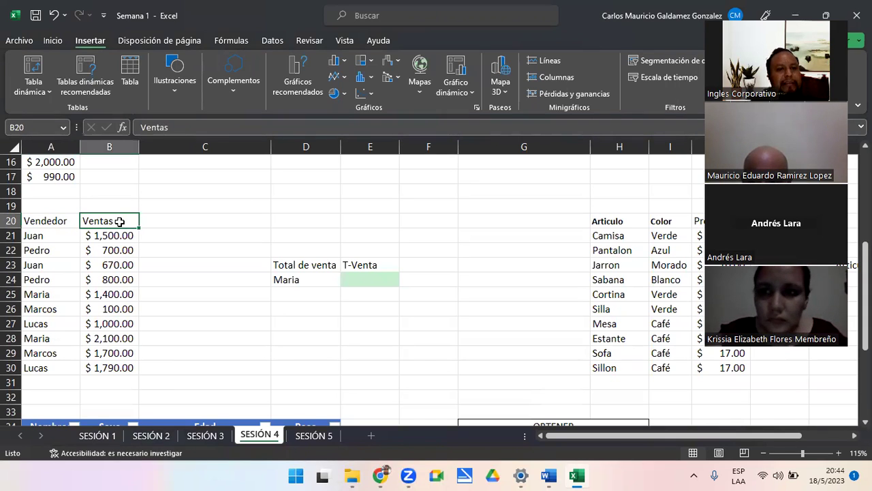
{"action": "left_click", "coordinate": [59, 234]}
{"action": "key", "text": "Down"}
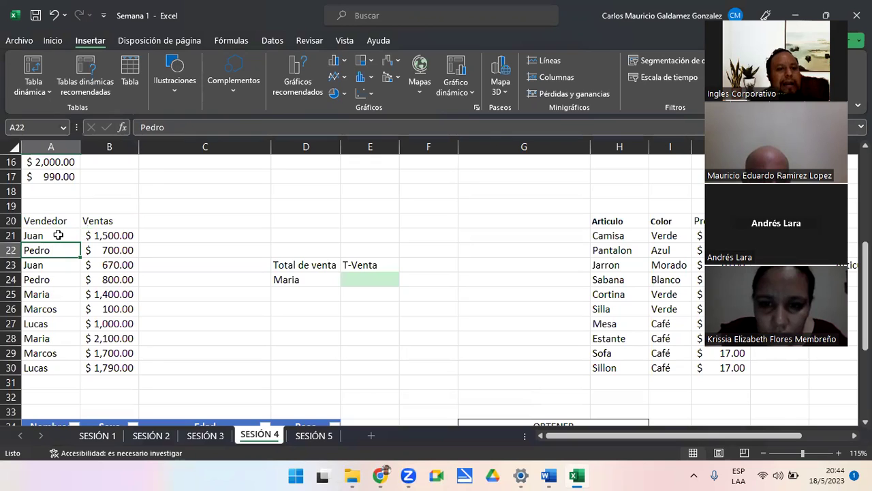
{"action": "key", "text": "Down"}
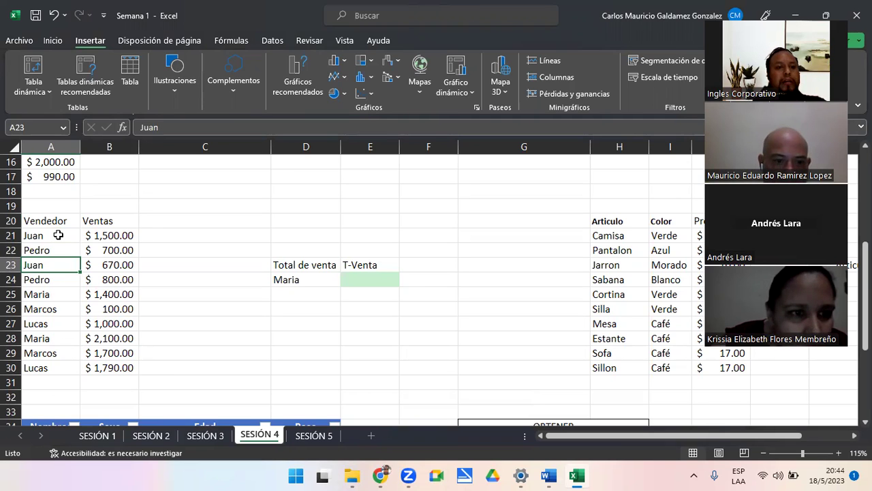
{"action": "left_click", "coordinate": [56, 236]}
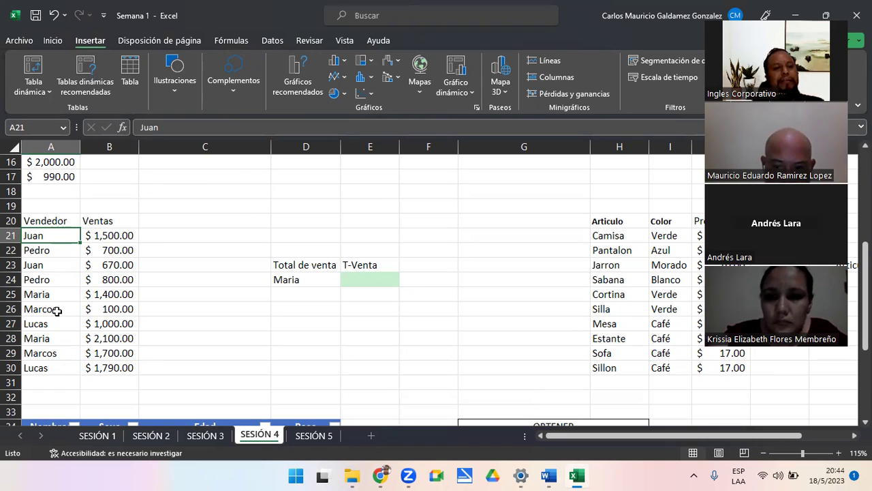
{"action": "mouse_move", "coordinate": [44, 235]}
{"action": "left_mouse_down"}
{"action": "mouse_move", "coordinate": [41, 342]}
{"action": "mouse_move", "coordinate": [52, 370]}
{"action": "left_mouse_up"}
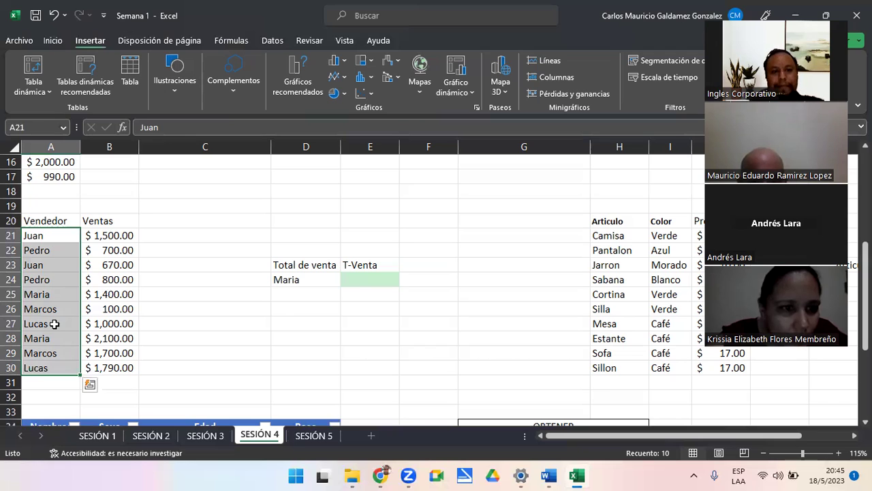
{"action": "left_click", "coordinate": [154, 238]}
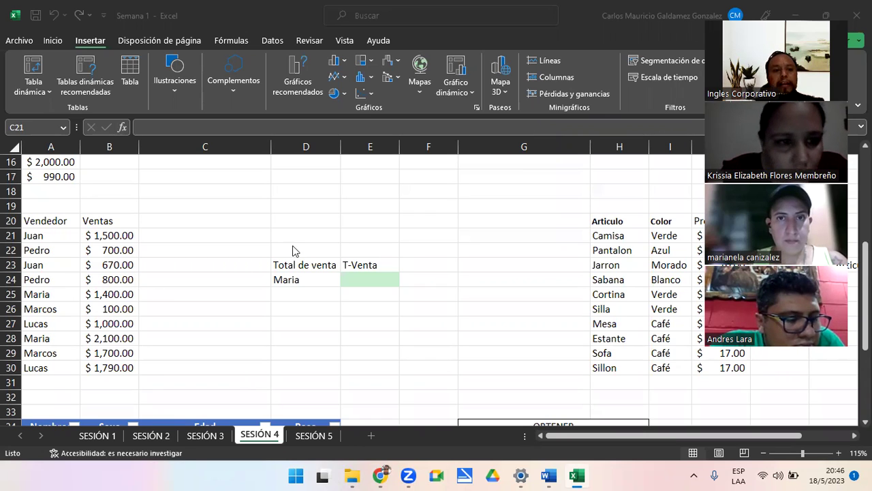
{"action": "left_click", "coordinate": [46, 224]}
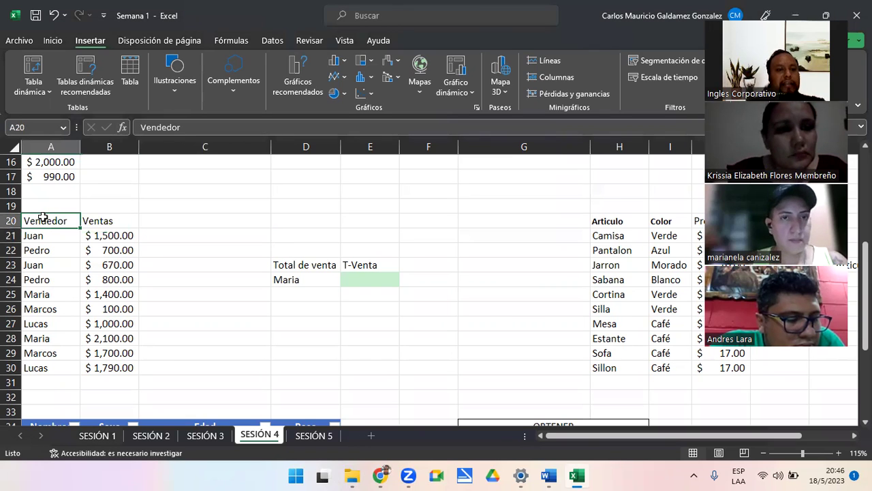
{"action": "left_click", "coordinate": [101, 220]}
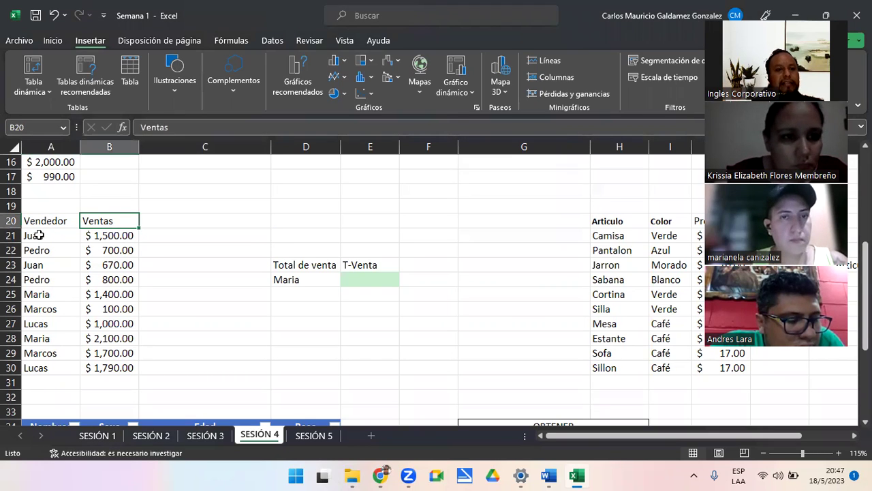
- Copy the vendor names from A21:A30 into F21:F30
{"action": "left_click_drag", "start_coordinate": [42, 236], "coordinate": [53, 363]}
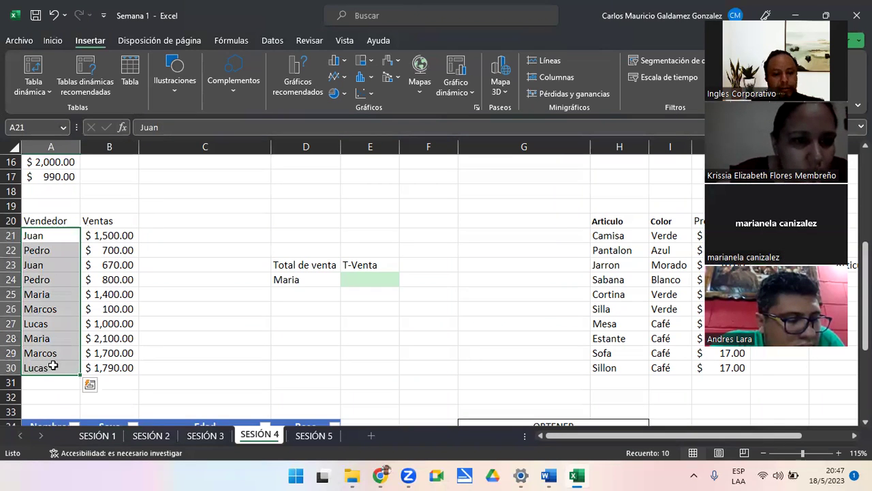
{"action": "key", "text": "ctrl+c"}
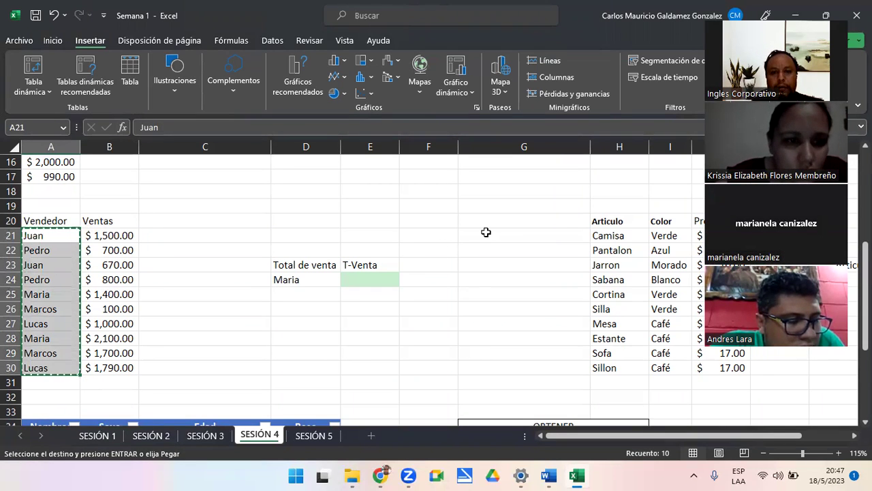
{"action": "left_click", "coordinate": [486, 233]}
{"action": "left_click", "coordinate": [432, 234]}
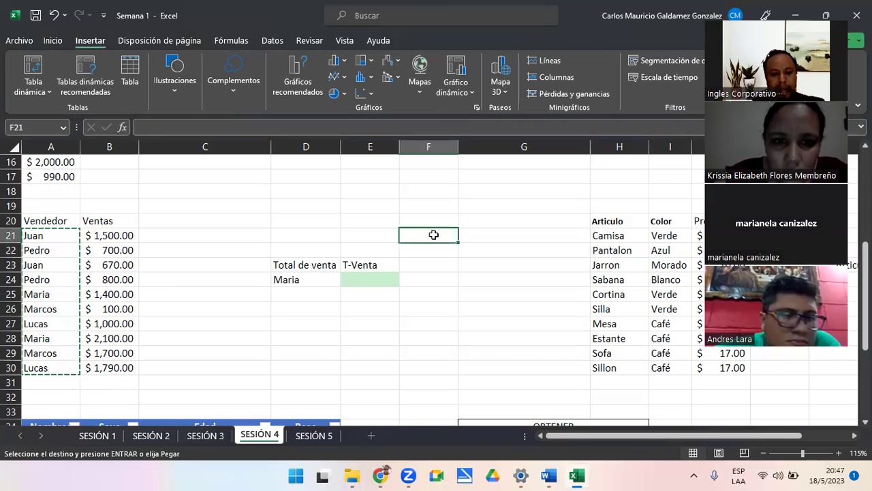
{"action": "key", "text": "ctrl+v"}
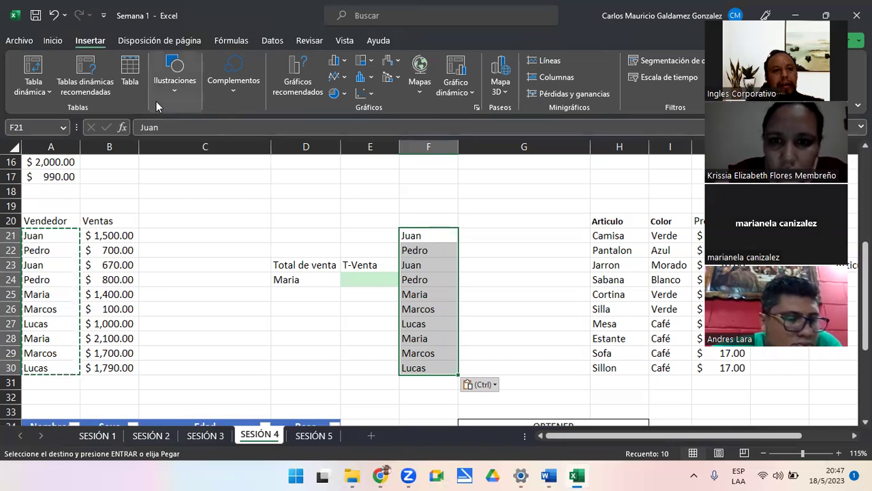
- Select the pasted vendor names in F21:F30 with the Datos tools showing
{"action": "left_click", "coordinate": [57, 42]}
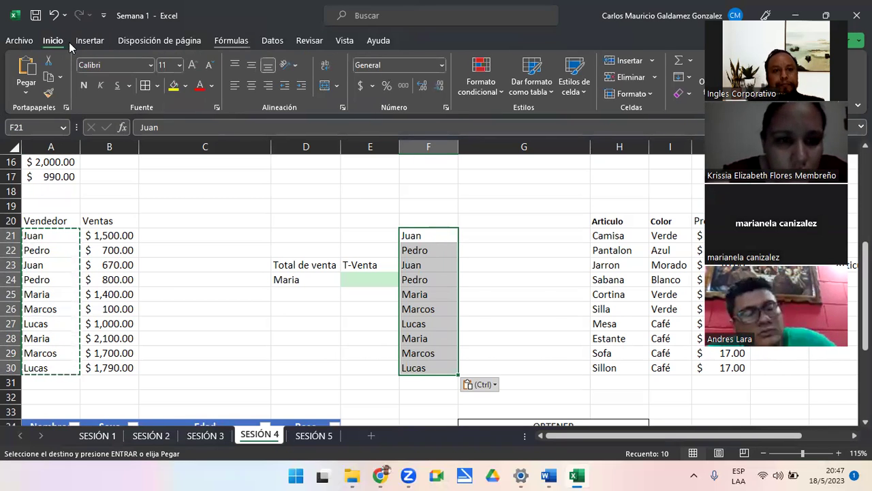
{"action": "scroll", "coordinate": [69, 42], "scroll_direction": "down", "scroll_amount": 3}
{"action": "key", "text": "Right"}
{"action": "key", "text": "Left"}
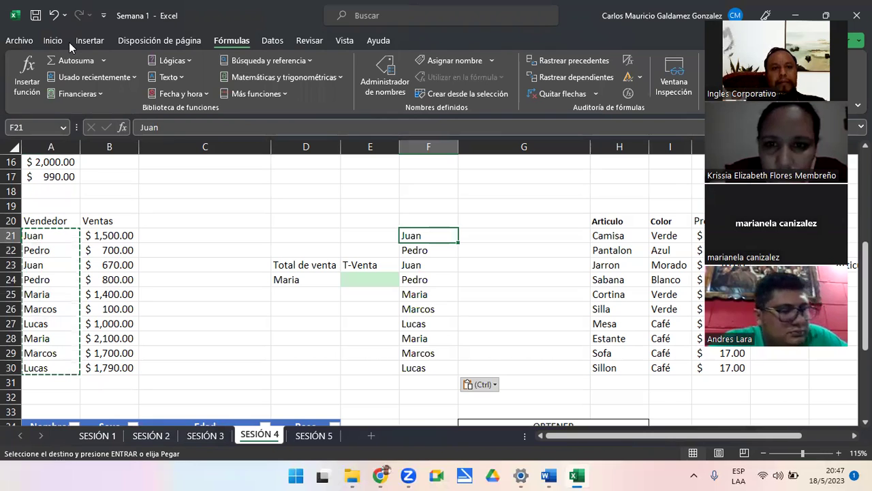
{"action": "left_click", "coordinate": [271, 39]}
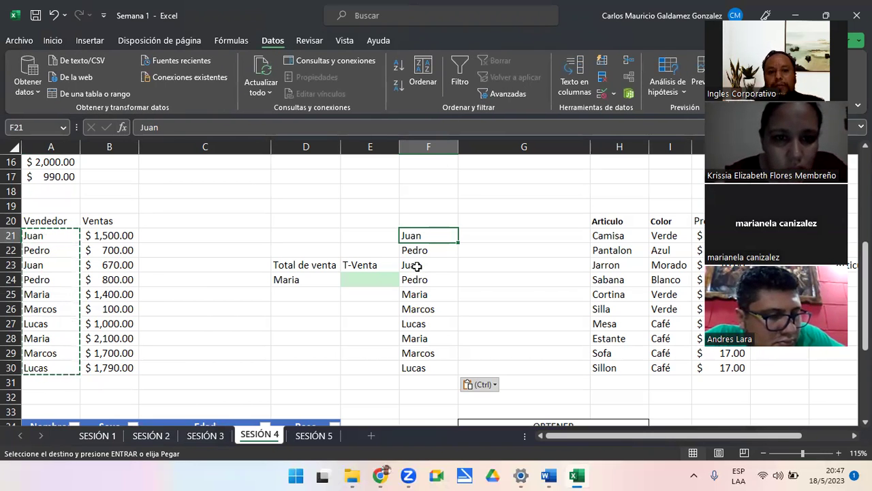
{"action": "left_click_drag", "start_coordinate": [418, 238], "coordinate": [415, 366]}
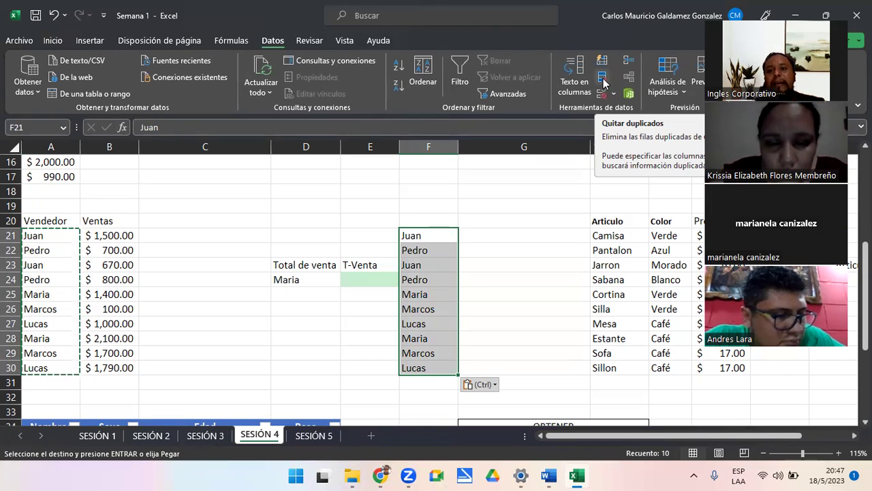
- Remove duplicates from the current column F selection, leaving five unique vendor names in F21:F25
{"action": "left_click", "coordinate": [603, 80]}
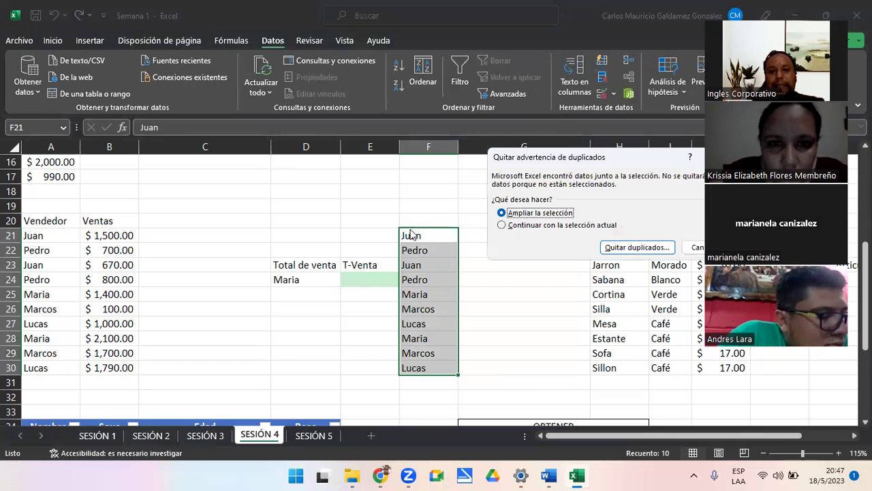
{"action": "left_click", "coordinate": [527, 228]}
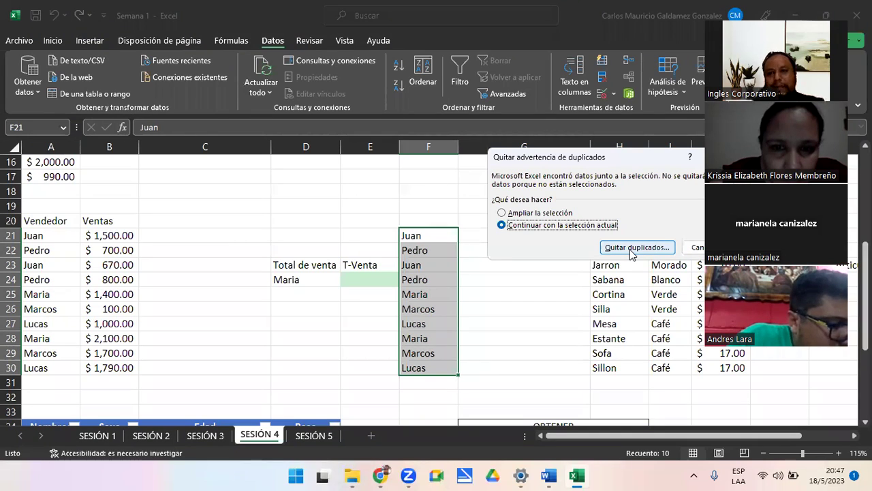
{"action": "left_click", "coordinate": [631, 250]}
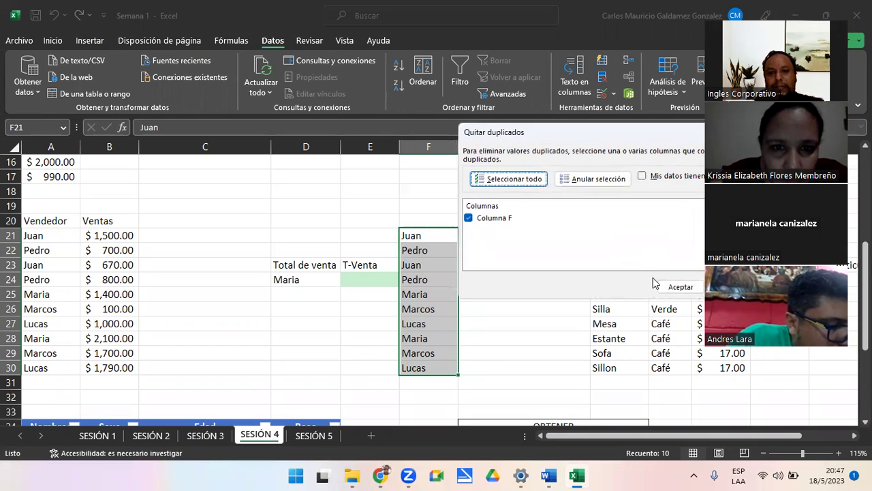
{"action": "left_click", "coordinate": [681, 286]}
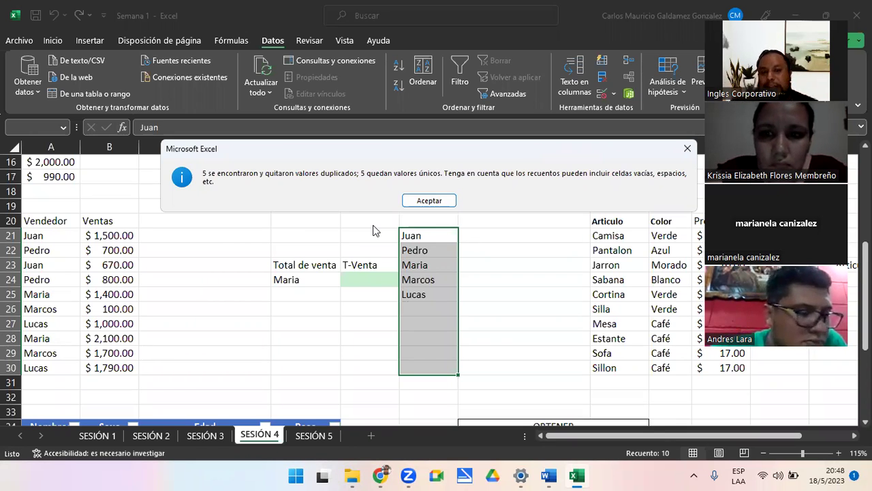
{"action": "left_click", "coordinate": [424, 200]}
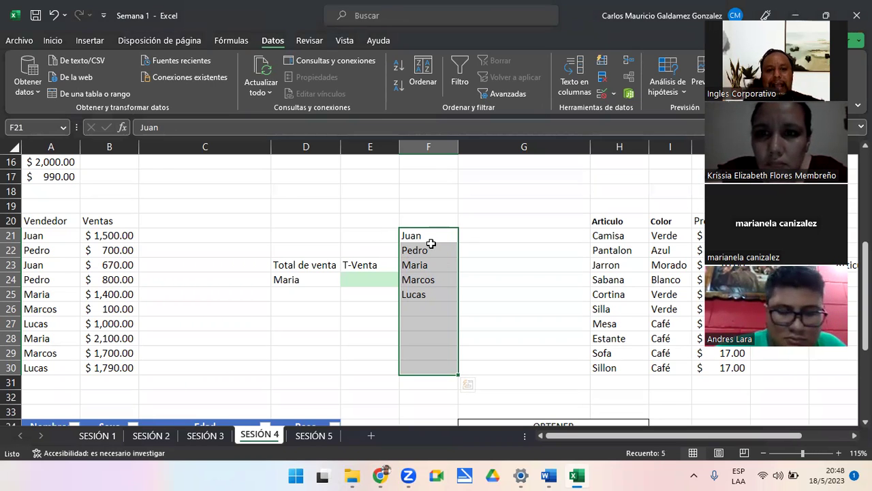
{"action": "left_click", "coordinate": [434, 239]}
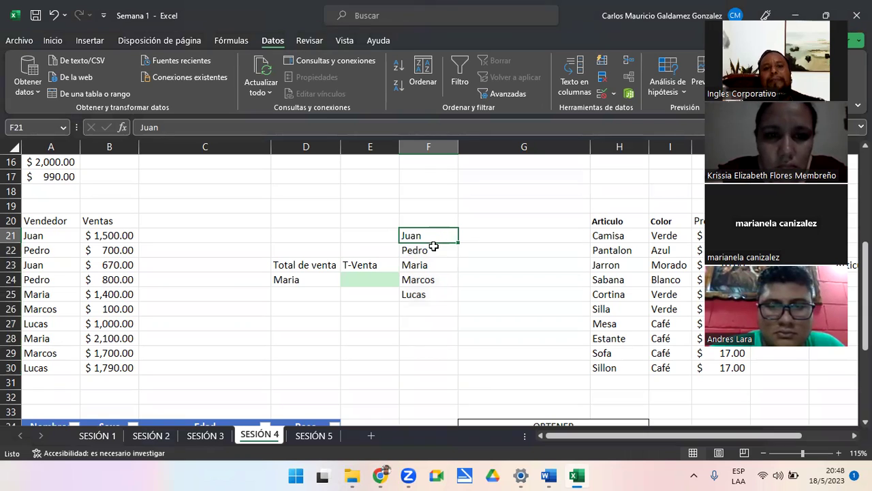
{"action": "left_click", "coordinate": [433, 249]}
{"action": "left_click", "coordinate": [433, 267]}
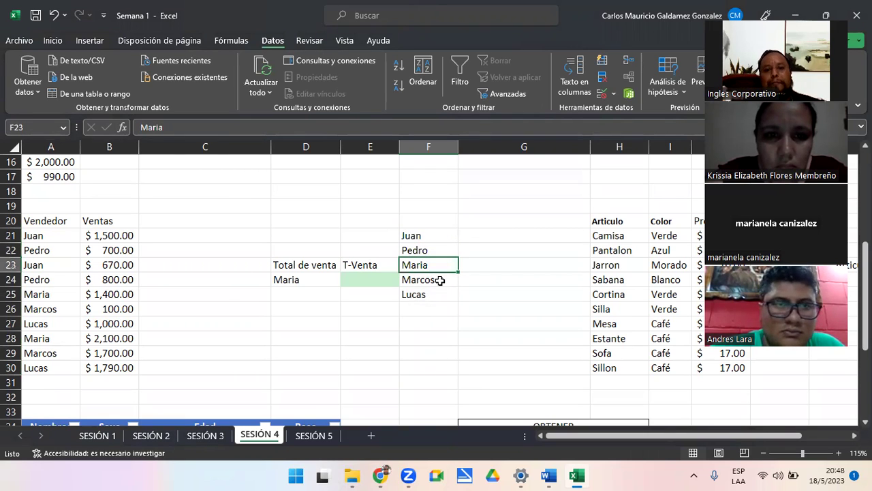
{"action": "left_click", "coordinate": [440, 280]}
{"action": "left_click", "coordinate": [440, 295]}
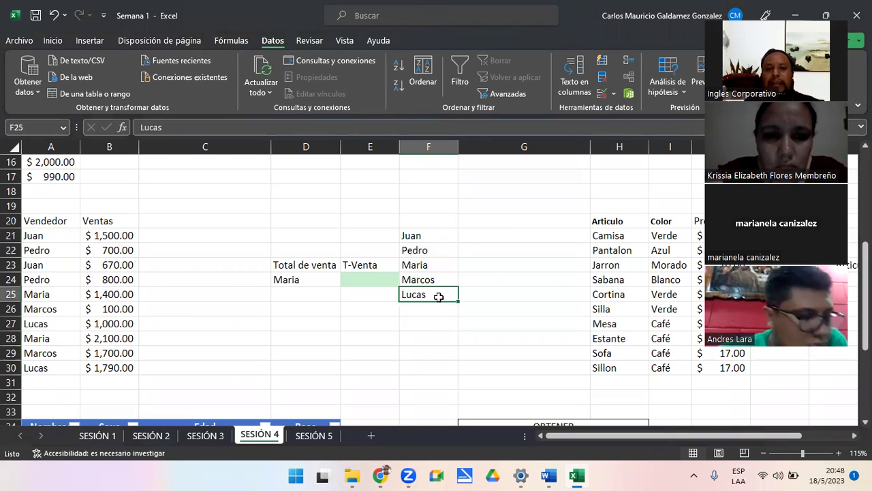
{"action": "left_click_drag", "start_coordinate": [428, 236], "coordinate": [431, 298]}
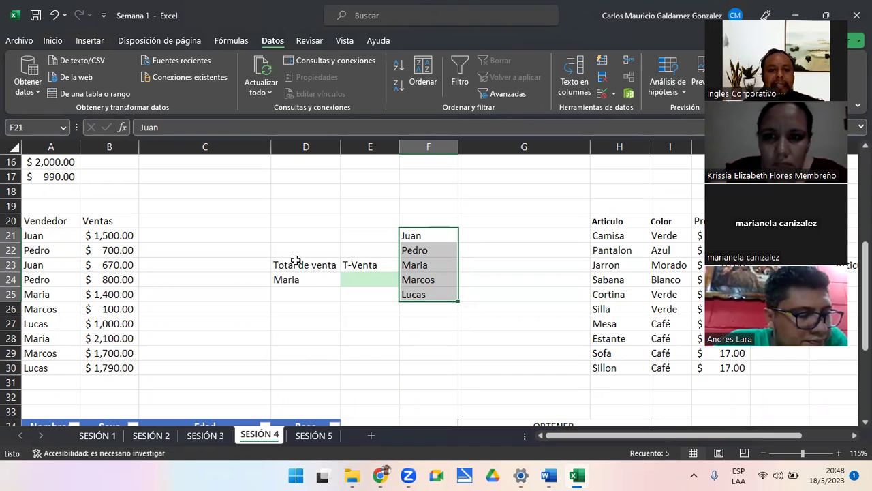
{"action": "left_click", "coordinate": [337, 269]}
{"action": "mouse_move", "coordinate": [340, 271]}
{"action": "left_mouse_down"}
{"action": "mouse_move", "coordinate": [366, 248]}
{"action": "mouse_move", "coordinate": [322, 262]}
{"action": "mouse_move", "coordinate": [302, 281]}
{"action": "left_mouse_up"}
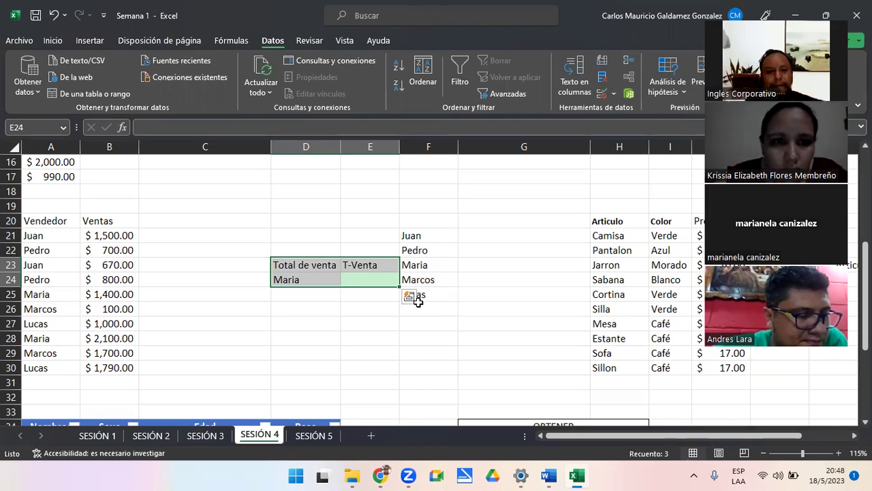
{"action": "left_click", "coordinate": [313, 279]}
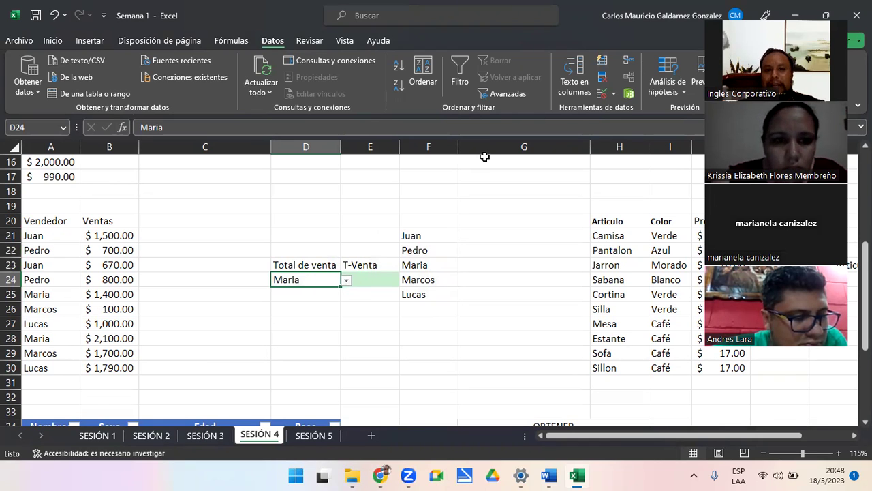
- Clear D24's data validation with Borrar todos and delete the vendor name it held
{"action": "left_click", "coordinate": [601, 94]}
{"action": "left_click", "coordinate": [504, 293]}
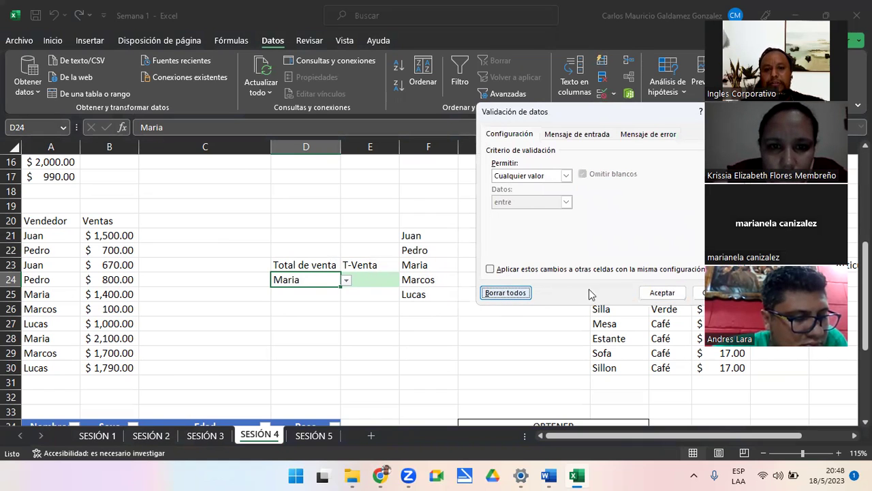
{"action": "key", "text": "Return"}
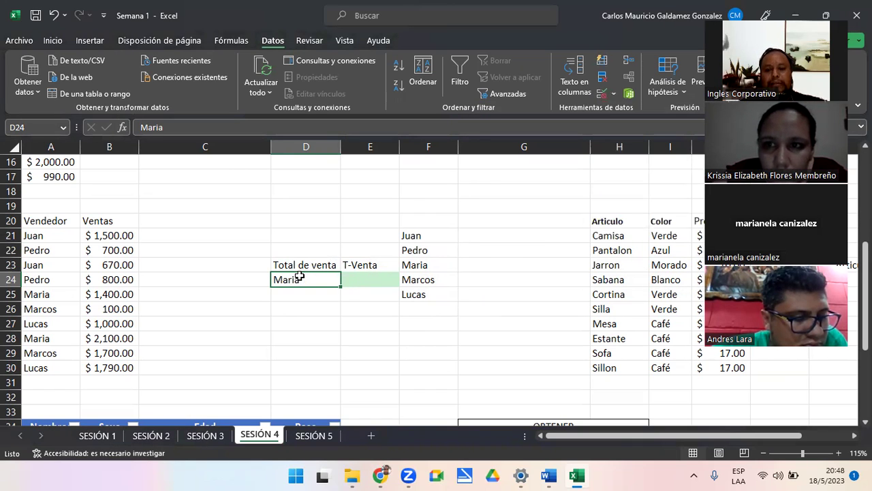
{"action": "key", "text": "Delete"}
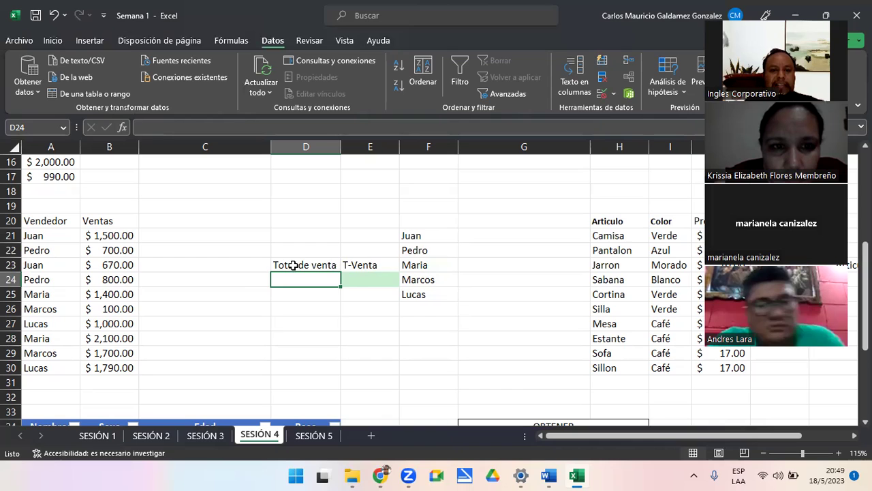
{"action": "left_click_drag", "start_coordinate": [294, 265], "coordinate": [360, 278]}
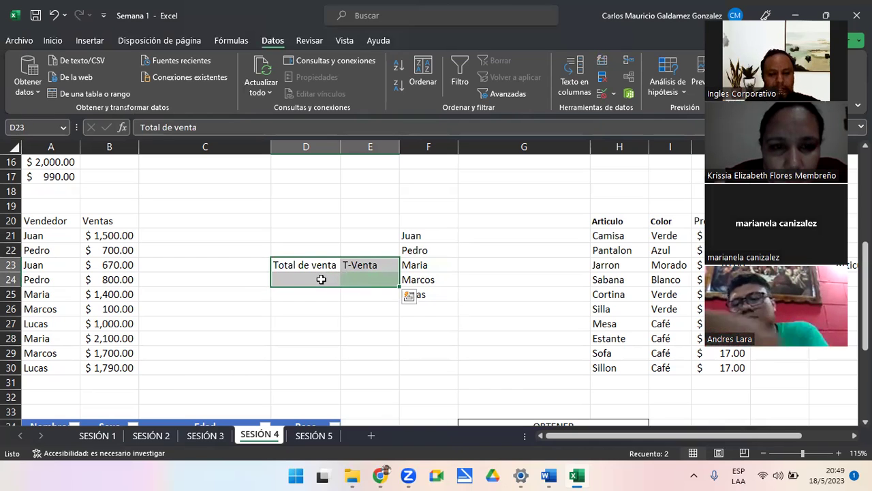
{"action": "left_click_drag", "start_coordinate": [421, 237], "coordinate": [433, 310]}
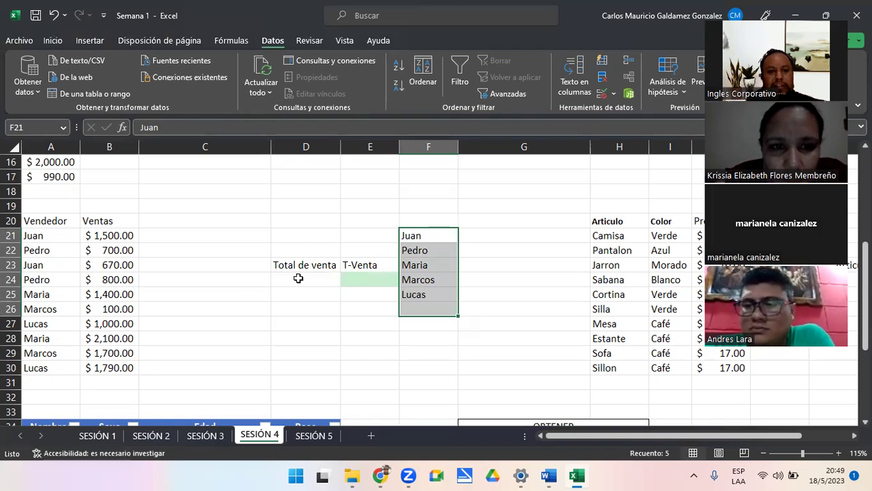
{"action": "left_click", "coordinate": [310, 277]}
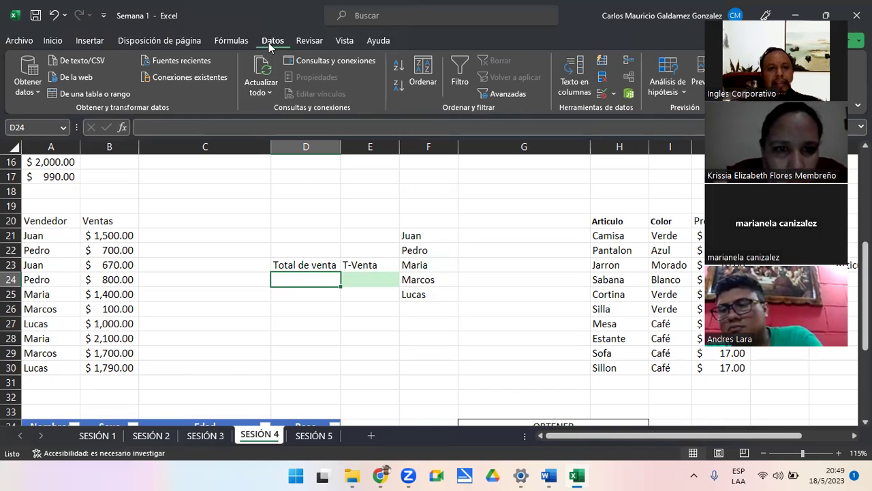
{"action": "left_click", "coordinate": [600, 94]}
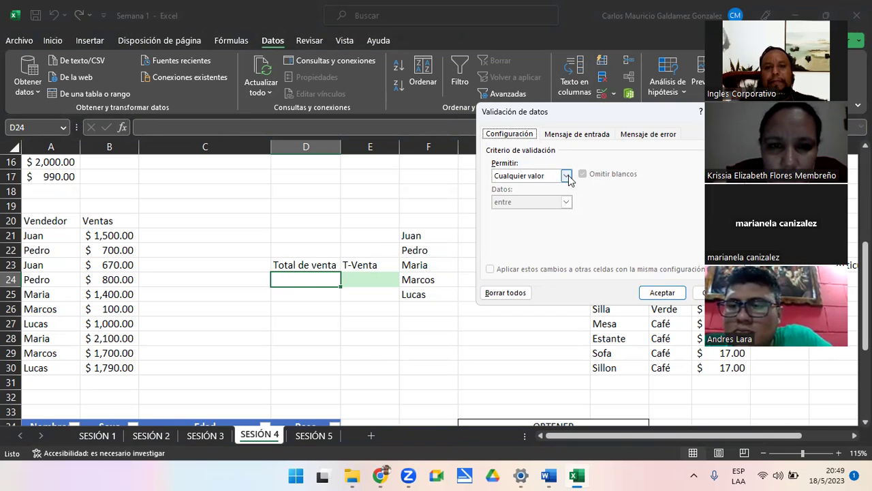
{"action": "left_click", "coordinate": [567, 177]}
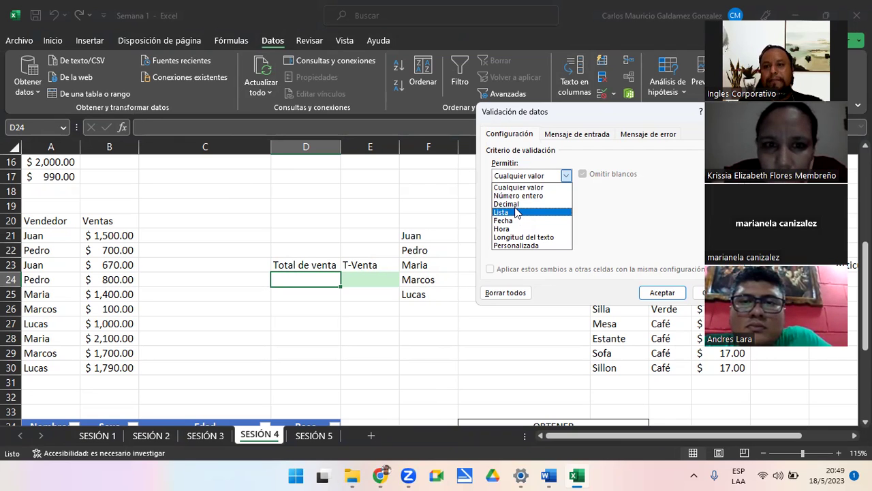
{"action": "left_click", "coordinate": [516, 212]}
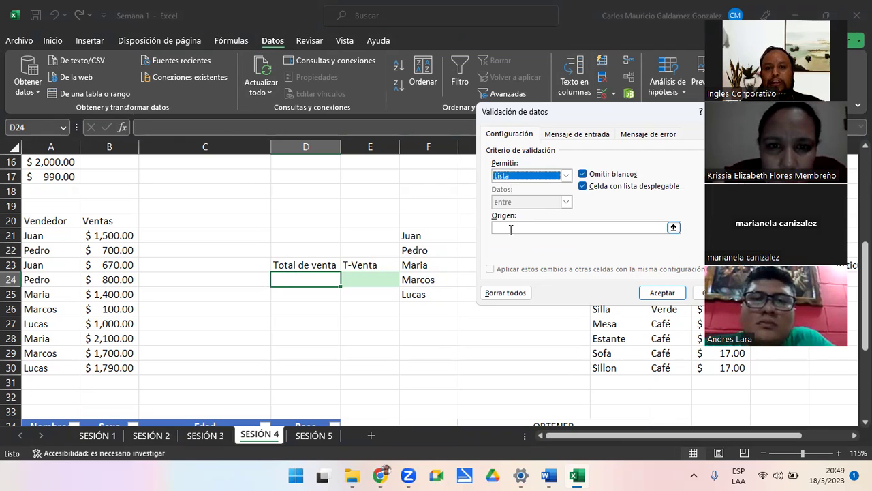
{"action": "left_click", "coordinate": [511, 230]}
{"action": "left_click", "coordinate": [510, 230]}
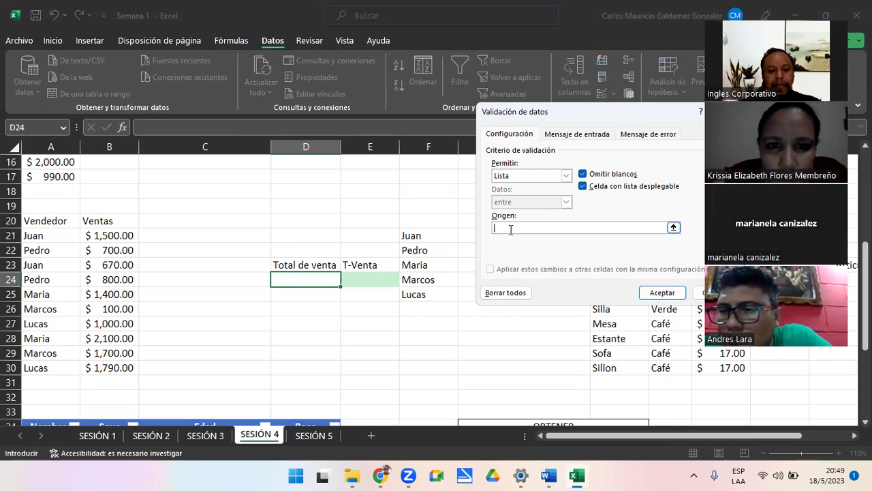
{"action": "type", "text": "Juan;Pe"}
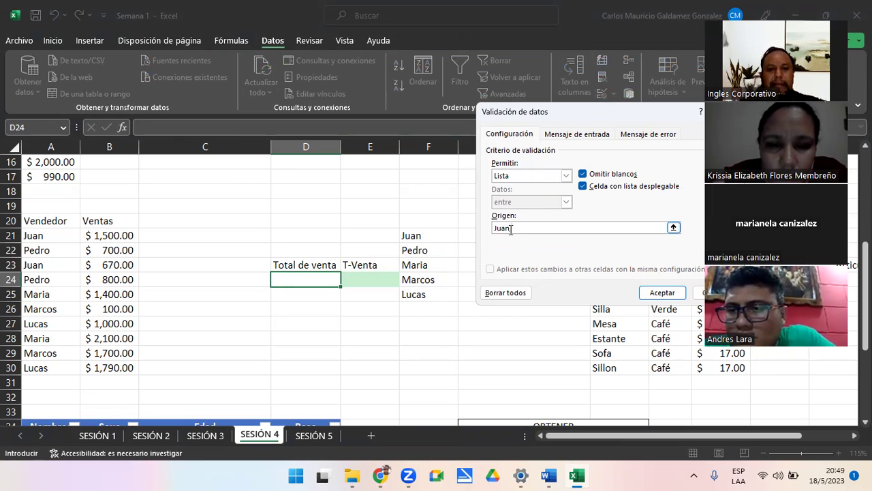
{"action": "type", "text": "dro;Maria"}
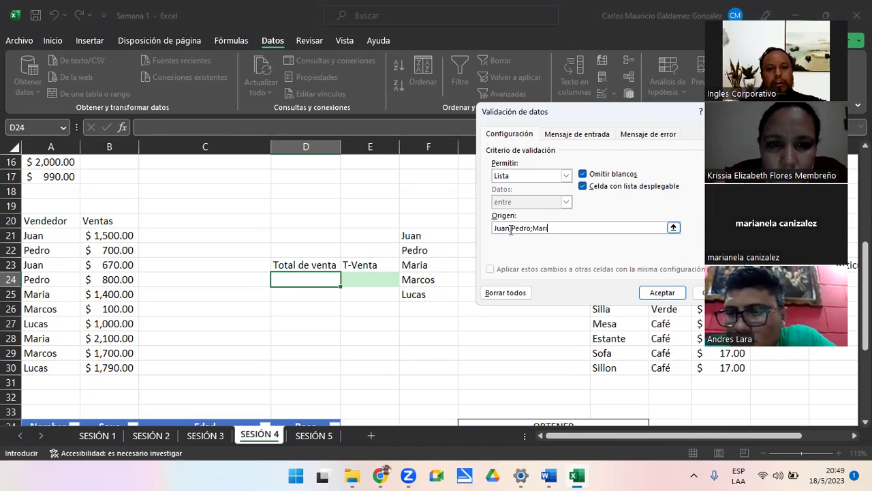
{"action": "type", "text": ";Marcos;Lucas"}
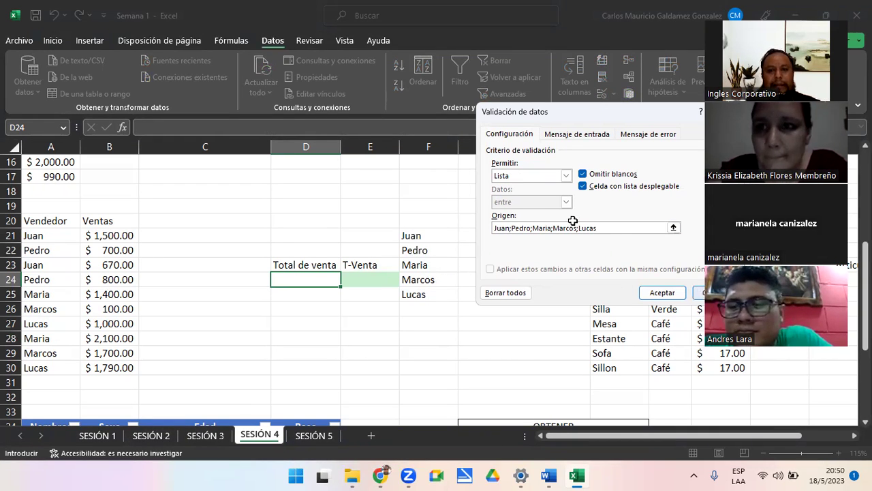
{"action": "key", "text": "Return"}
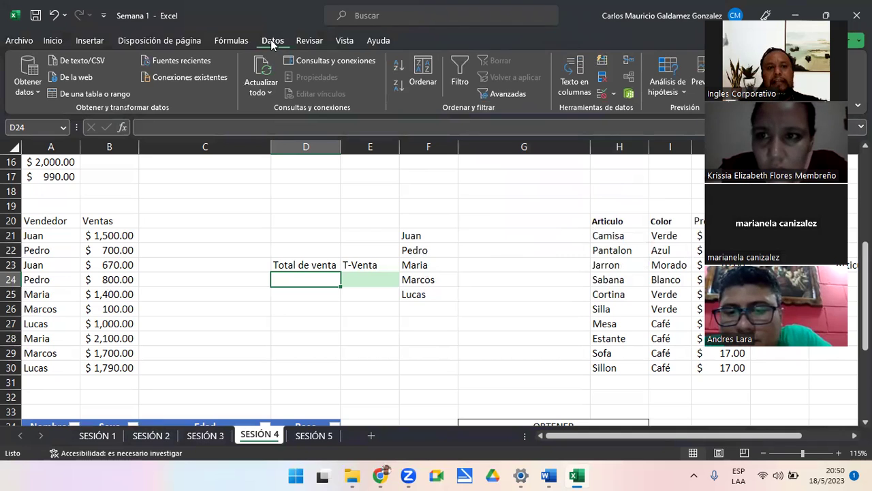
- Reopen Data Validation for D24 from the Datos tab, where it still allows any value
{"action": "left_click", "coordinate": [52, 41]}
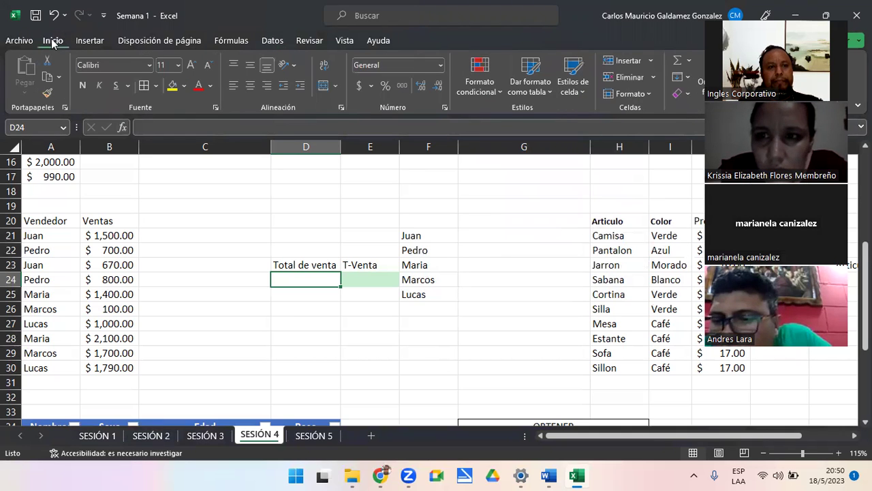
{"action": "left_click", "coordinate": [271, 42]}
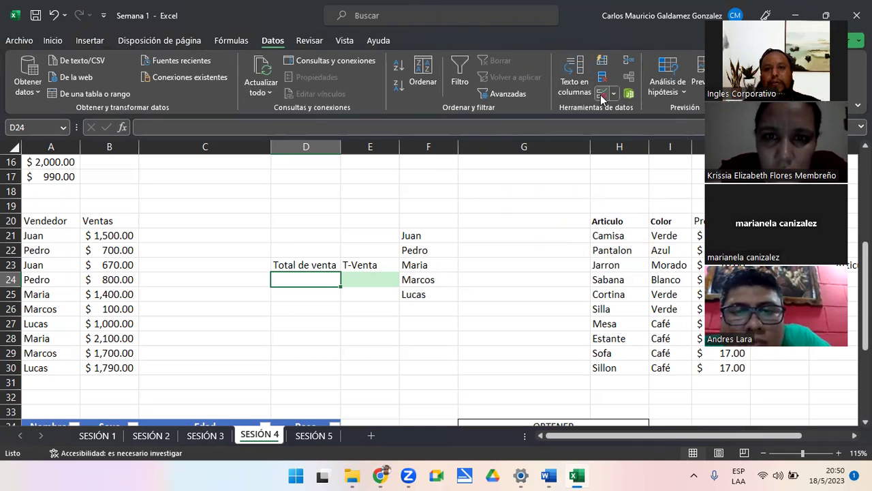
{"action": "left_click", "coordinate": [602, 94]}
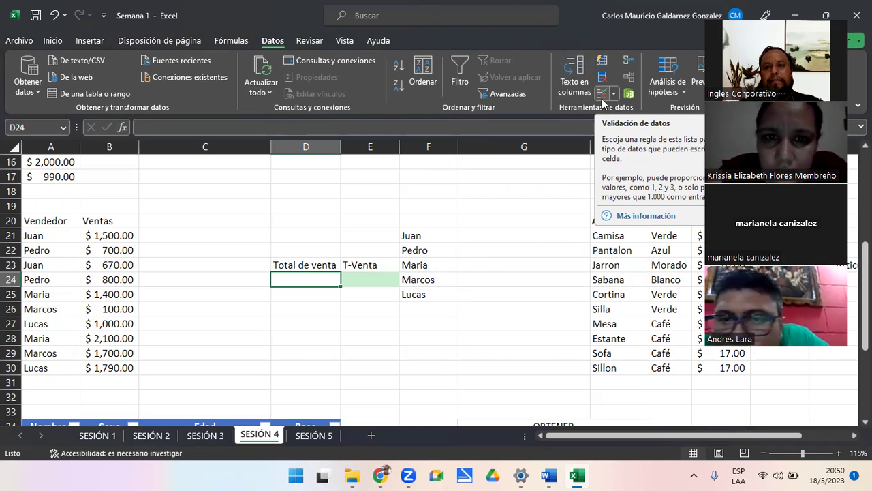
{"action": "left_click", "coordinate": [602, 99]}
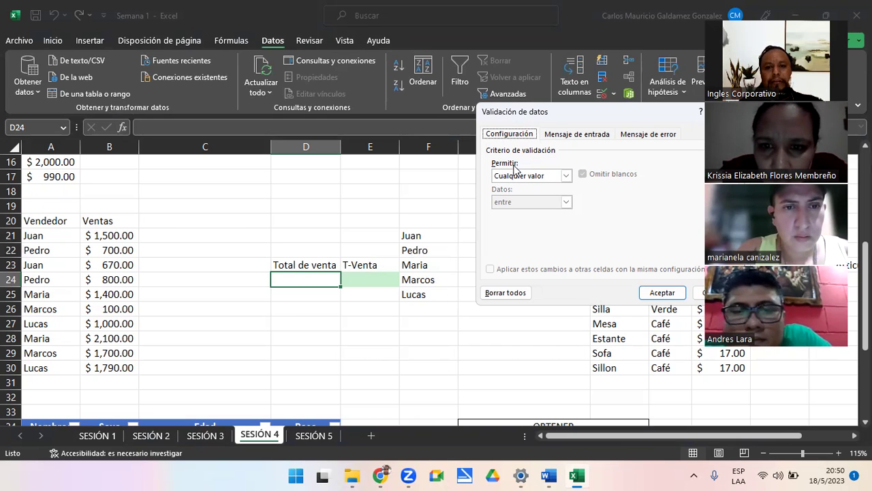
- Restrict D24 to a List with source Juan;Pedro;Maria;Marcos;Lucas
{"action": "left_click", "coordinate": [566, 176]}
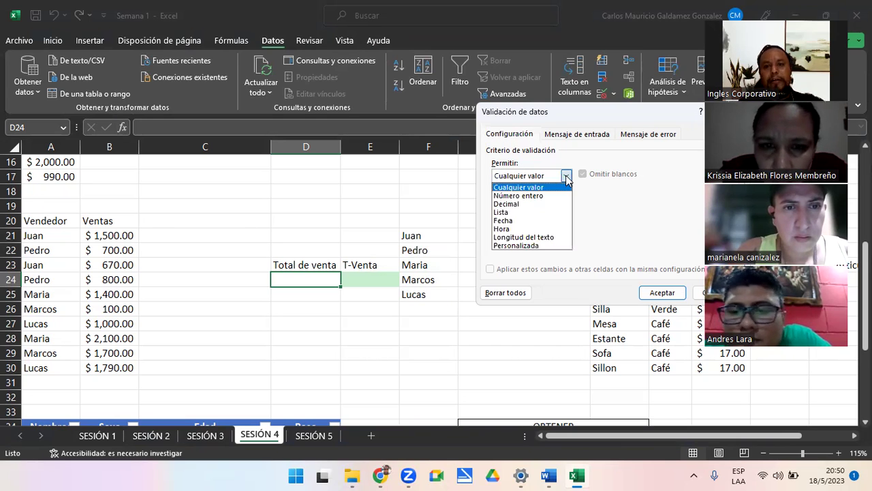
{"action": "left_click", "coordinate": [529, 218]}
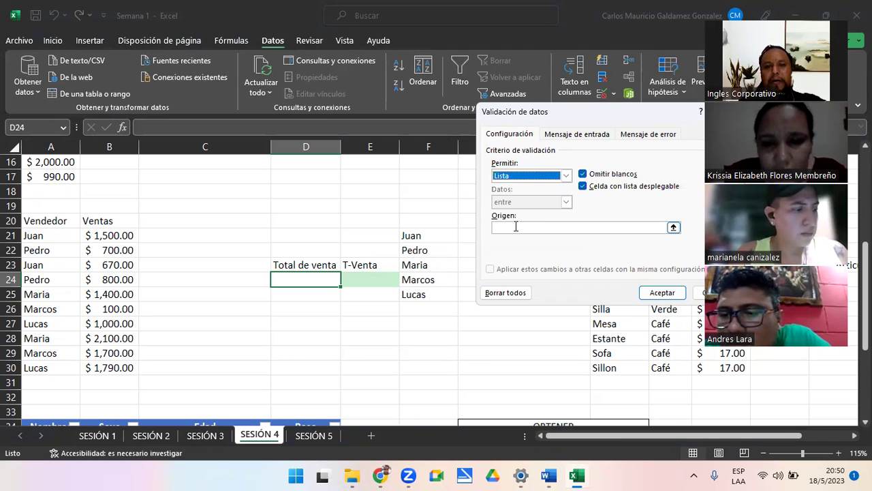
{"action": "left_click", "coordinate": [516, 227]}
{"action": "type", "text": "Juan;Pedro;MariaM"}
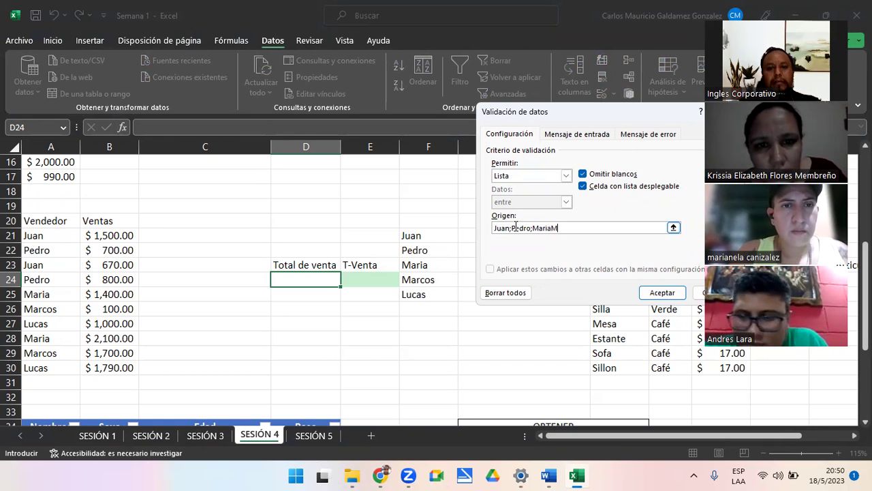
{"action": "key", "text": "BackSpace"}
{"action": "type", "text": ";Marcos;"}
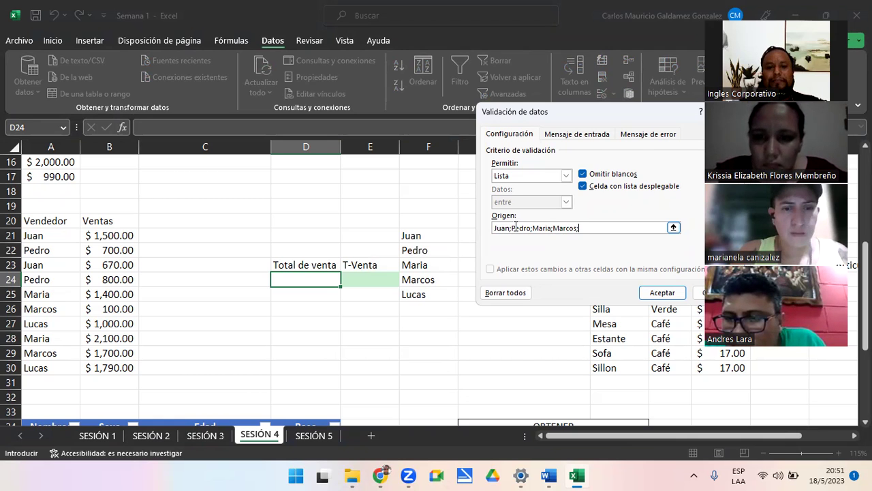
{"action": "type", "text": "Lucas"}
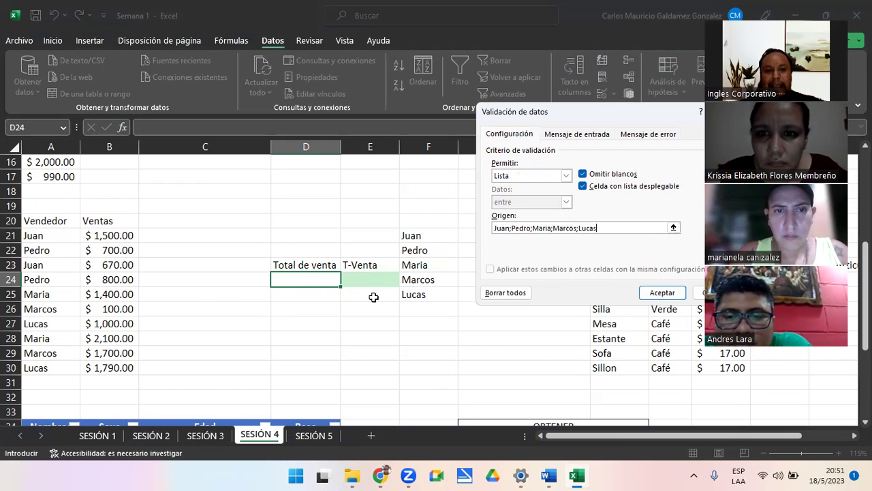
{"action": "left_click", "coordinate": [661, 293]}
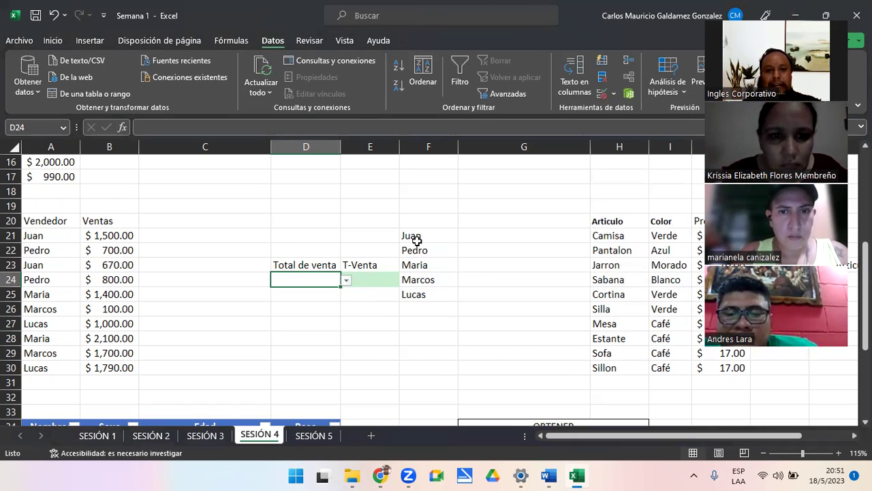
- Delete the helper vendor names from F21:F25
{"action": "left_click_drag", "start_coordinate": [414, 237], "coordinate": [428, 293]}
{"action": "key", "text": "Delete"}
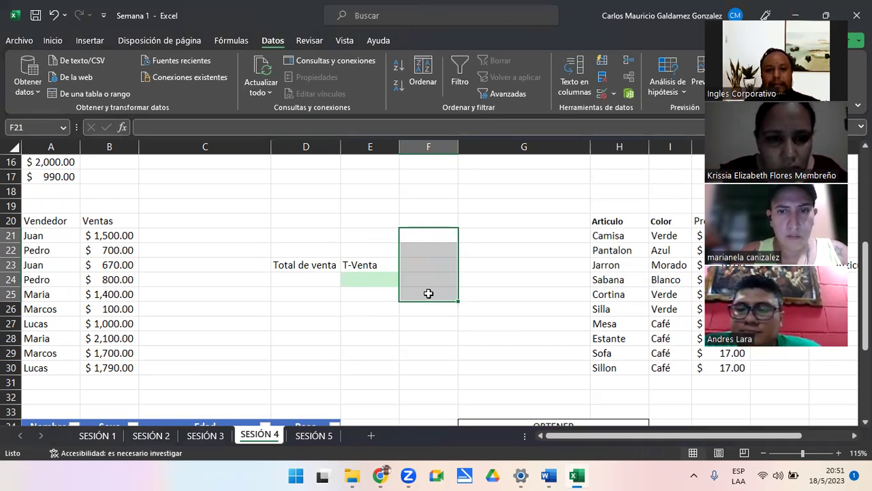
{"action": "left_click", "coordinate": [318, 277]}
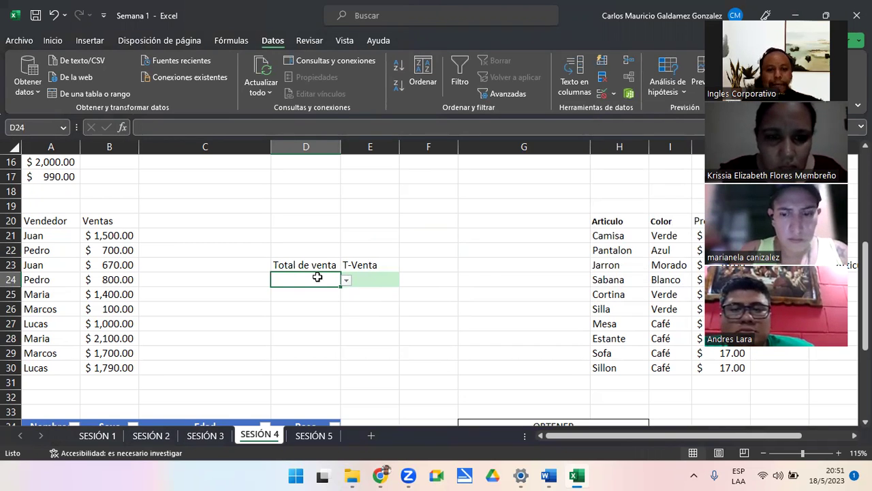
- Test D24's vendor dropdown, closing it without choosing a name
{"action": "left_click", "coordinate": [373, 283]}
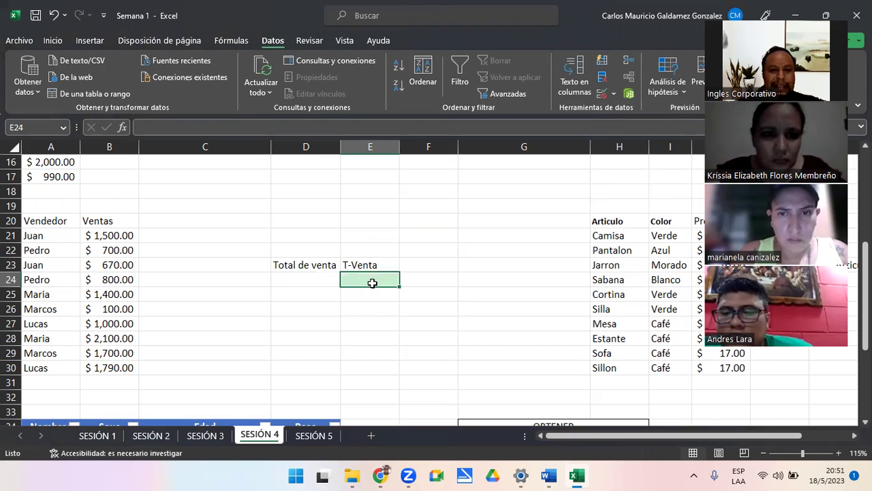
{"action": "left_click", "coordinate": [308, 281]}
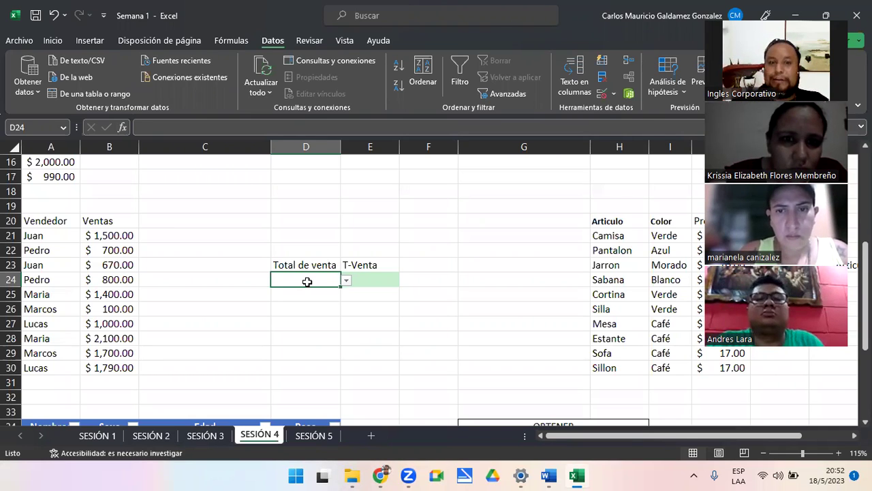
{"action": "left_click", "coordinate": [346, 281]}
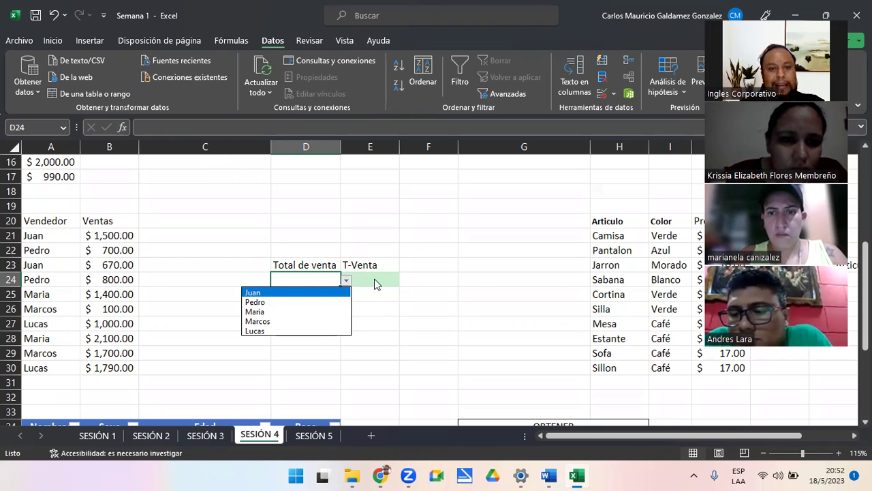
{"action": "left_click", "coordinate": [375, 283]}
{"action": "left_click", "coordinate": [374, 280]}
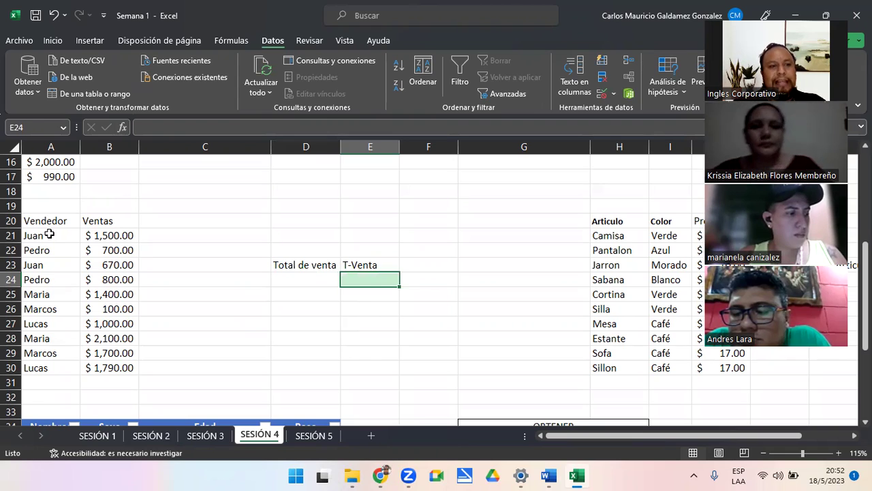
- Review the vendor names in A21:A30 and sales in B21:B30, then select E24
{"action": "left_click_drag", "start_coordinate": [50, 233], "coordinate": [49, 366]}
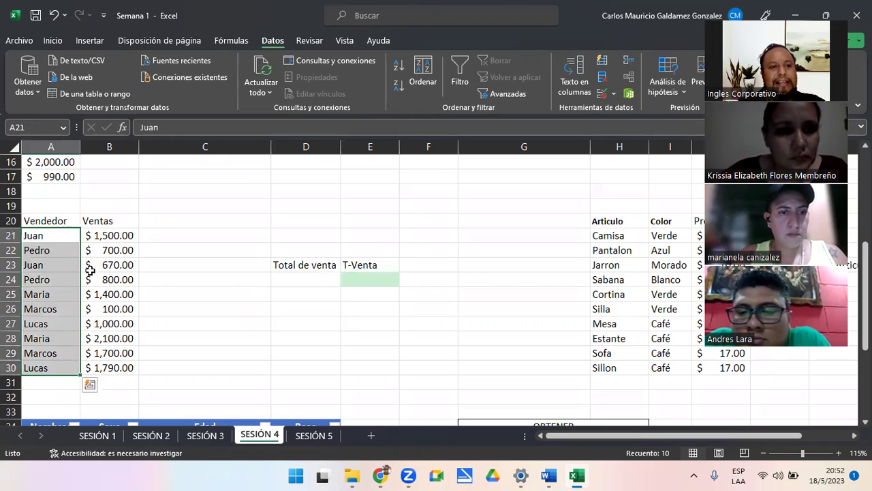
{"action": "left_click_drag", "start_coordinate": [104, 233], "coordinate": [117, 362]}
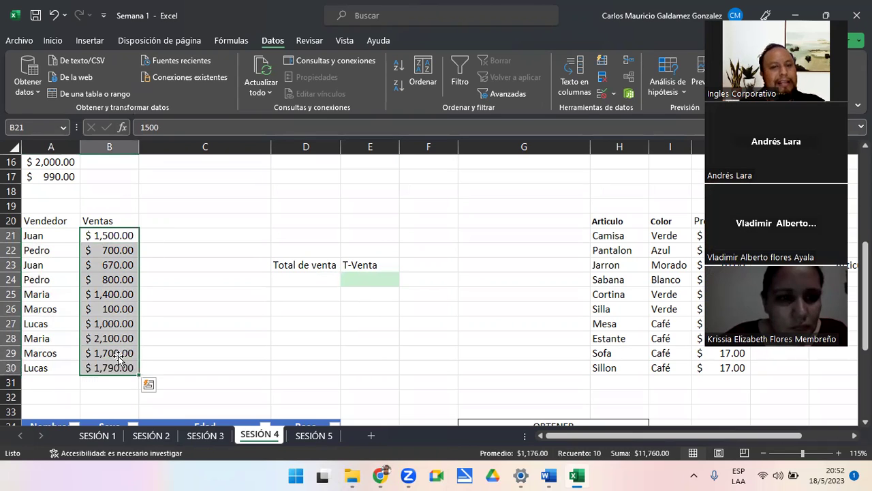
{"action": "left_click", "coordinate": [365, 280]}
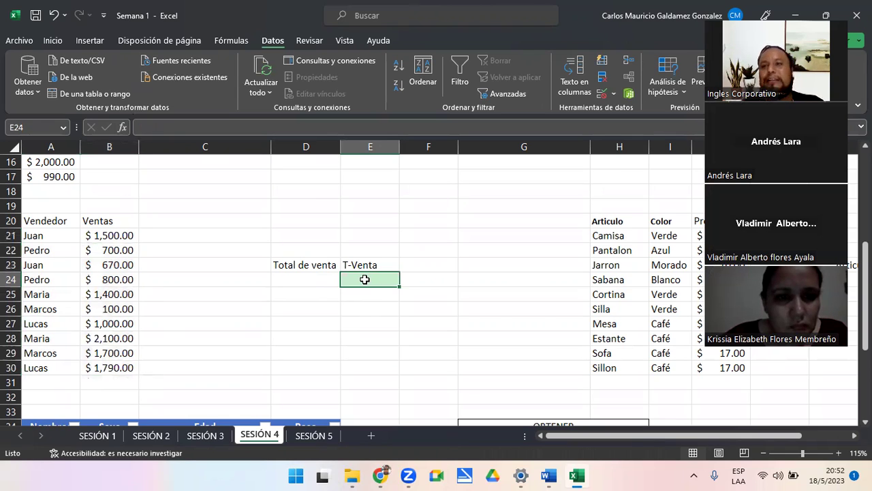
{"action": "left_click", "coordinate": [319, 280]}
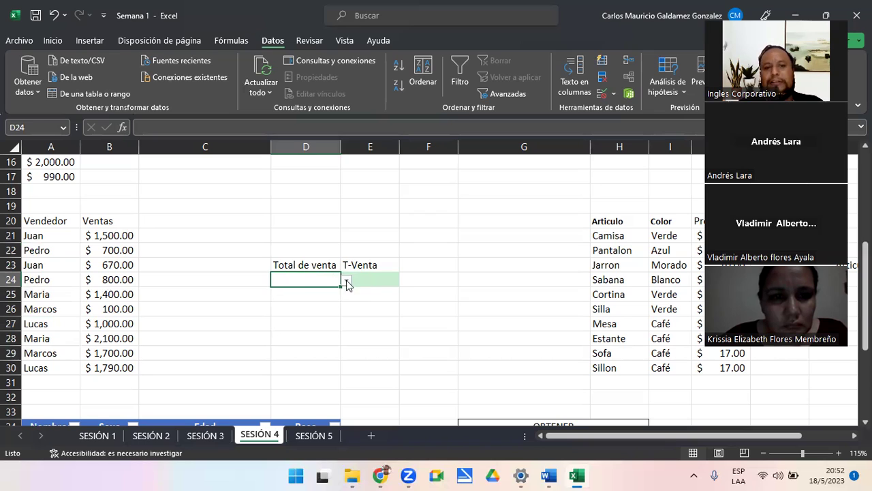
{"action": "left_click", "coordinate": [371, 279]}
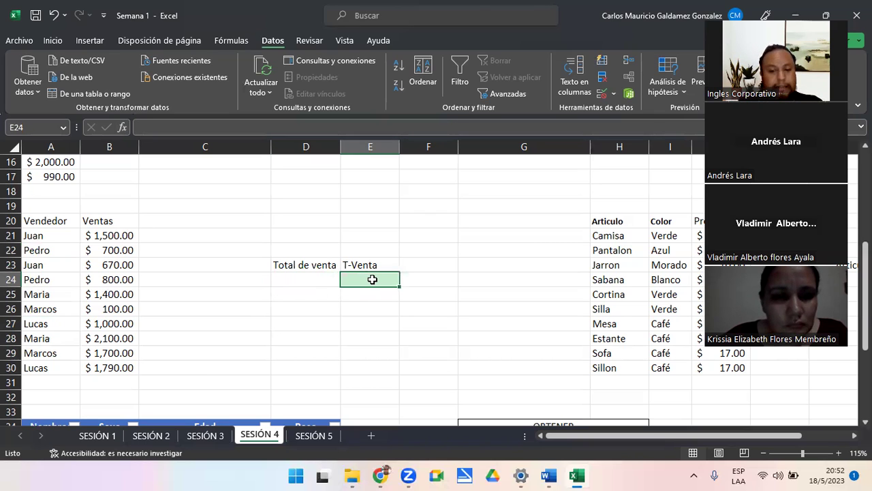
- Enter =SUMAR.SI(A21:A30;D24;B21:B30) in E24
{"action": "type", "text": "="}
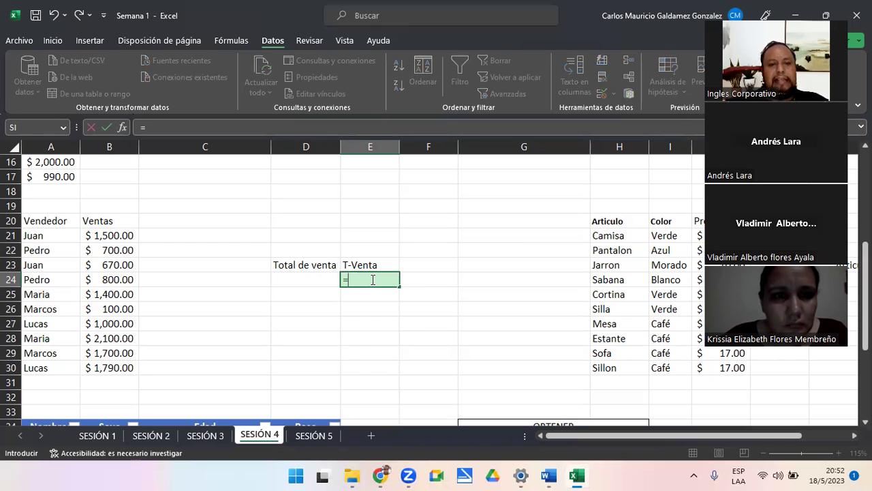
{"action": "type", "text": "sumar."}
{"action": "key", "text": "Tab"}
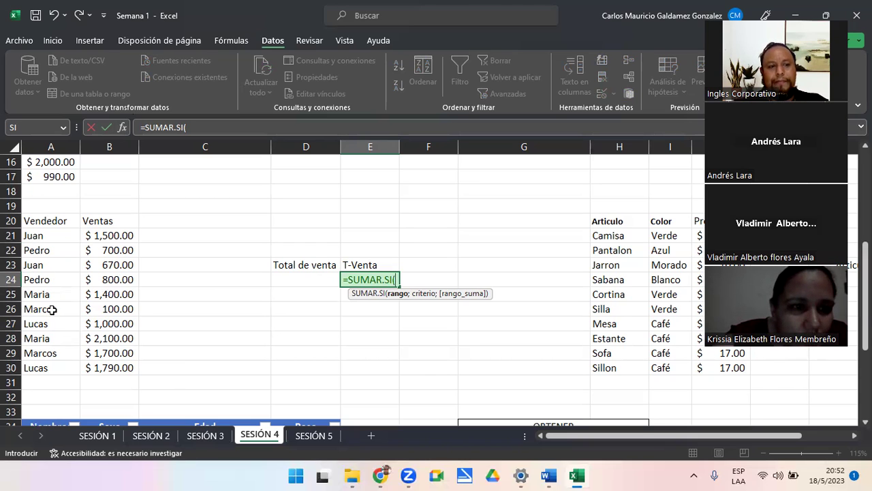
{"action": "left_click", "coordinate": [50, 238]}
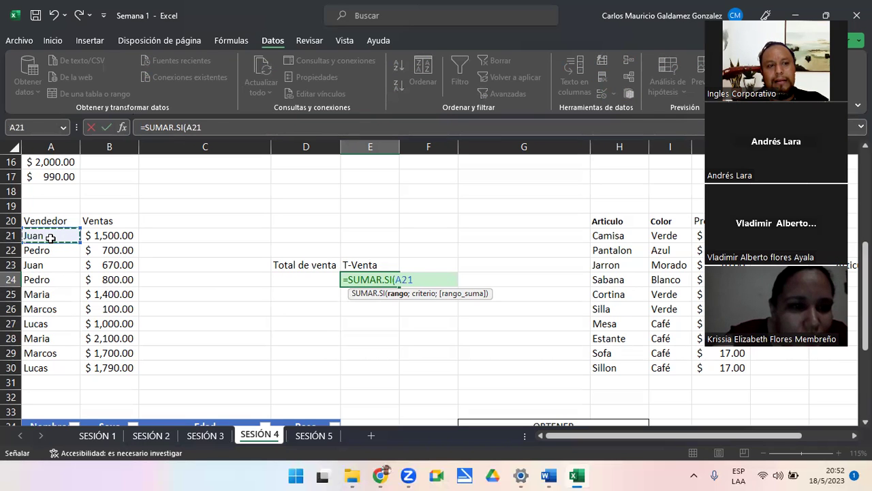
{"action": "left_click_drag", "start_coordinate": [51, 238], "coordinate": [60, 368]}
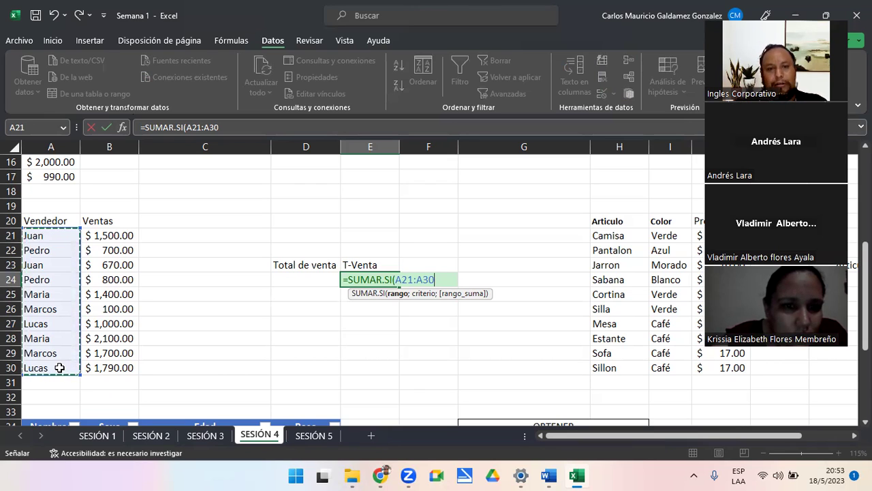
{"action": "type", "text": ";"}
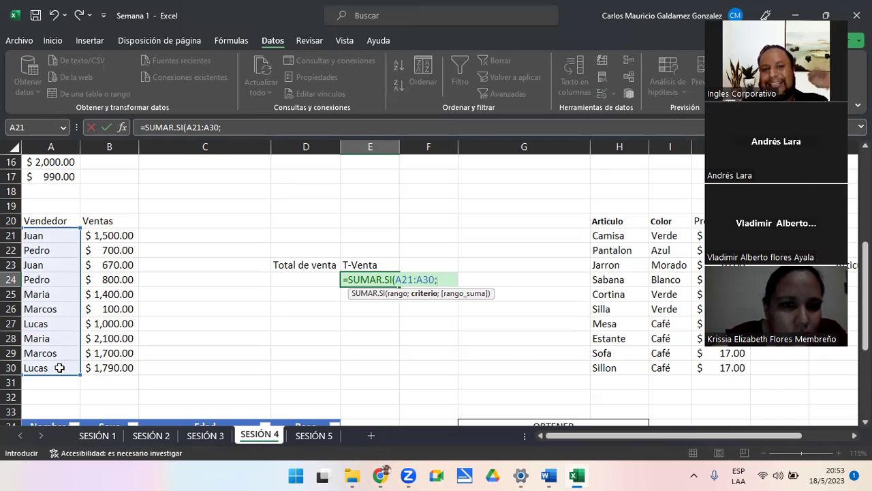
{"action": "left_click", "coordinate": [303, 279]}
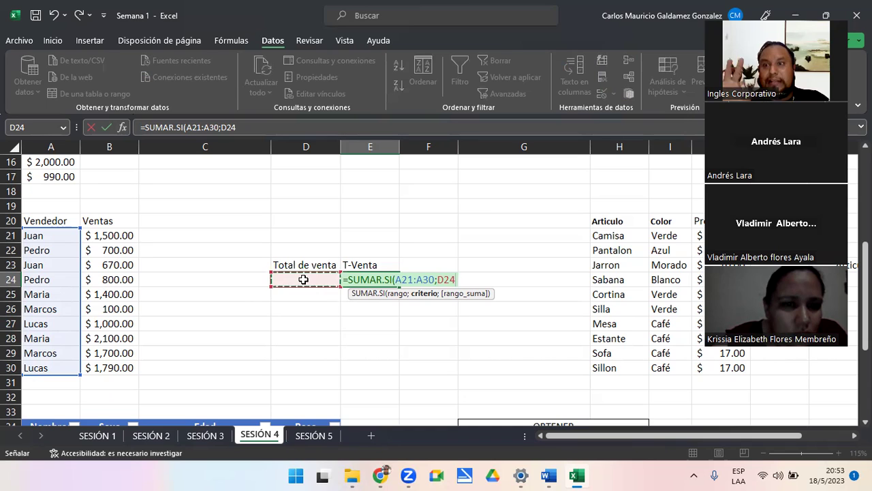
{"action": "type", "text": ";"}
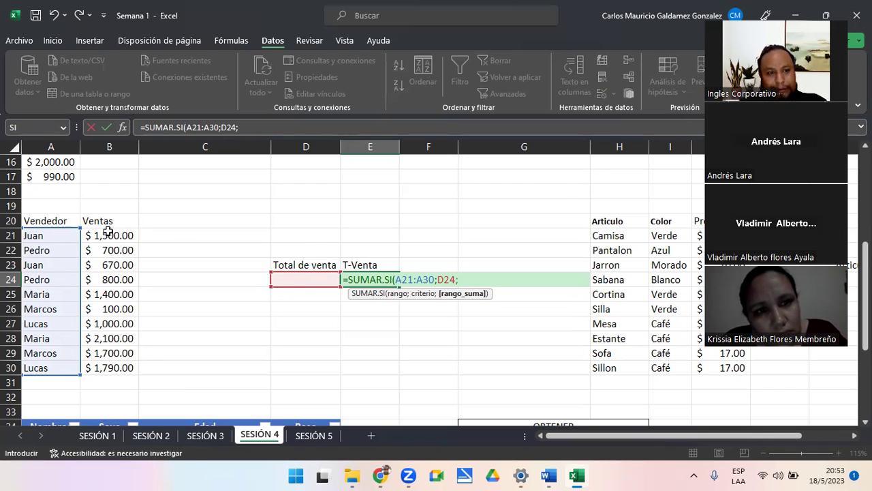
{"action": "left_click_drag", "start_coordinate": [108, 232], "coordinate": [113, 368]}
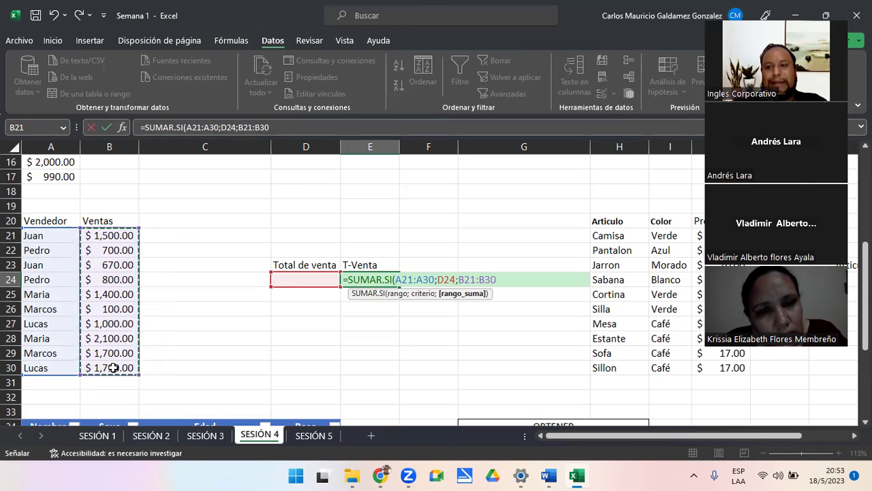
{"action": "type", "text": ")"}
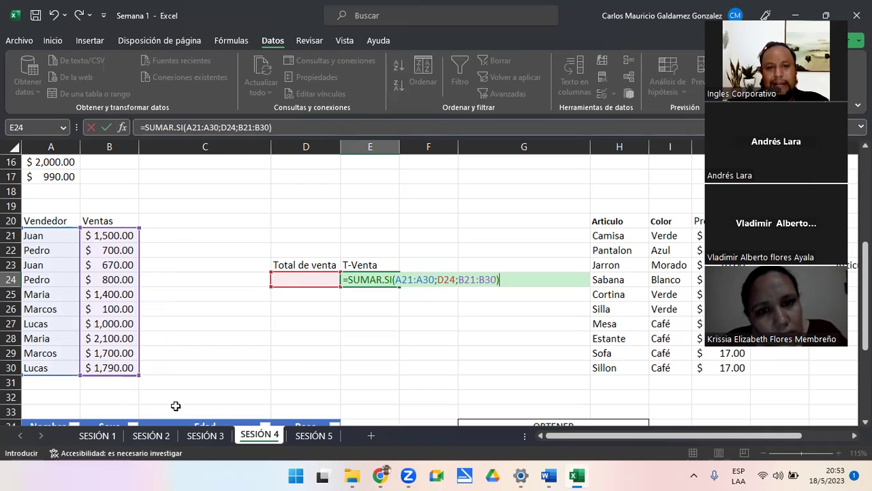
- Check the formula's range references, then confirm the SUMAR.SI formula in E24
{"action": "left_click_drag", "start_coordinate": [398, 280], "coordinate": [435, 279]}
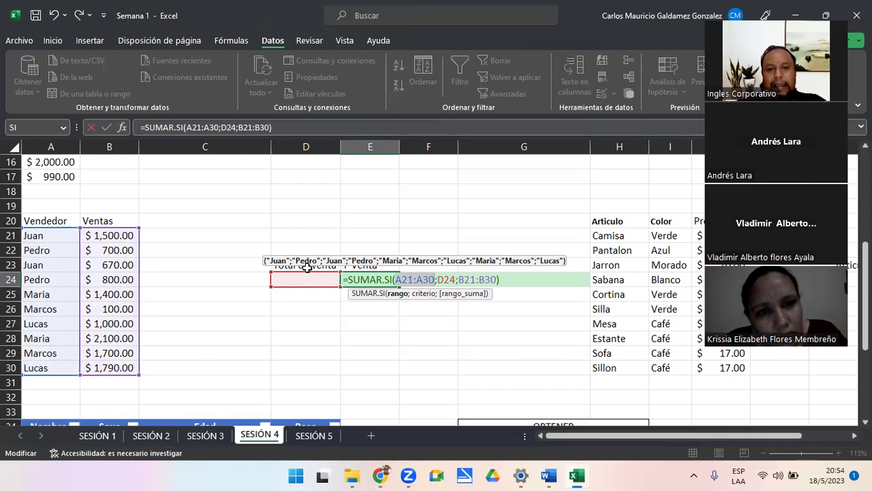
{"action": "left_click", "coordinate": [440, 279]}
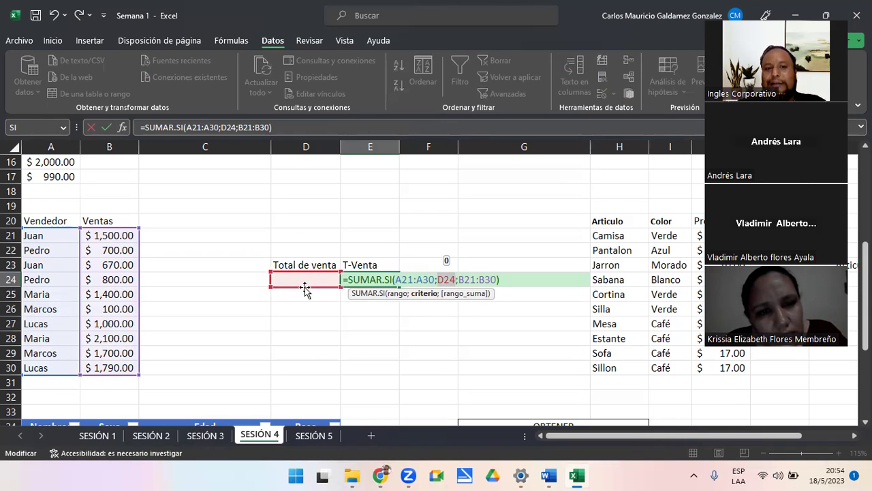
{"action": "left_click_drag", "start_coordinate": [459, 280], "coordinate": [498, 280]}
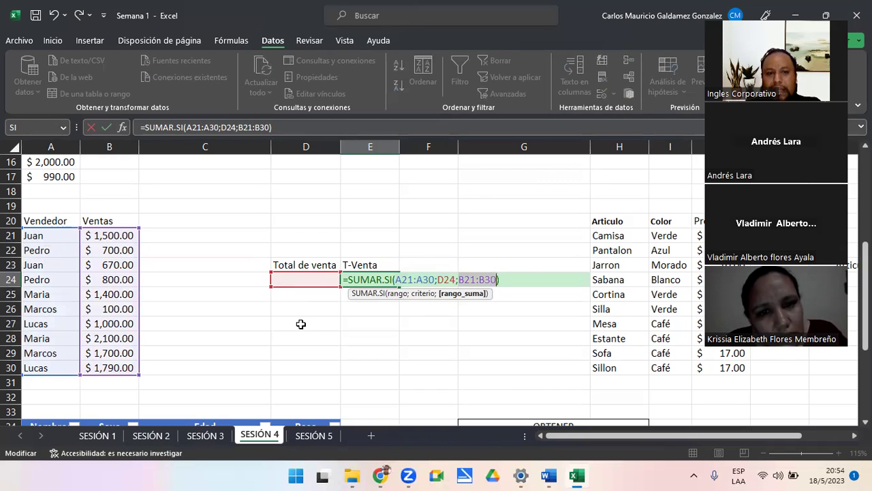
{"action": "key", "text": "Return"}
- Review E24's formula, then choose Juan in D24's dropdown
{"action": "left_click", "coordinate": [362, 280]}
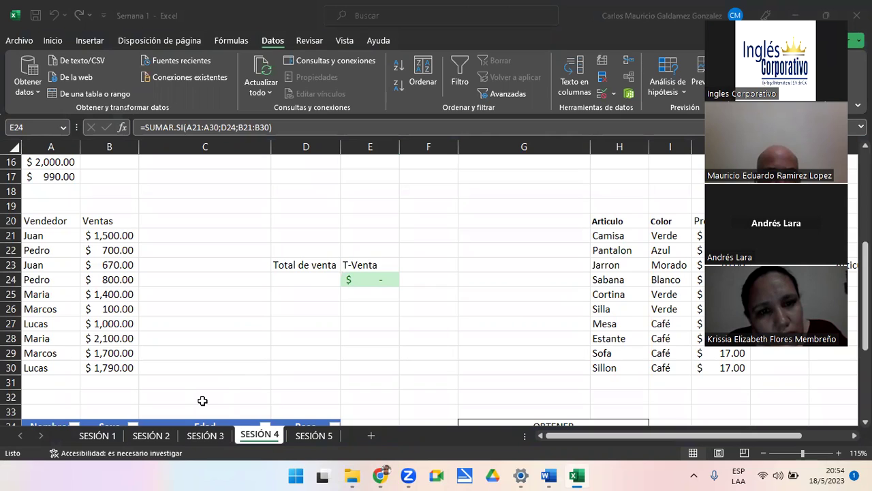
{"action": "left_click", "coordinate": [295, 281]}
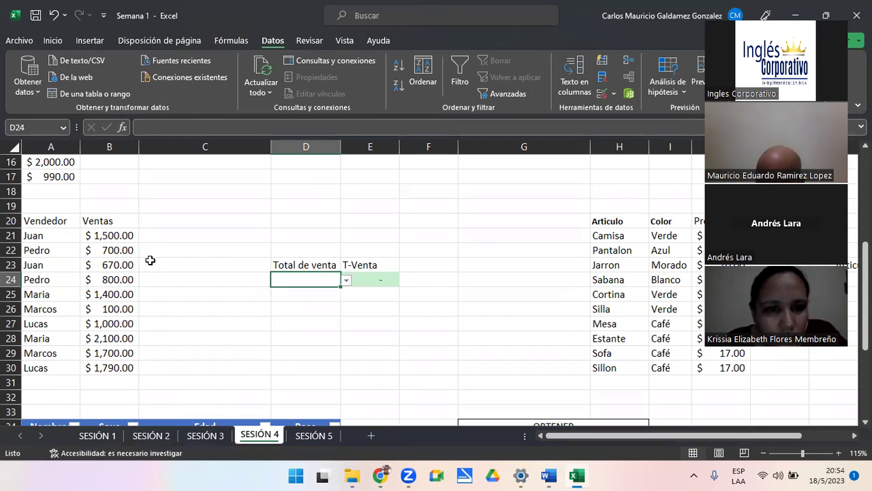
{"action": "left_click", "coordinate": [348, 281]}
{"action": "left_click", "coordinate": [306, 291]}
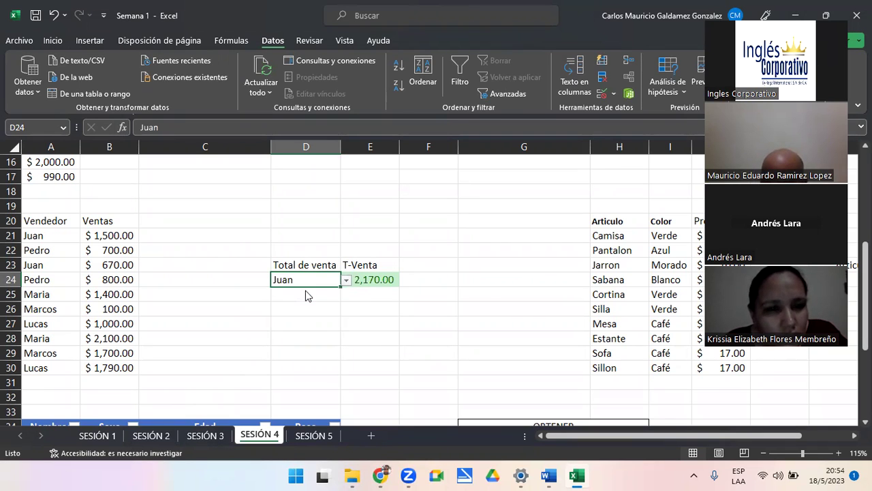
- Select Juan's sales of 1,500.00 and 670.00 to confirm E24's $ 2,170.00
{"action": "left_click", "coordinate": [380, 280]}
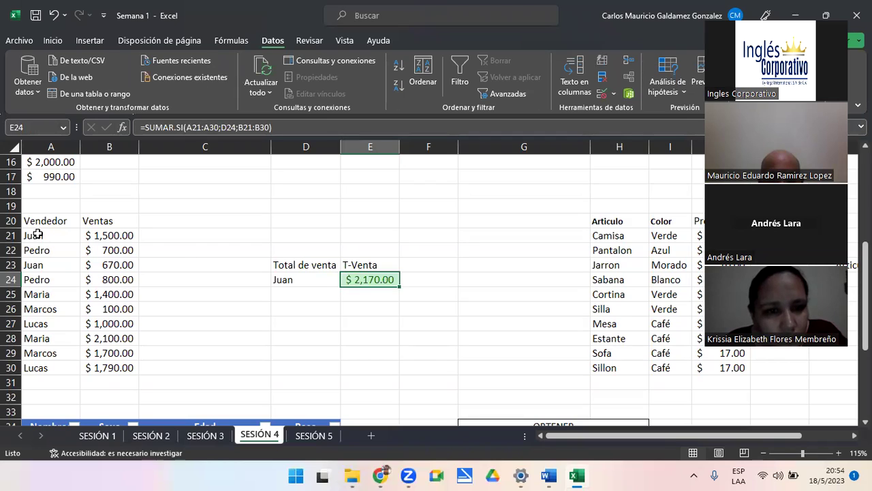
{"action": "left_click_drag", "start_coordinate": [37, 234], "coordinate": [109, 235]}
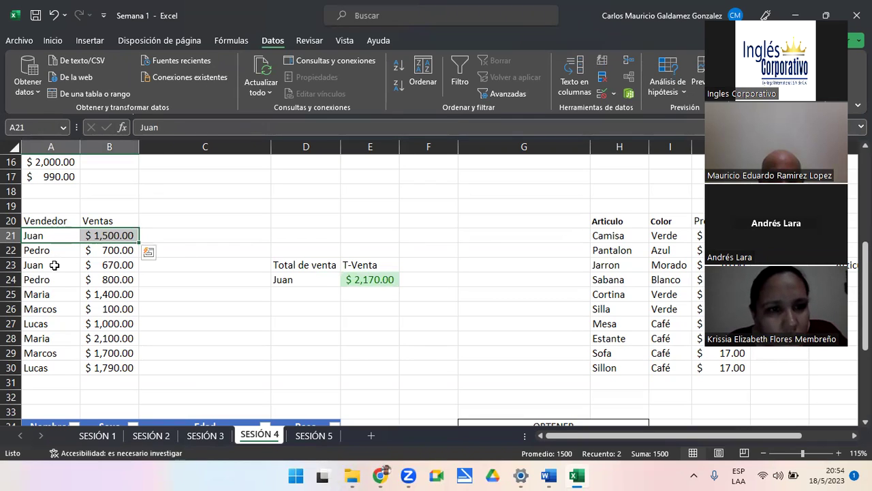
{"action": "left_click_drag", "start_coordinate": [54, 265], "coordinate": [83, 271], "text": "ctrl"}
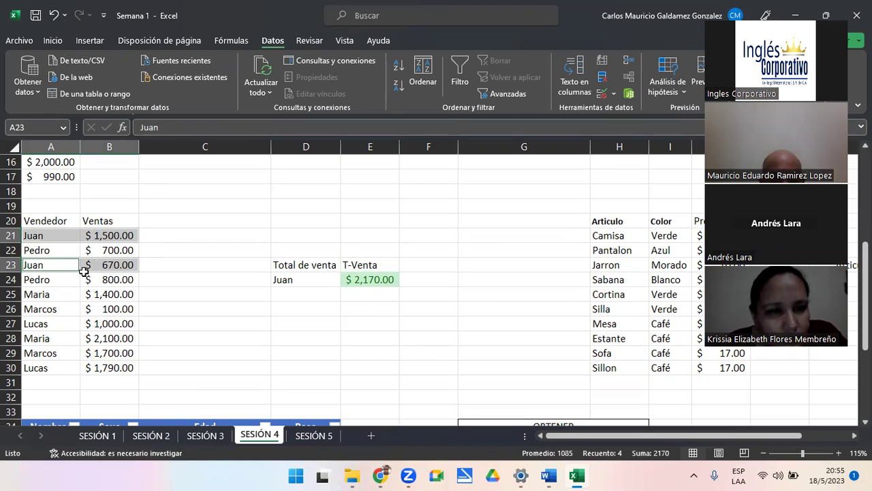
{"action": "left_click", "coordinate": [119, 235]}
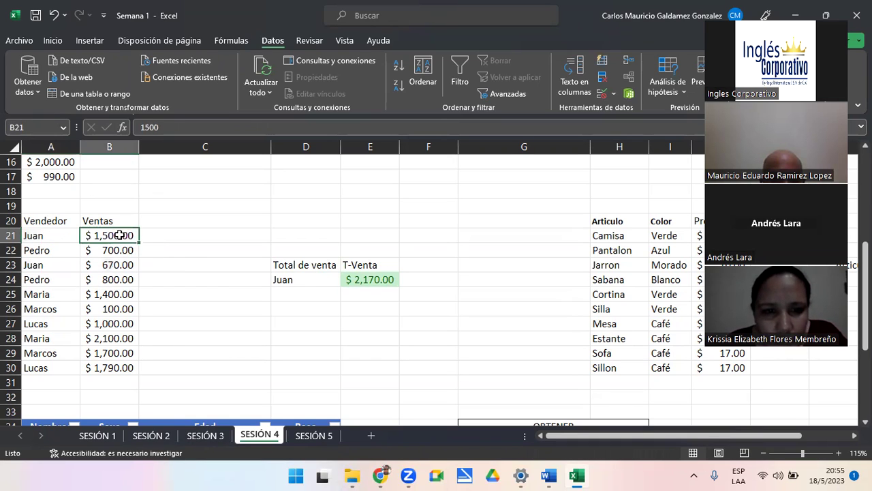
{"action": "left_click", "coordinate": [112, 266], "text": "ctrl"}
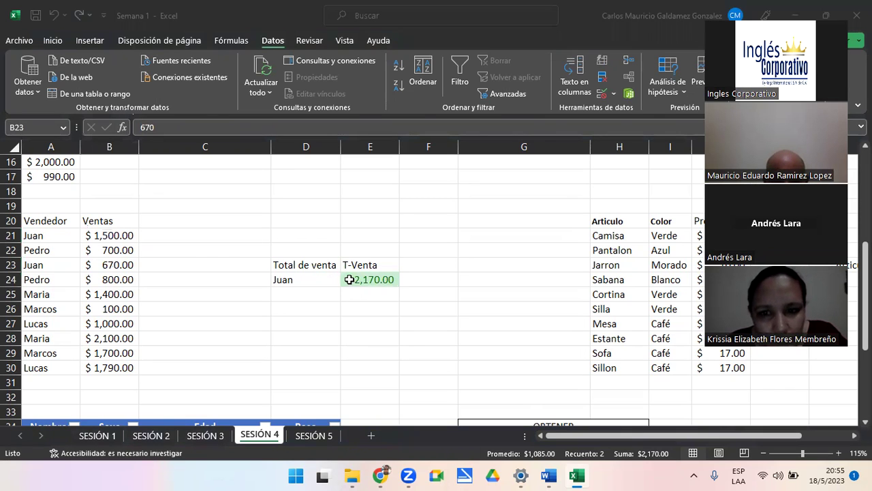
{"action": "left_click", "coordinate": [313, 280]}
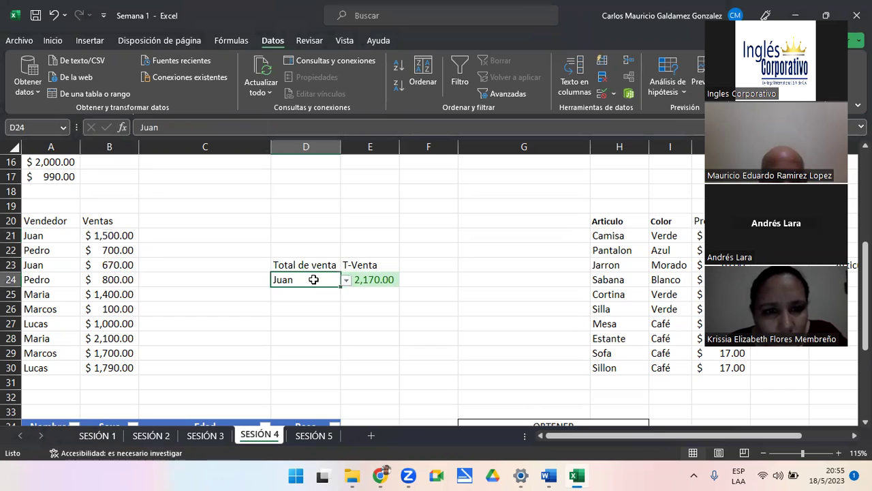
- Try Pedro, Maria and Lucas in D24's dropdown to watch E24 update
{"action": "left_click", "coordinate": [347, 280]}
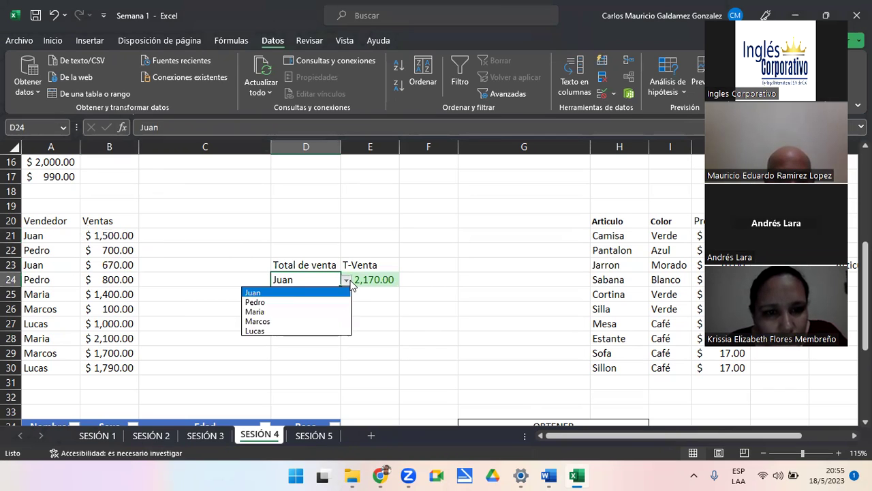
{"action": "left_click", "coordinate": [301, 300]}
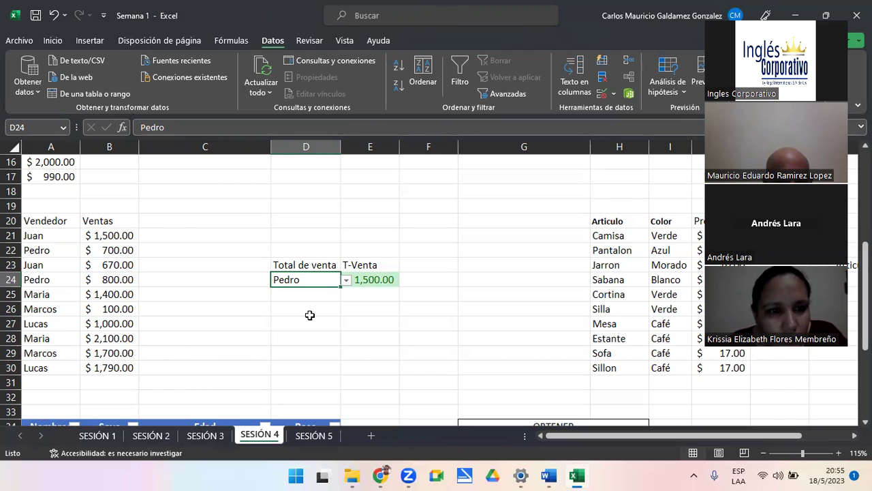
{"action": "left_click", "coordinate": [346, 282]}
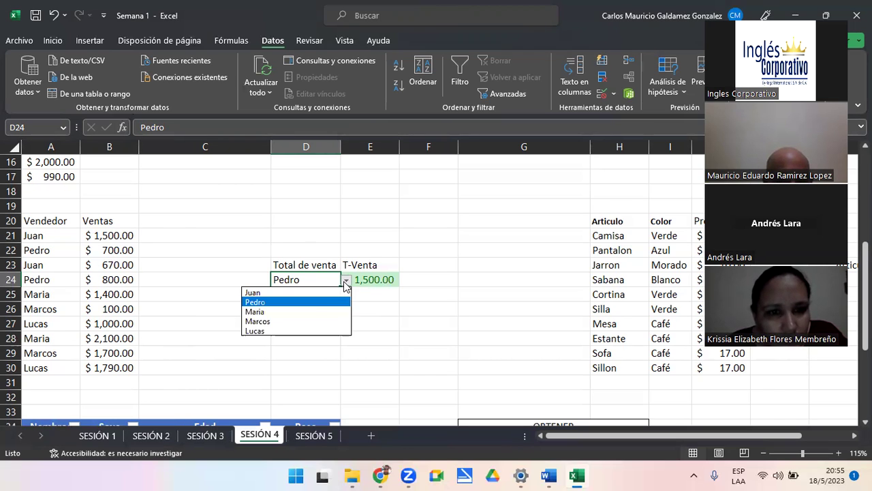
{"action": "left_click", "coordinate": [313, 312]}
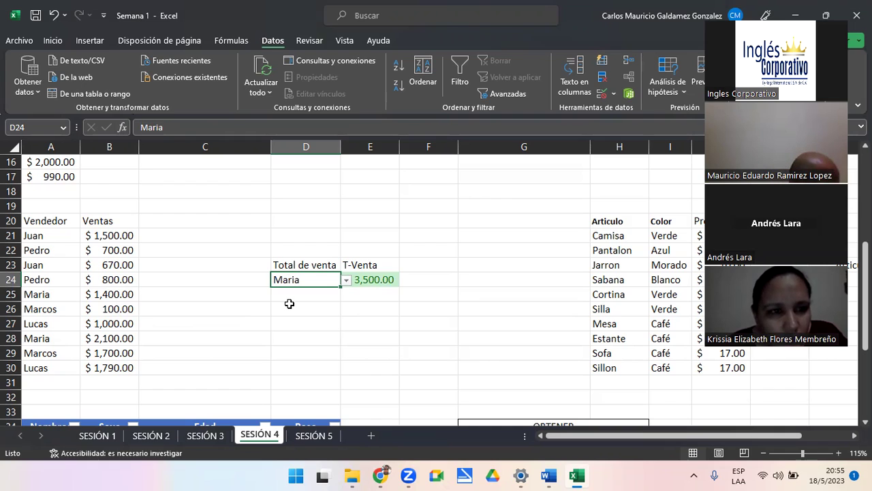
{"action": "left_click", "coordinate": [347, 280]}
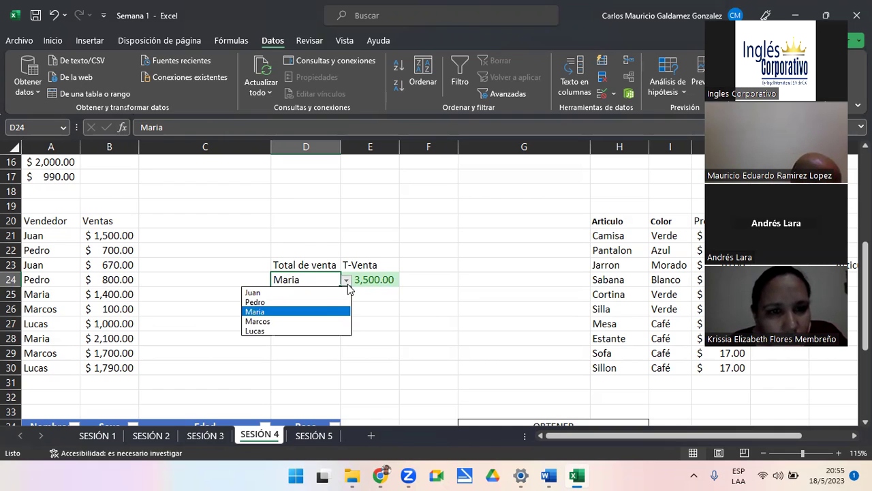
{"action": "left_click", "coordinate": [296, 330]}
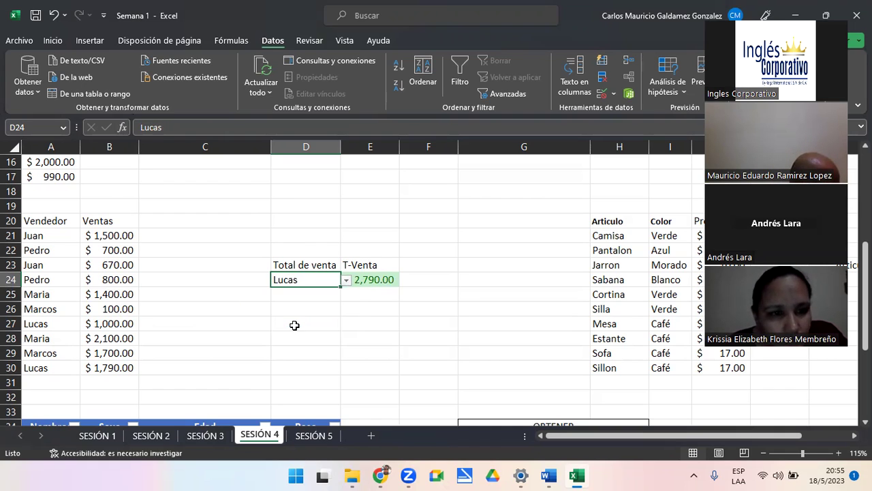
- Choose Marcos in D24 and select his sales in B26 and B29 to compare with E24
{"action": "left_click", "coordinate": [346, 280]}
{"action": "left_click", "coordinate": [295, 321]}
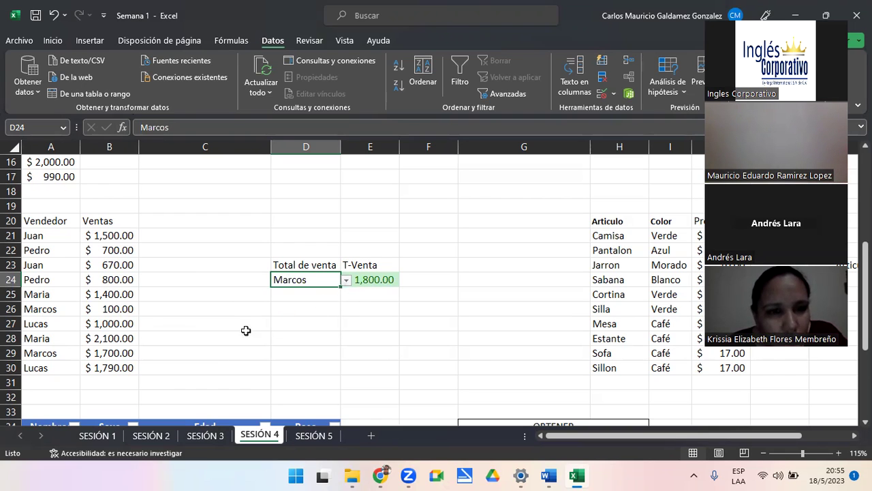
{"action": "left_click", "coordinate": [98, 310]}
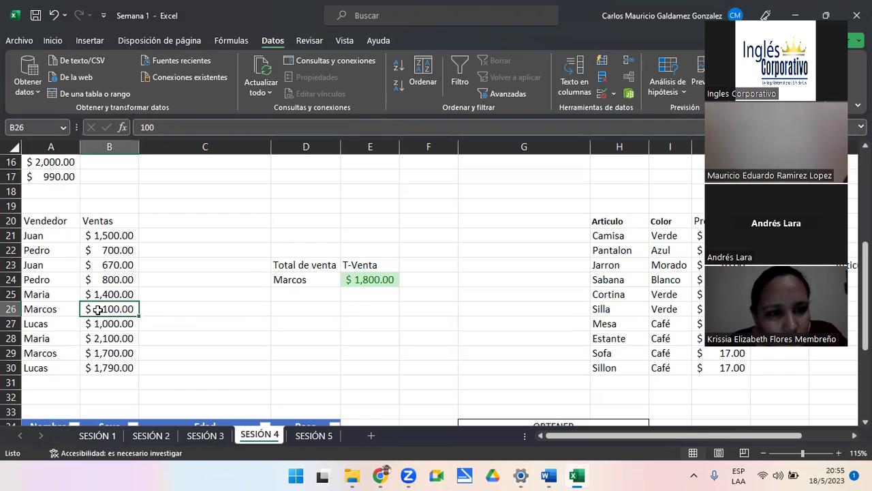
{"action": "left_click", "coordinate": [102, 353], "text": "ctrl"}
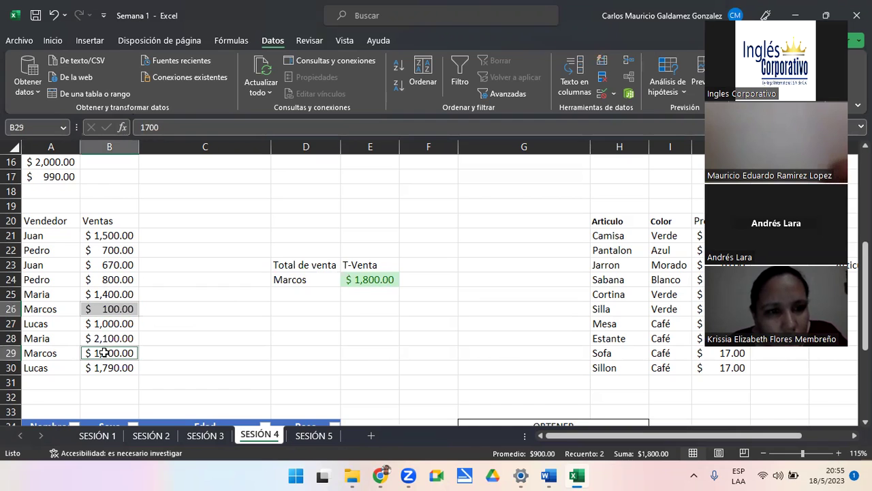
- Choose Lucas in D24 and select B30 and B27 to confirm E24's $ 2,790.00
{"action": "left_click", "coordinate": [322, 279]}
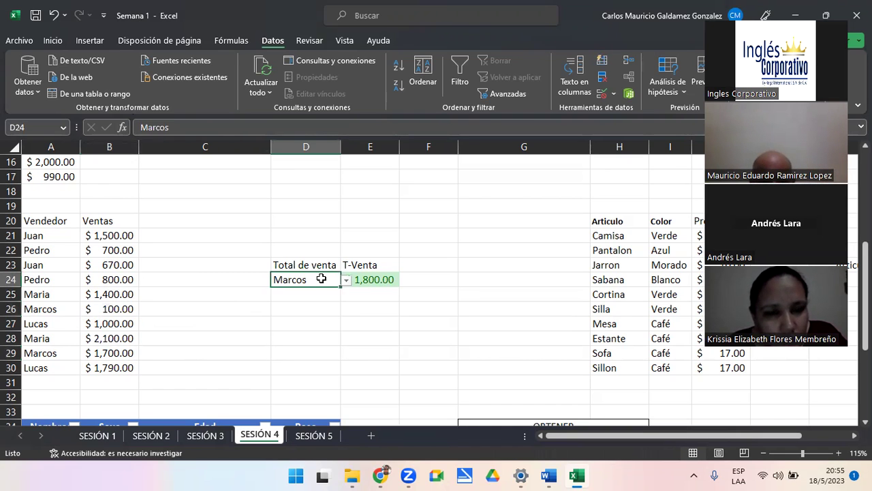
{"action": "left_click", "coordinate": [346, 282]}
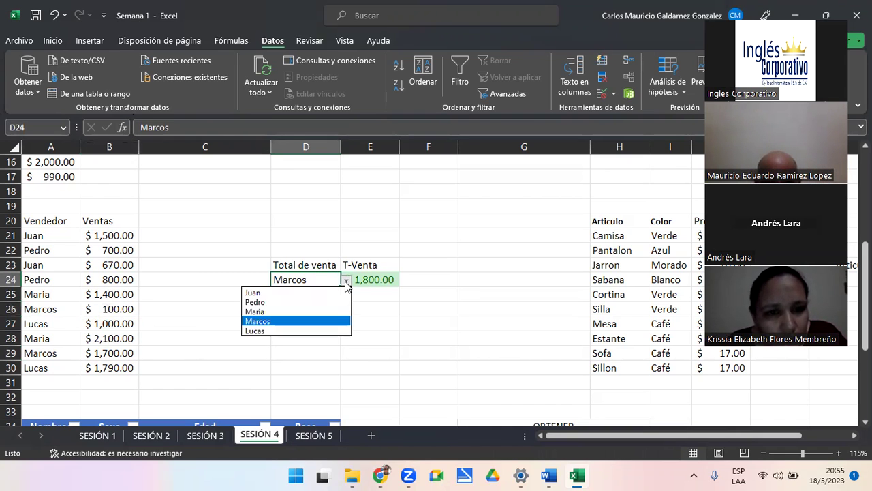
{"action": "left_click", "coordinate": [301, 331]}
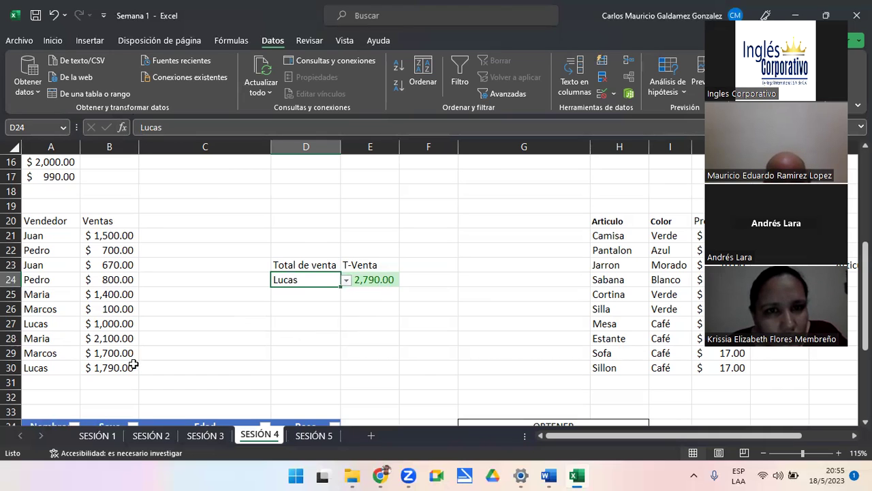
{"action": "left_click", "coordinate": [92, 370]}
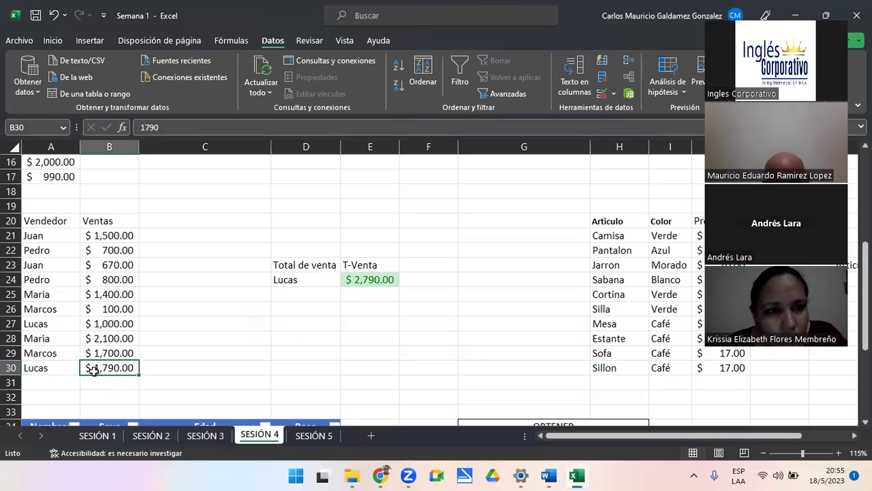
{"action": "left_click", "coordinate": [116, 323], "text": "ctrl"}
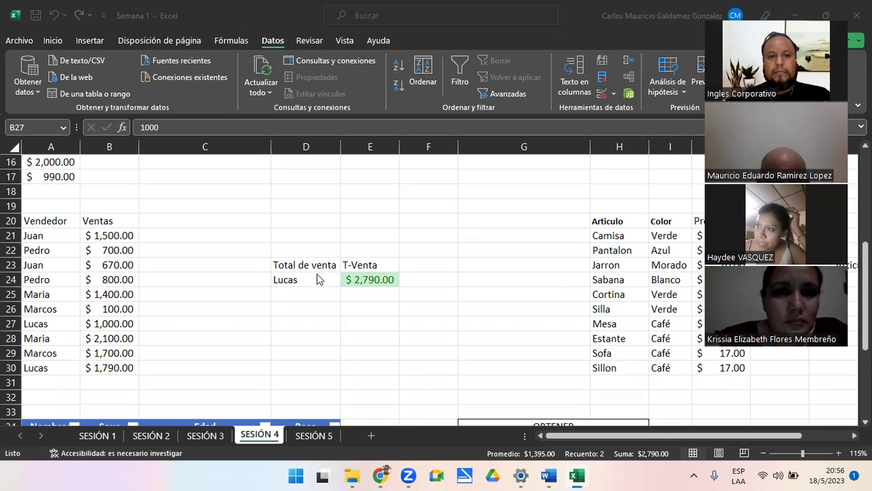
- Choose Juan in D24 and select B21 and B23 to verify E24's total
{"action": "key", "text": "F2"}
{"action": "left_click", "coordinate": [55, 236]}
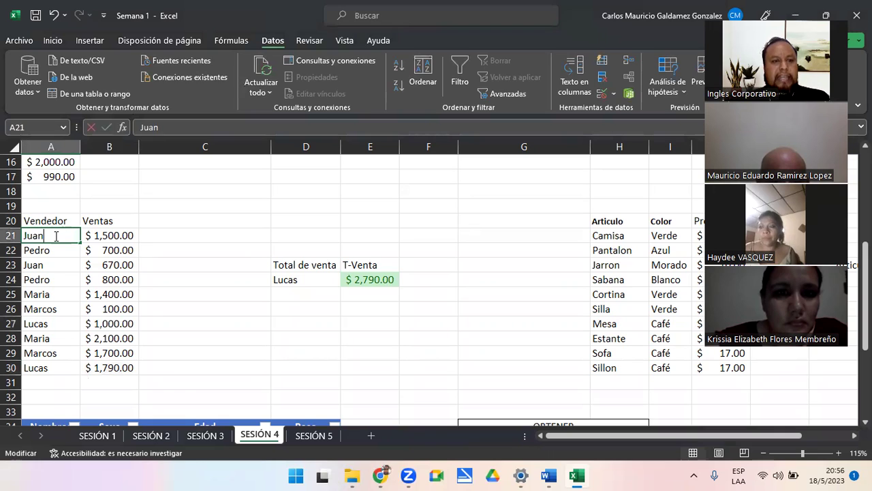
{"action": "left_click", "coordinate": [334, 284]}
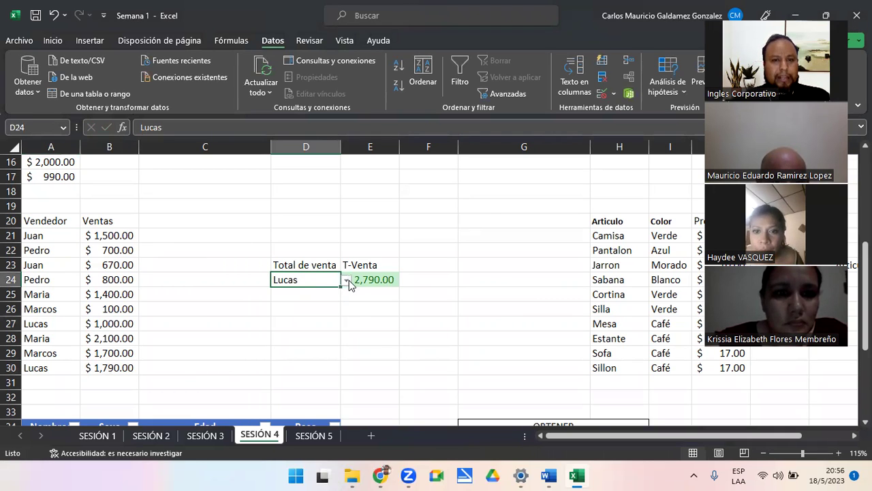
{"action": "left_click", "coordinate": [346, 280]}
{"action": "left_click", "coordinate": [312, 293]}
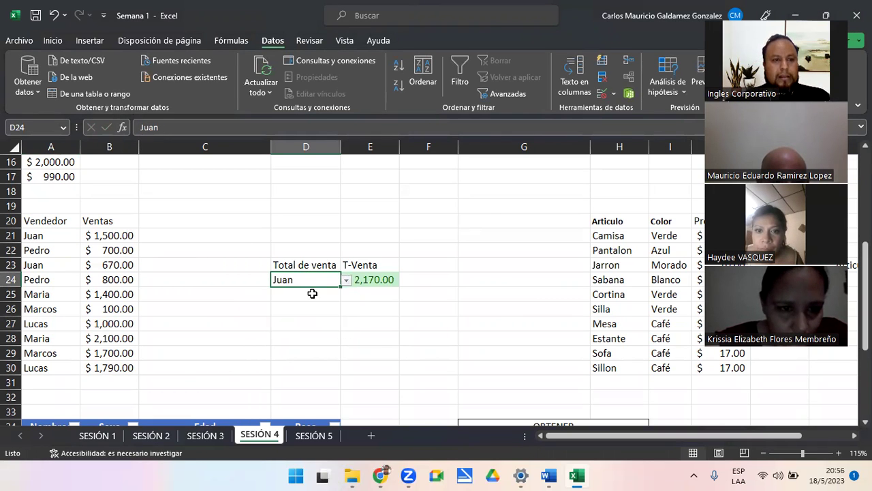
{"action": "left_click", "coordinate": [113, 238]}
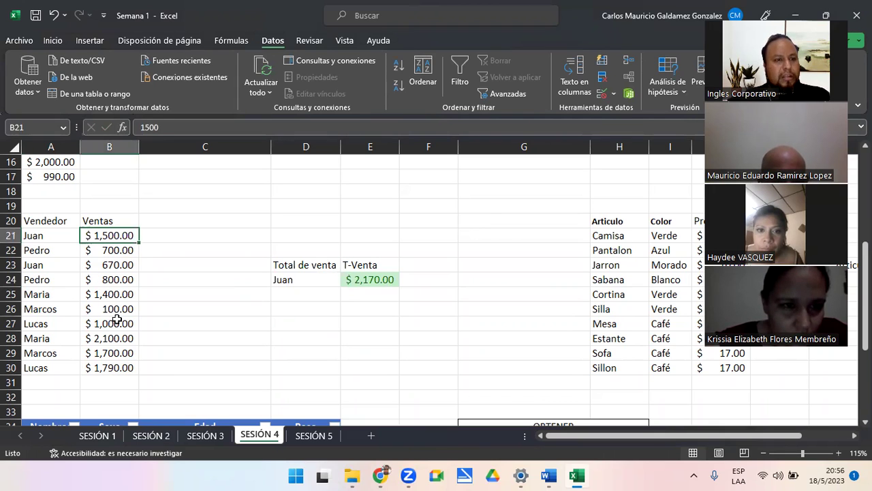
{"action": "left_click", "coordinate": [115, 265], "text": "ctrl"}
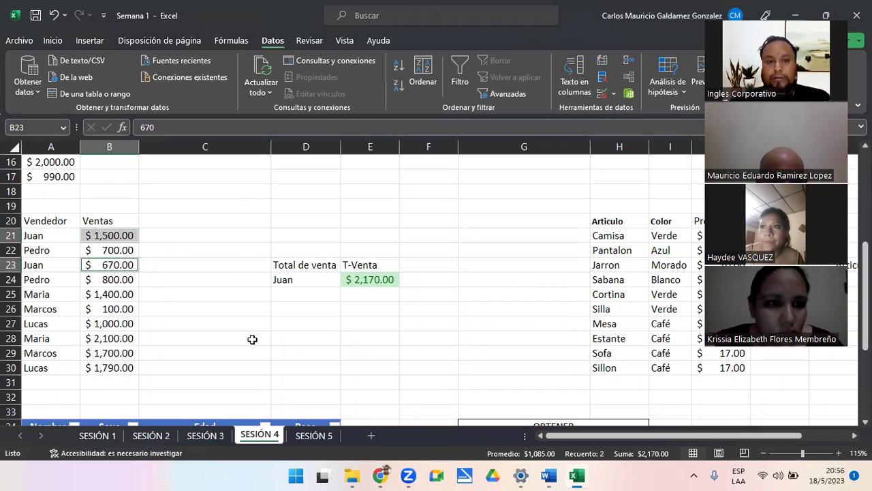
- Edit the names in A21 and A23, restore them, and recheck E24's SUMAR.SI formula
{"action": "double_click", "coordinate": [54, 236]}
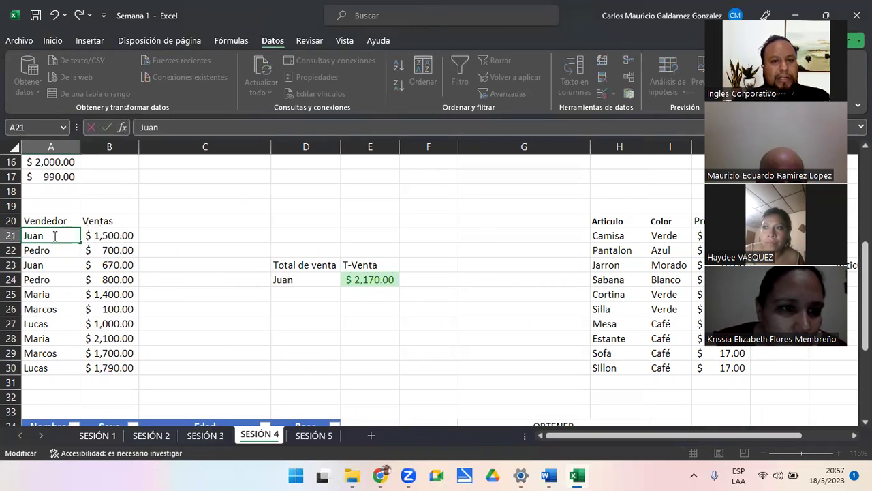
{"action": "key", "text": "Return"}
{"action": "left_click", "coordinate": [124, 271]}
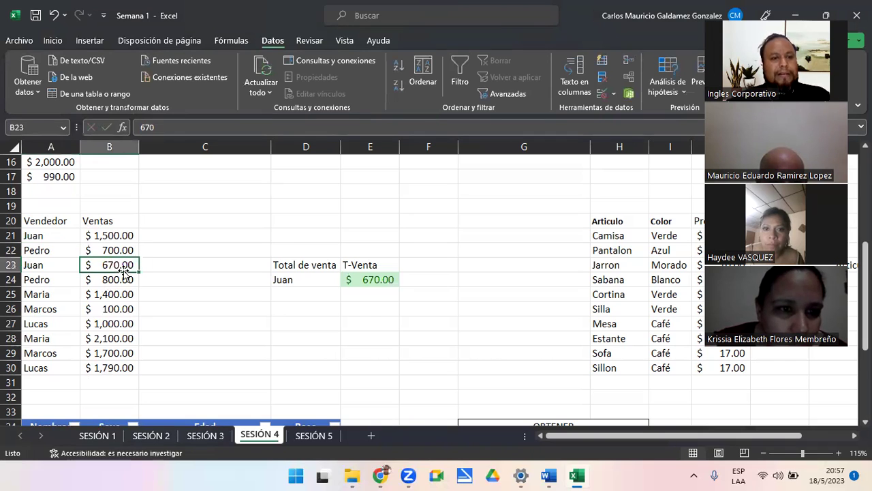
{"action": "double_click", "coordinate": [60, 267]}
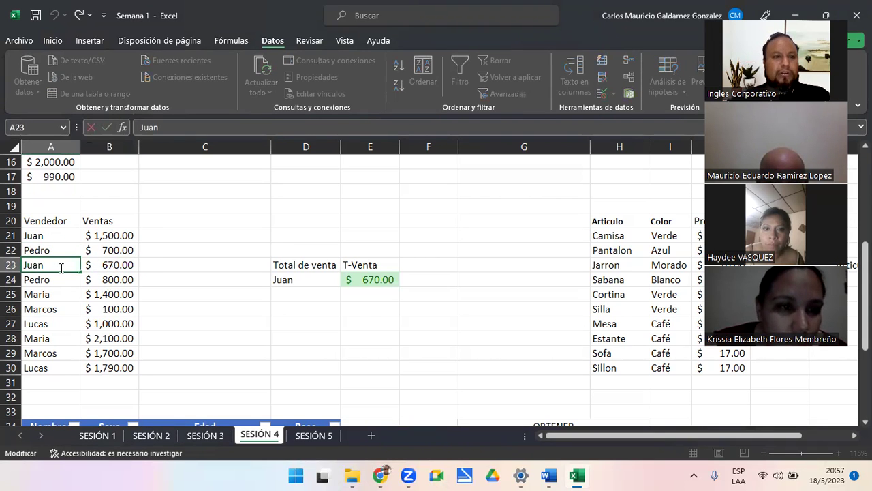
{"action": "key", "text": "Return"}
{"action": "key", "text": "Up"}
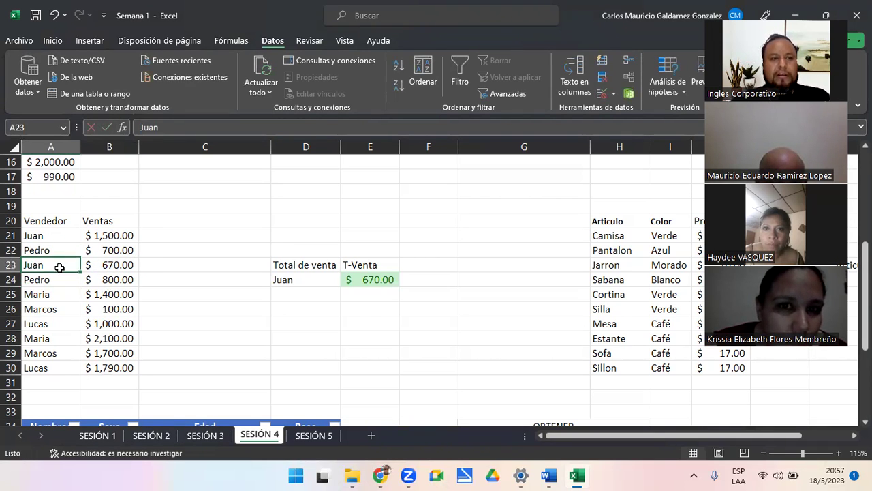
{"action": "key", "text": "Up"}
{"action": "key", "text": "Up"}
{"action": "key", "text": "F2"}
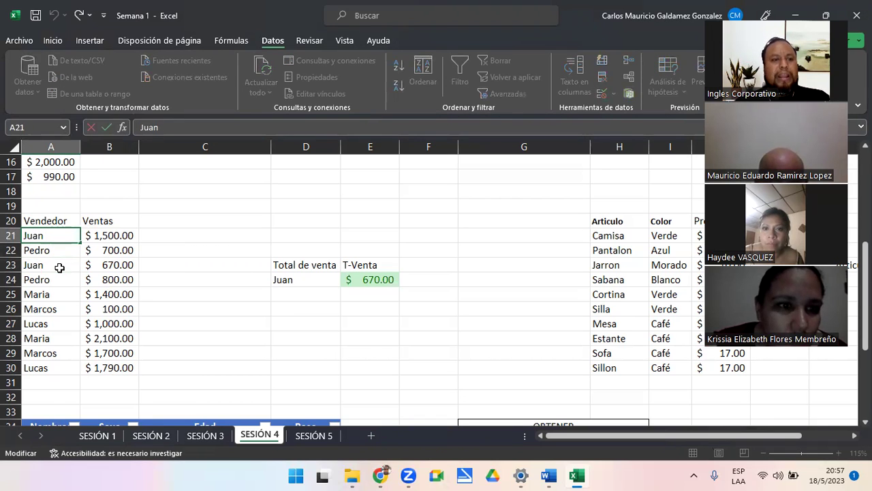
{"action": "key", "text": "Return"}
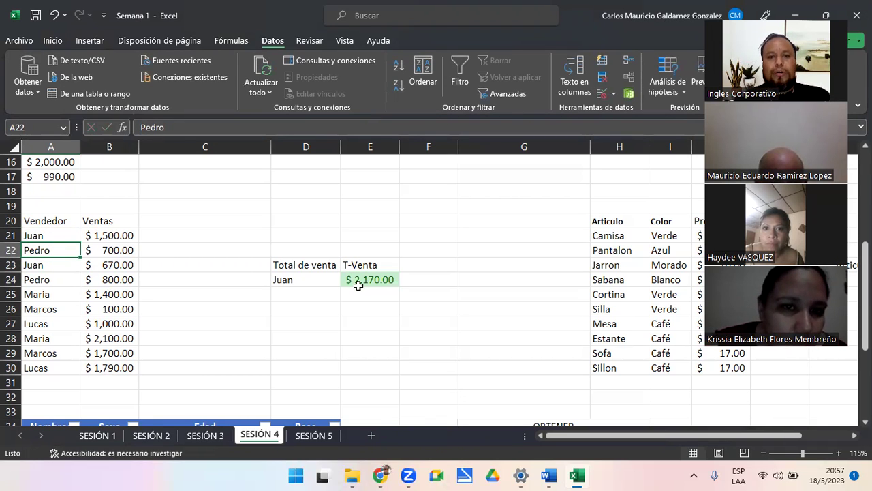
{"action": "left_click", "coordinate": [362, 288]}
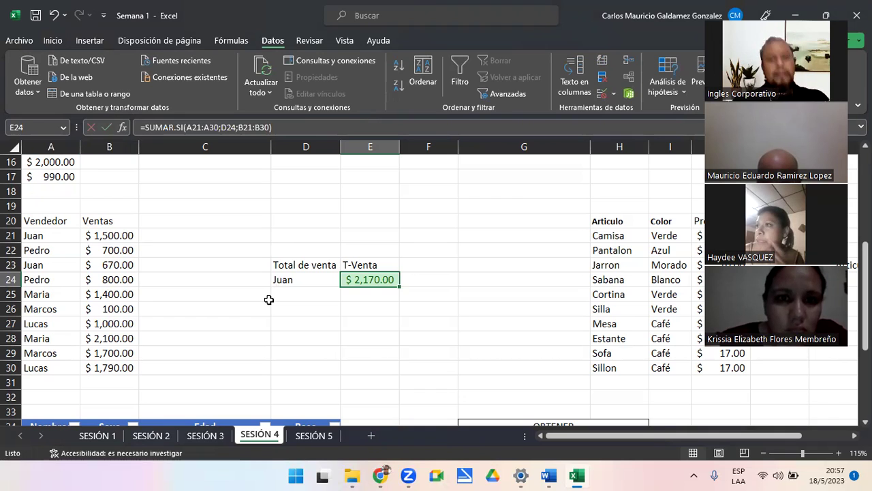
- Overwrite A21 with JUAN to test case matching, then undo it
{"action": "left_click", "coordinate": [44, 236]}
{"action": "type", "text": "JUAN"}
{"action": "key", "text": "Return"}
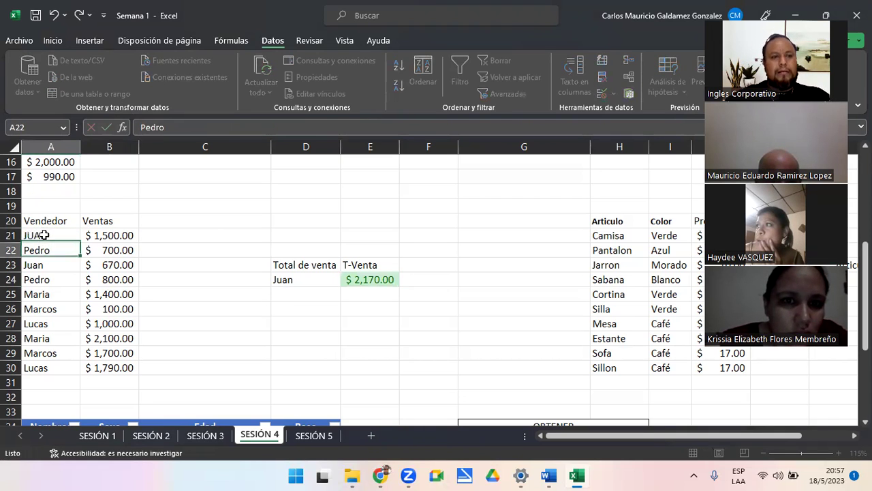
{"action": "left_click", "coordinate": [56, 238]}
{"action": "key", "text": "ctrl+z"}
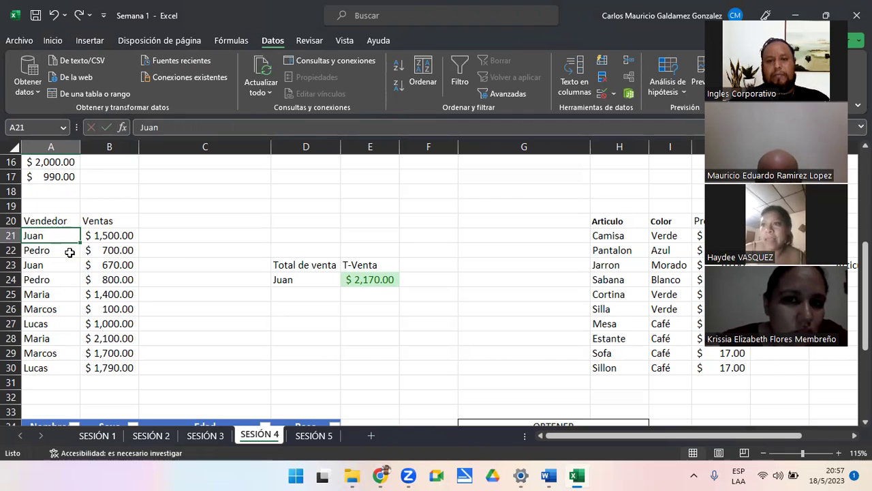
{"action": "double_click", "coordinate": [354, 280]}
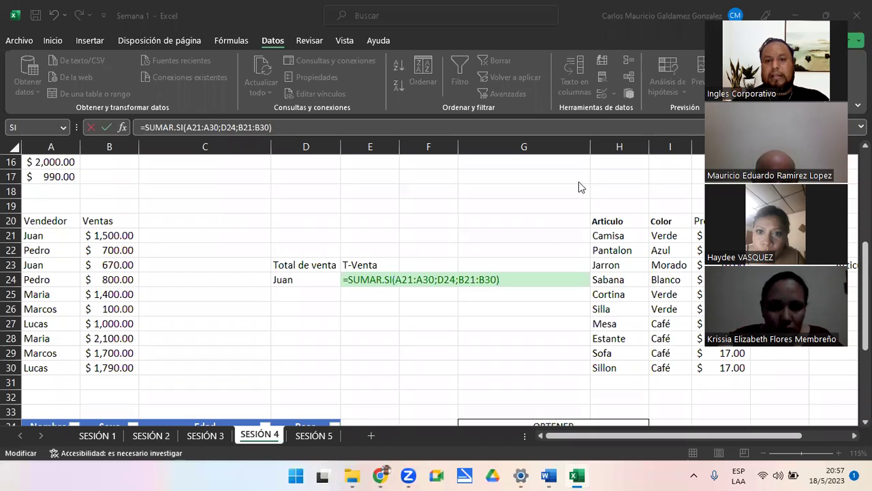
{"action": "left_click", "coordinate": [504, 279]}
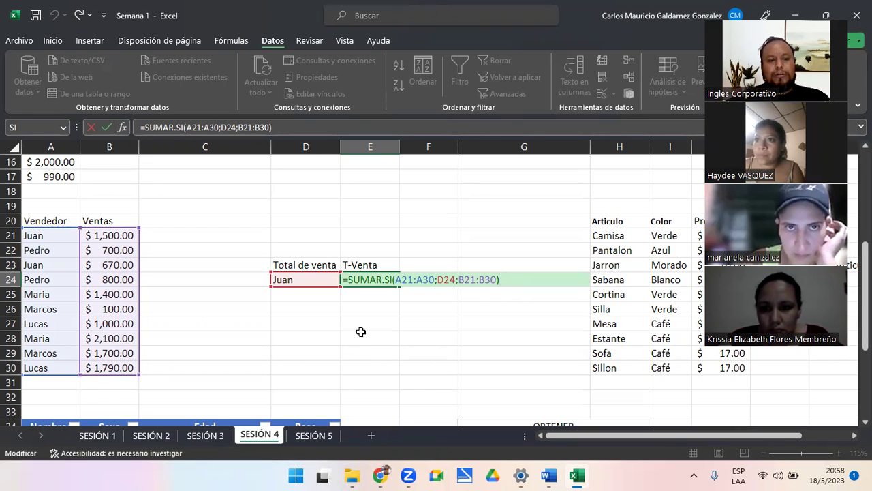
{"action": "key", "text": "ctrl+Return"}
- Choose Maria in D24, test renaming A28 to María, then undo back to Maria
{"action": "left_click", "coordinate": [304, 274]}
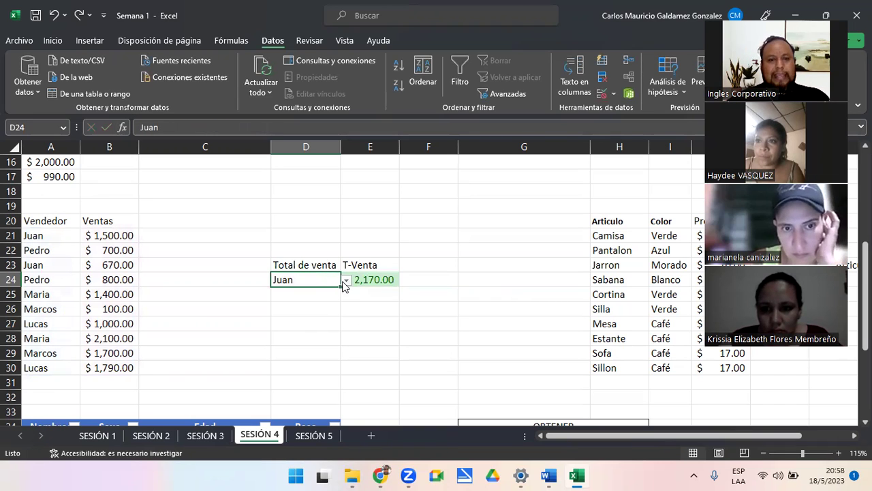
{"action": "left_click", "coordinate": [346, 280]}
{"action": "left_click", "coordinate": [297, 311]}
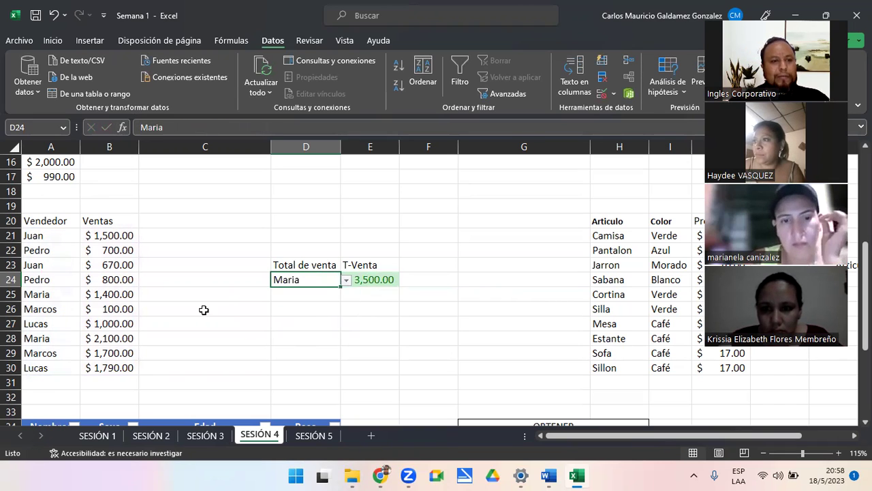
{"action": "double_click", "coordinate": [54, 339]}
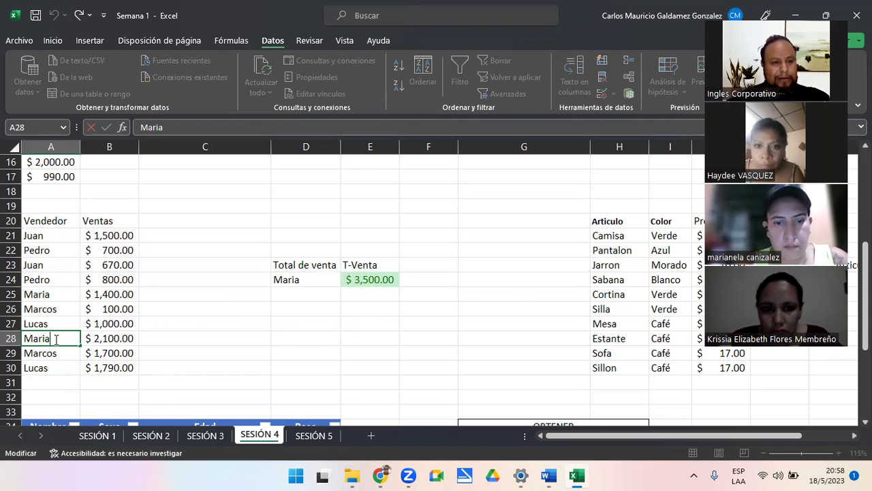
{"action": "key", "text": "Left"}
{"action": "key", "text": "BackSpace"}
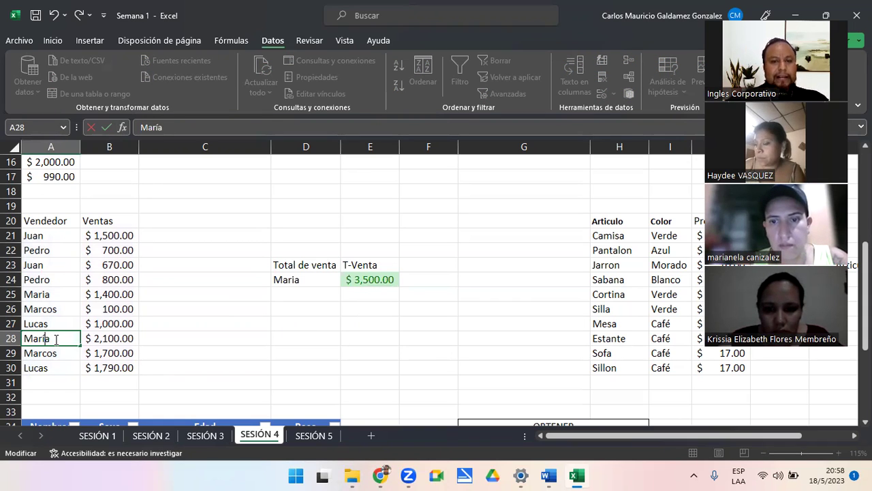
{"action": "key", "text": "Return"}
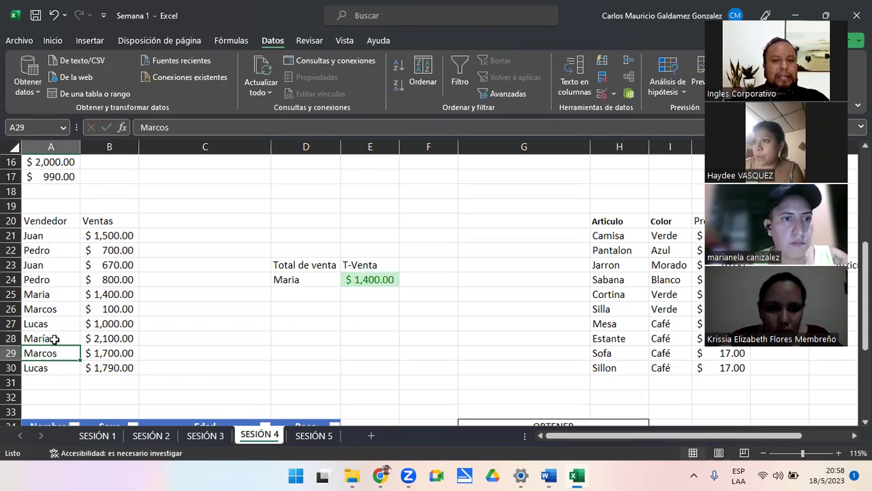
{"action": "left_click", "coordinate": [54, 338]}
{"action": "left_click", "coordinate": [97, 334]}
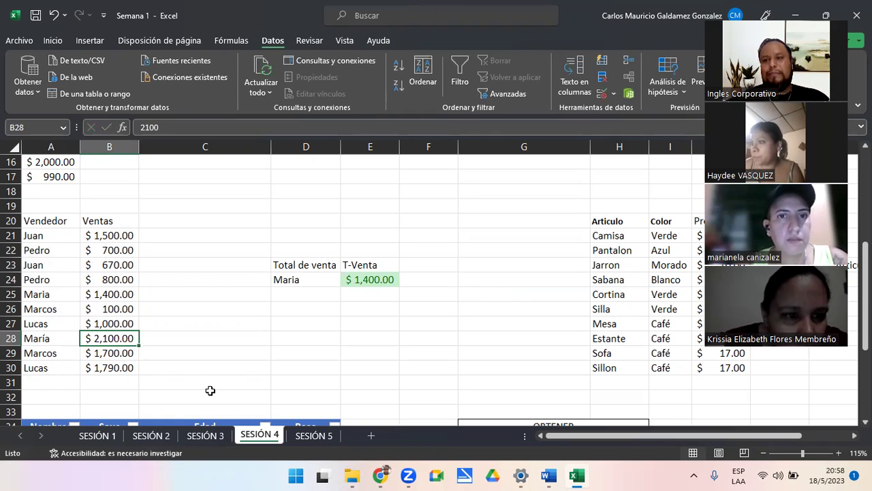
{"action": "key", "text": "ctrl+z"}
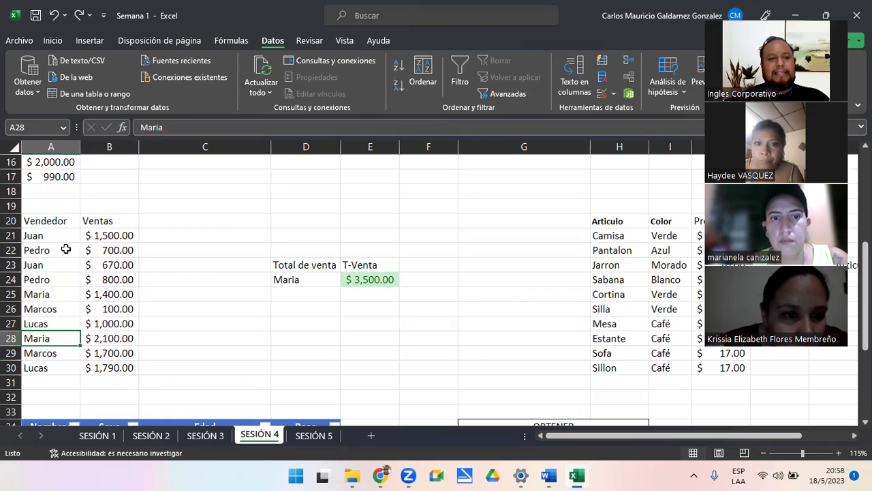
- Switch D24 to Marcos and then Juan, checking E24's SUMAR.SI total
{"action": "left_click_drag", "start_coordinate": [44, 235], "coordinate": [42, 365]}
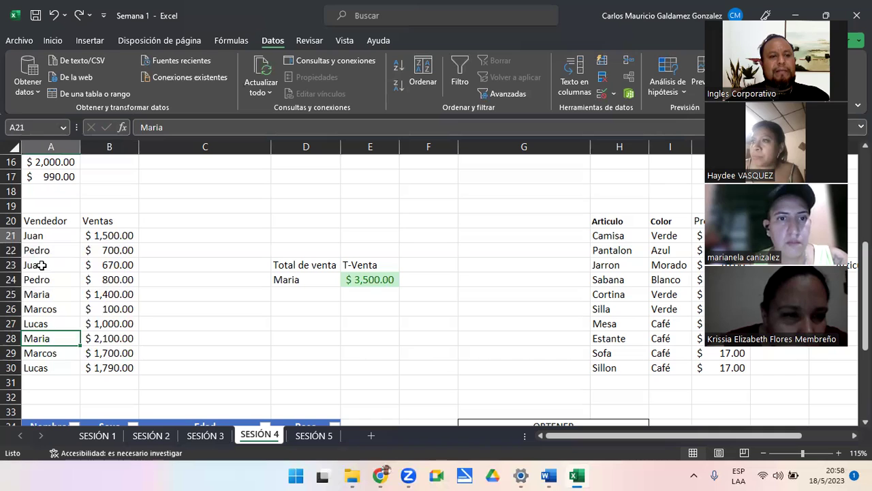
{"action": "left_click", "coordinate": [279, 281]}
{"action": "left_click", "coordinate": [346, 285]}
{"action": "left_click", "coordinate": [317, 279]}
{"action": "left_click", "coordinate": [346, 280]}
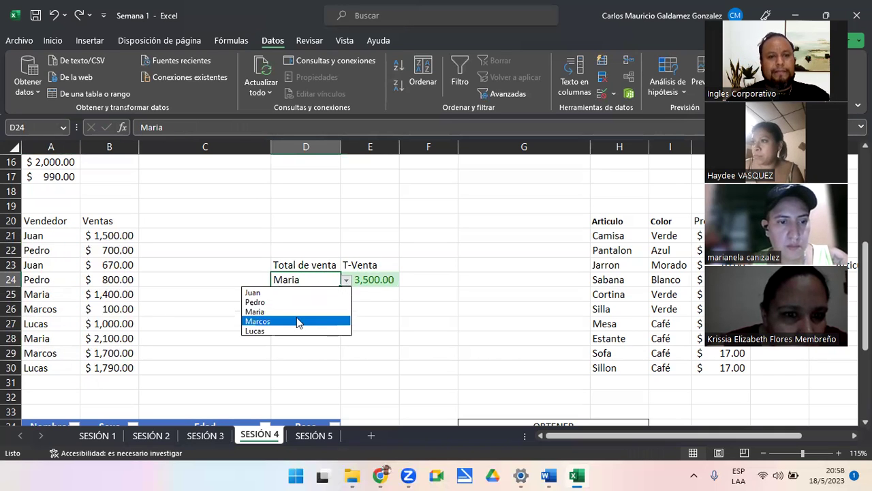
{"action": "left_click", "coordinate": [297, 318]}
{"action": "left_click", "coordinate": [346, 280]}
{"action": "left_click", "coordinate": [307, 292]}
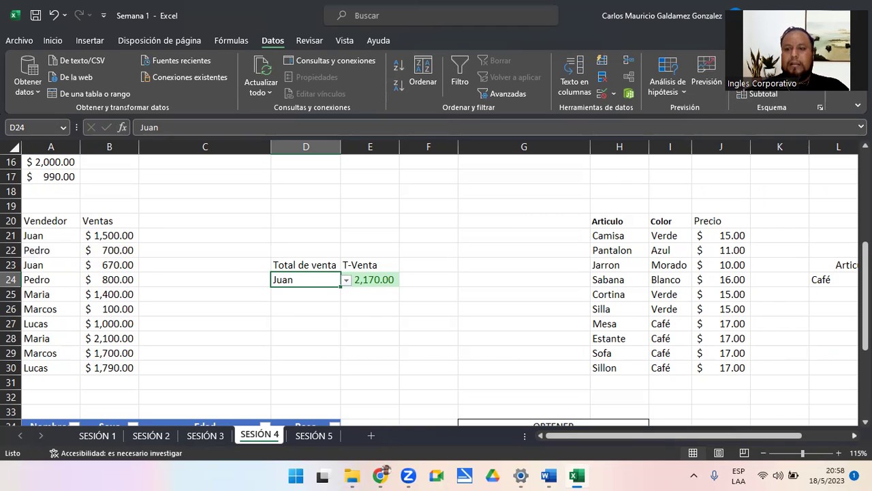
{"action": "scroll", "coordinate": [436, 286], "scroll_direction": "right", "scroll_amount": 3}
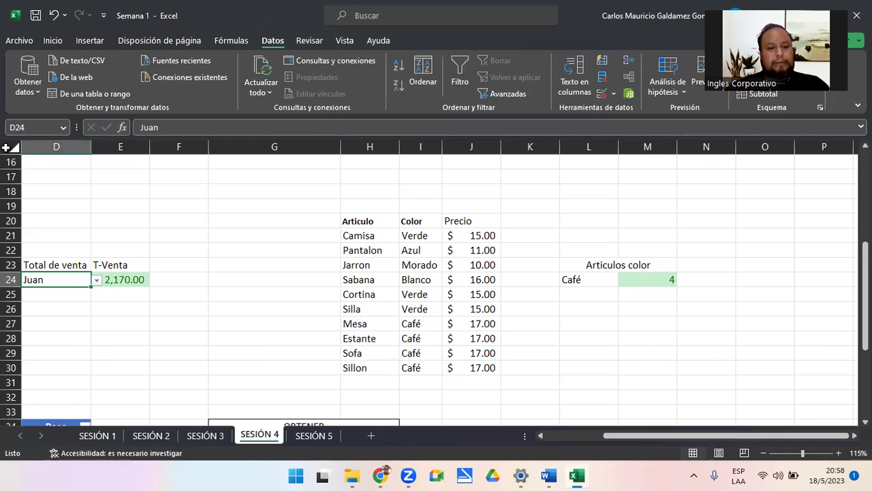
{"action": "key", "text": "super+shift+s"}
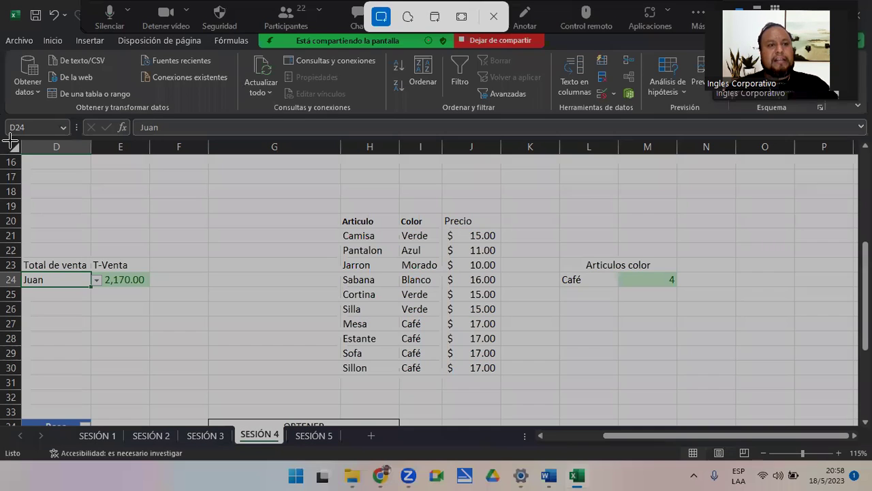
{"action": "mouse_move", "coordinate": [2, 139]}
{"action": "left_mouse_down"}
{"action": "mouse_move", "coordinate": [698, 403]}
{"action": "mouse_move", "coordinate": [722, 449]}
{"action": "left_mouse_up"}
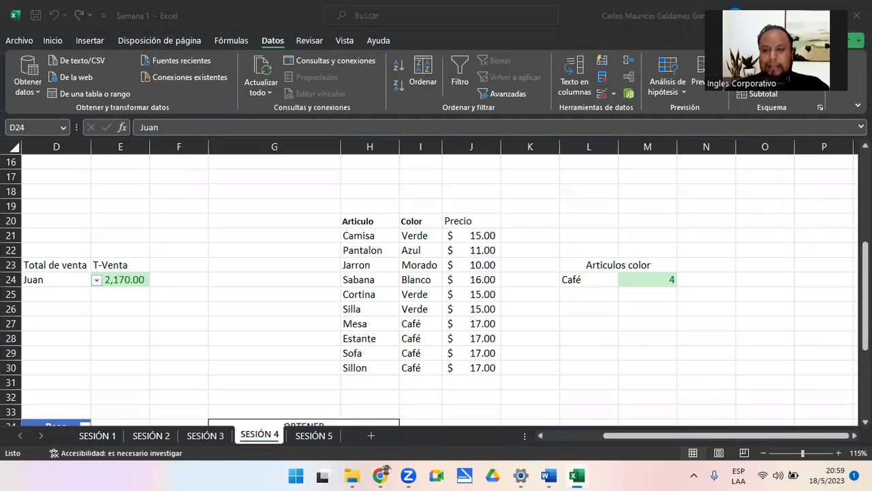
{"action": "key", "text": "alt+Tab"}
{"action": "scroll", "coordinate": [638, 425], "scroll_direction": "down", "scroll_amount": 2}
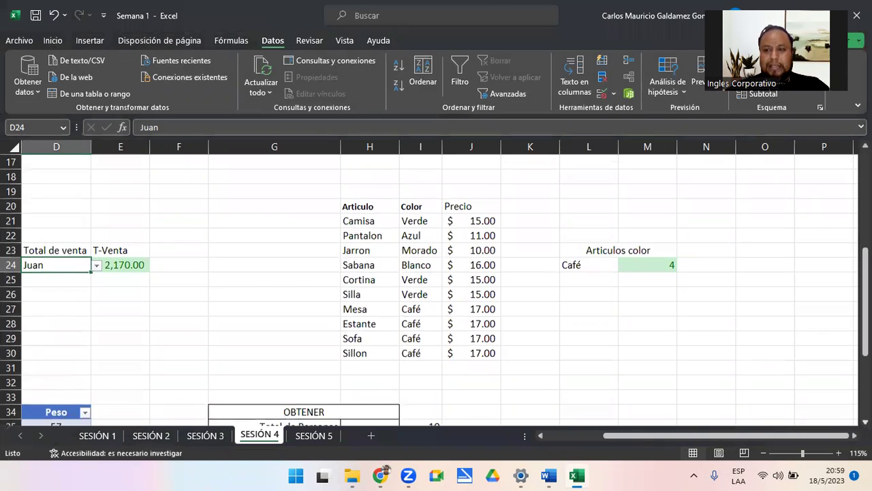
{"action": "scroll", "coordinate": [638, 425], "scroll_direction": "down", "scroll_amount": 1}
{"action": "scroll", "coordinate": [638, 425], "scroll_direction": "down", "scroll_amount": 1}
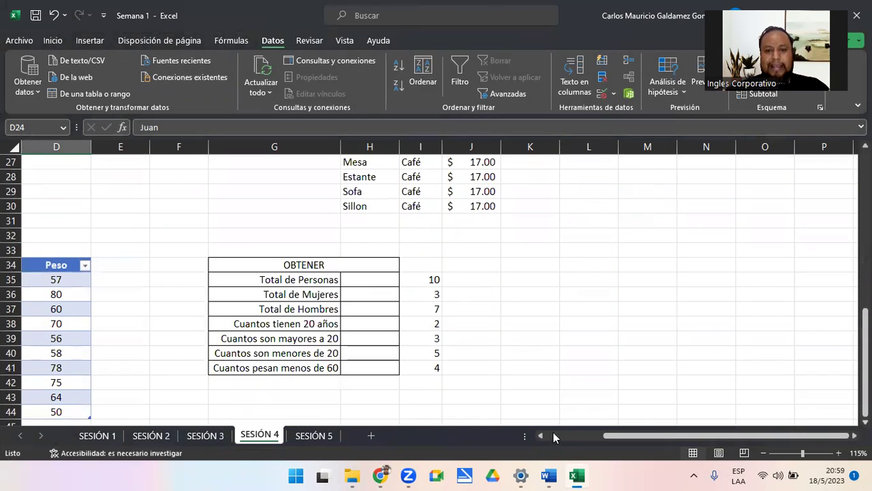
{"action": "left_click", "coordinate": [557, 434]}
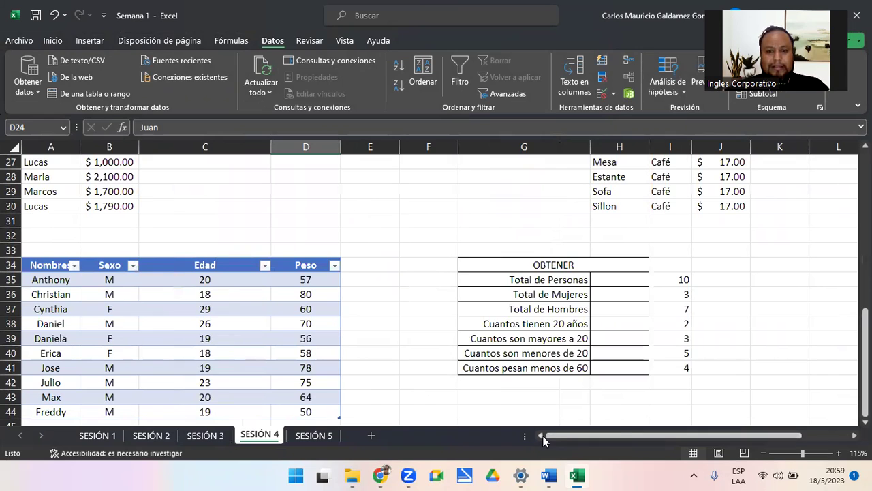
{"action": "scroll", "coordinate": [661, 417], "scroll_direction": "down", "scroll_amount": 1}
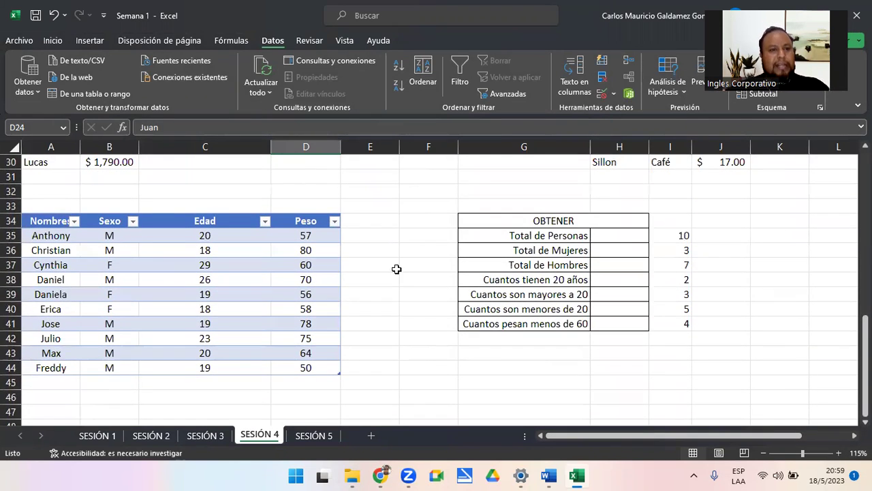
{"action": "key", "text": "super+shift+s"}
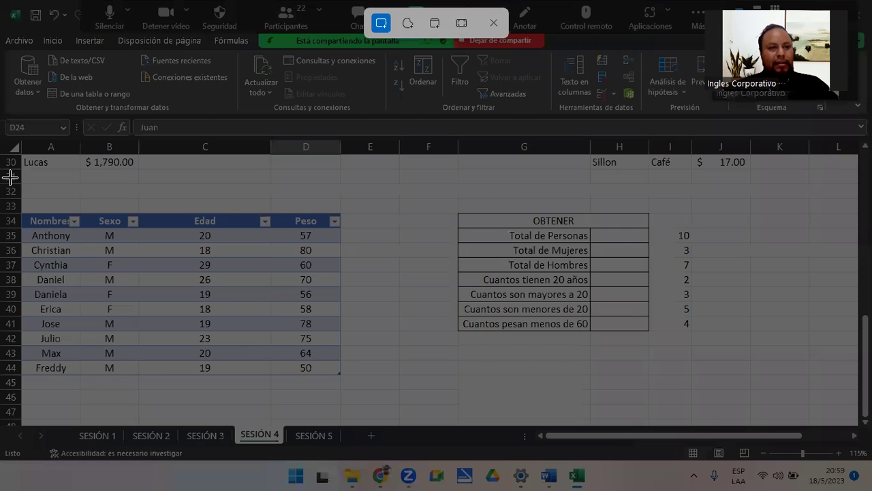
{"action": "mouse_move", "coordinate": [2, 169]}
{"action": "left_mouse_down"}
{"action": "mouse_move", "coordinate": [681, 402]}
{"action": "mouse_move", "coordinate": [720, 405]}
{"action": "left_mouse_up"}
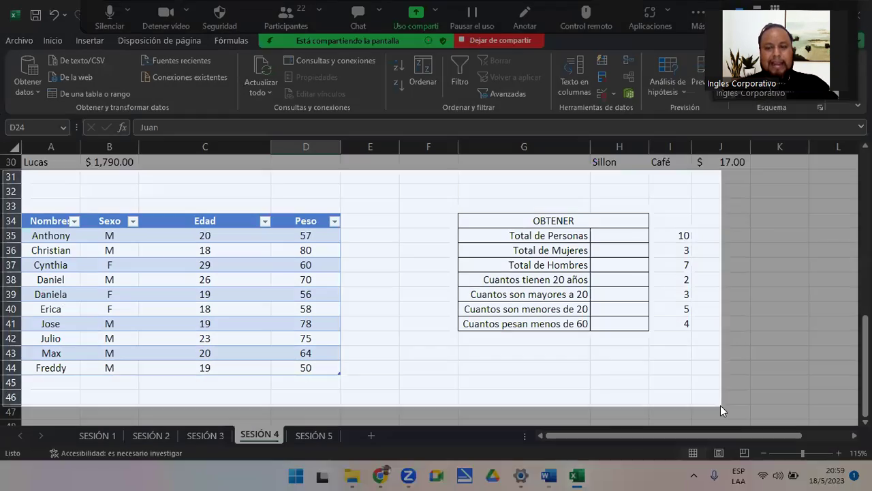
{"action": "left_click_drag", "start_coordinate": [670, 238], "coordinate": [672, 324]}
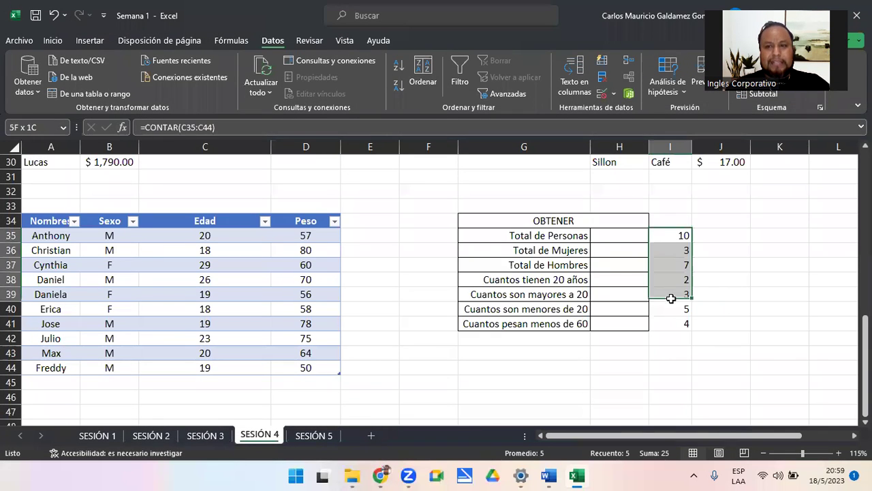
{"action": "left_click_drag", "start_coordinate": [615, 236], "coordinate": [616, 335]}
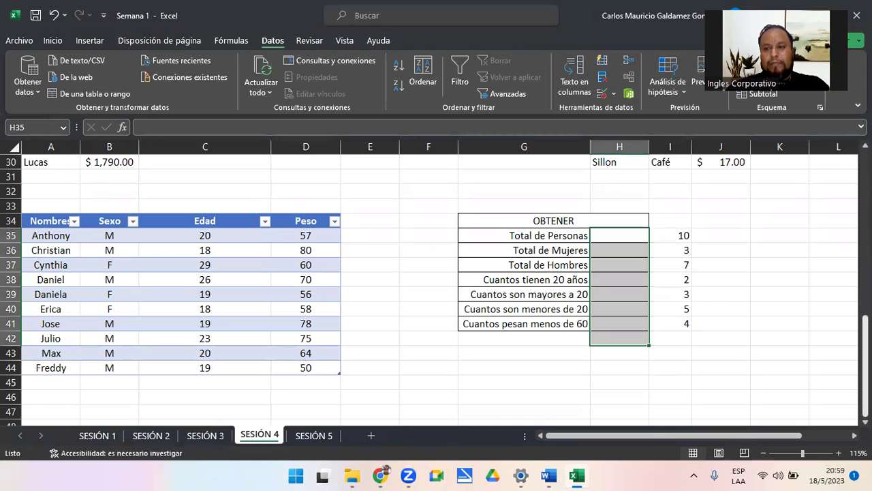
{"action": "left_click_drag", "start_coordinate": [865, 331], "coordinate": [866, 164]}
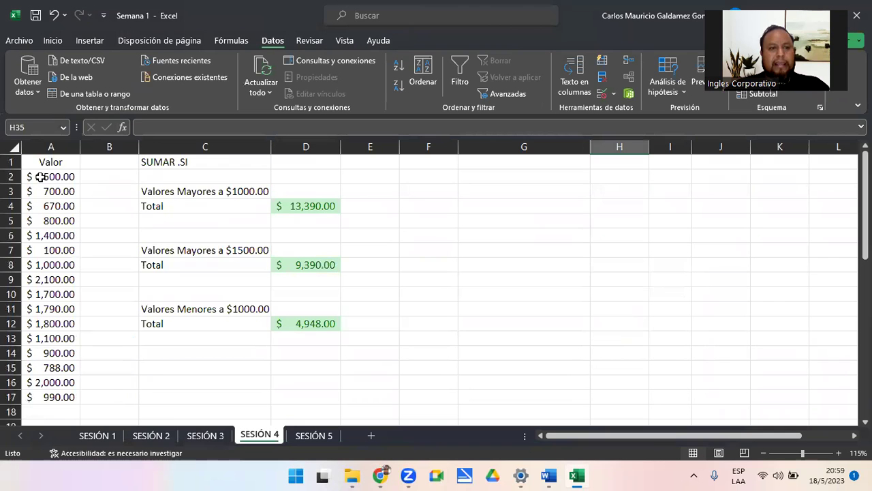
{"action": "mouse_move", "coordinate": [52, 159]}
{"action": "left_mouse_down"}
{"action": "mouse_move", "coordinate": [316, 343]}
{"action": "mouse_move", "coordinate": [337, 412]}
{"action": "left_mouse_up"}
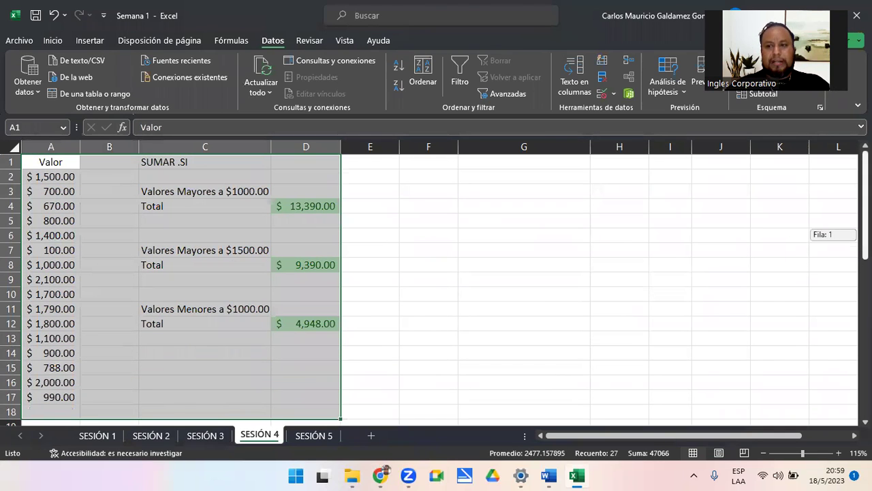
{"action": "scroll", "coordinate": [483, 335], "scroll_direction": "down", "scroll_amount": 5}
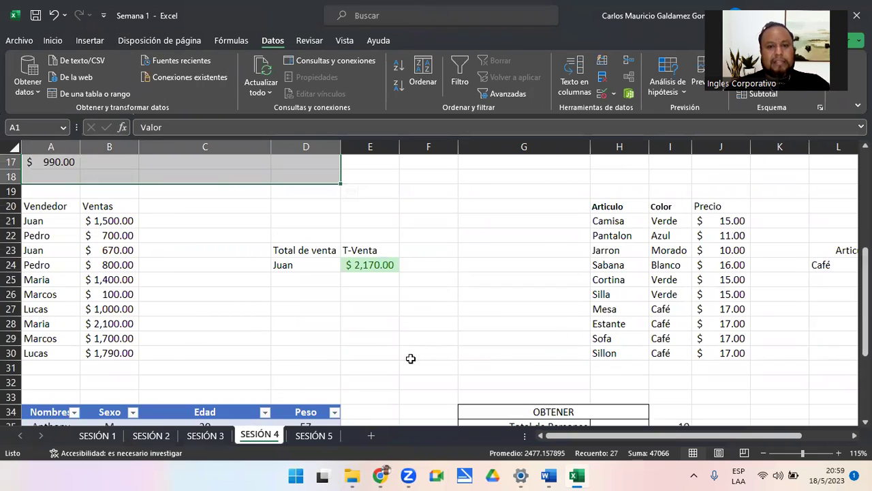
{"action": "left_click", "coordinate": [410, 360], "text": "shift"}
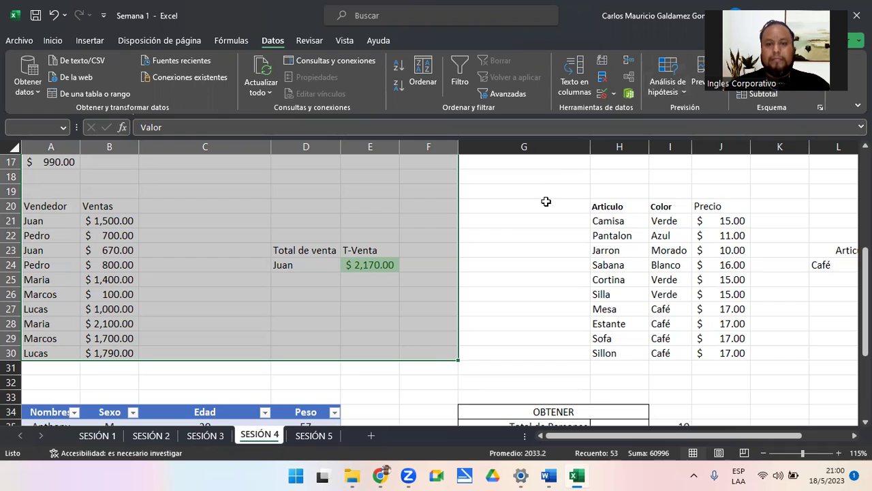
- Minimize Excel and advance the slideshow to the 'Dudas y consultas' slide
{"action": "left_click", "coordinate": [578, 476]}
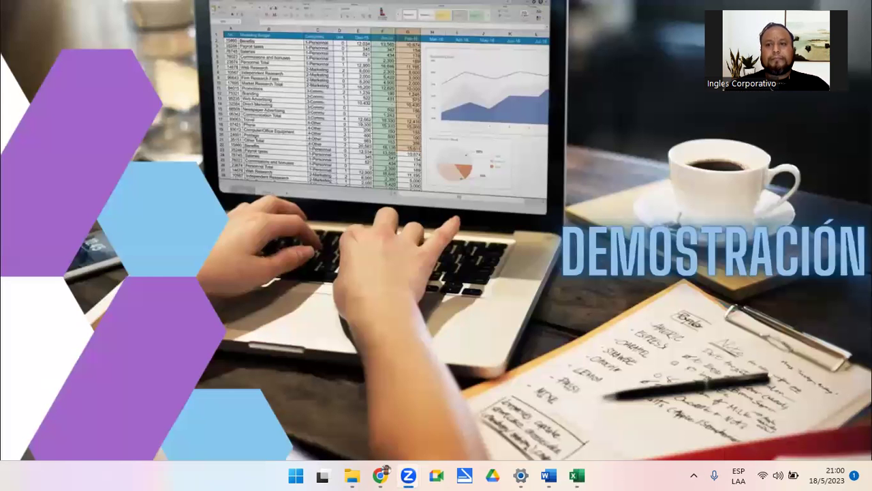
{"action": "left_click", "coordinate": [767, 155]}
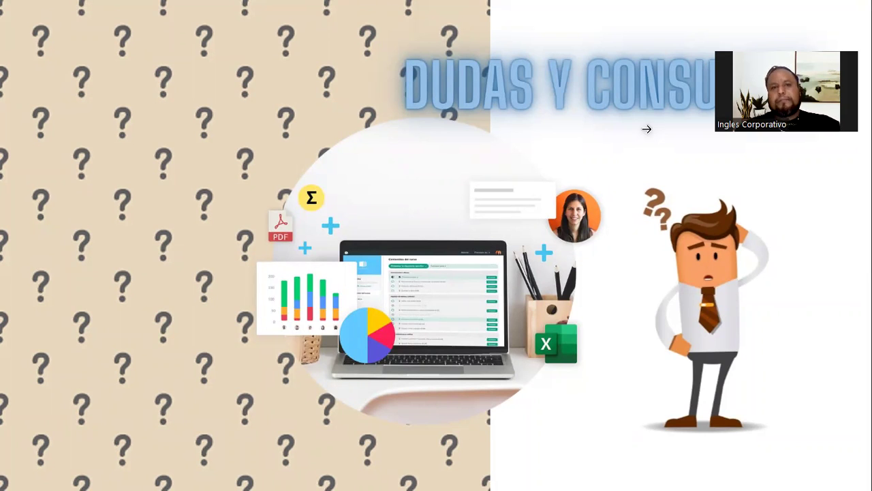
{"action": "left_click", "coordinate": [795, 32]}
{"action": "left_click", "coordinate": [526, 50]}
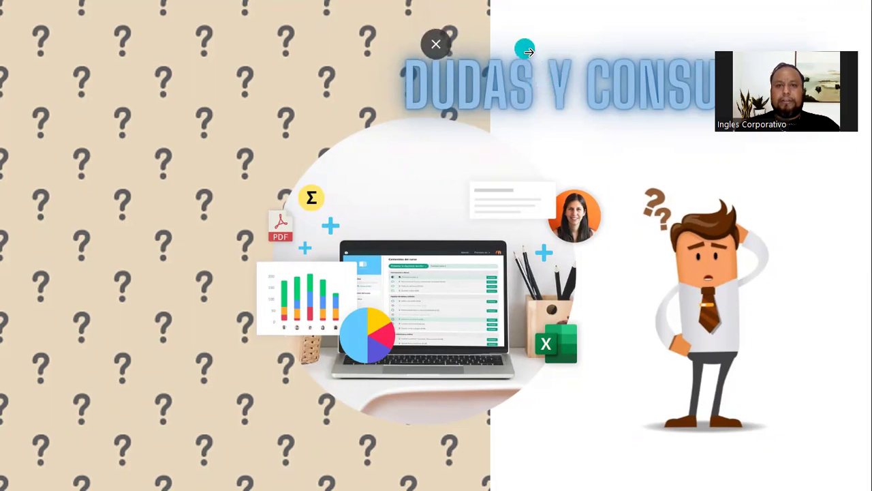